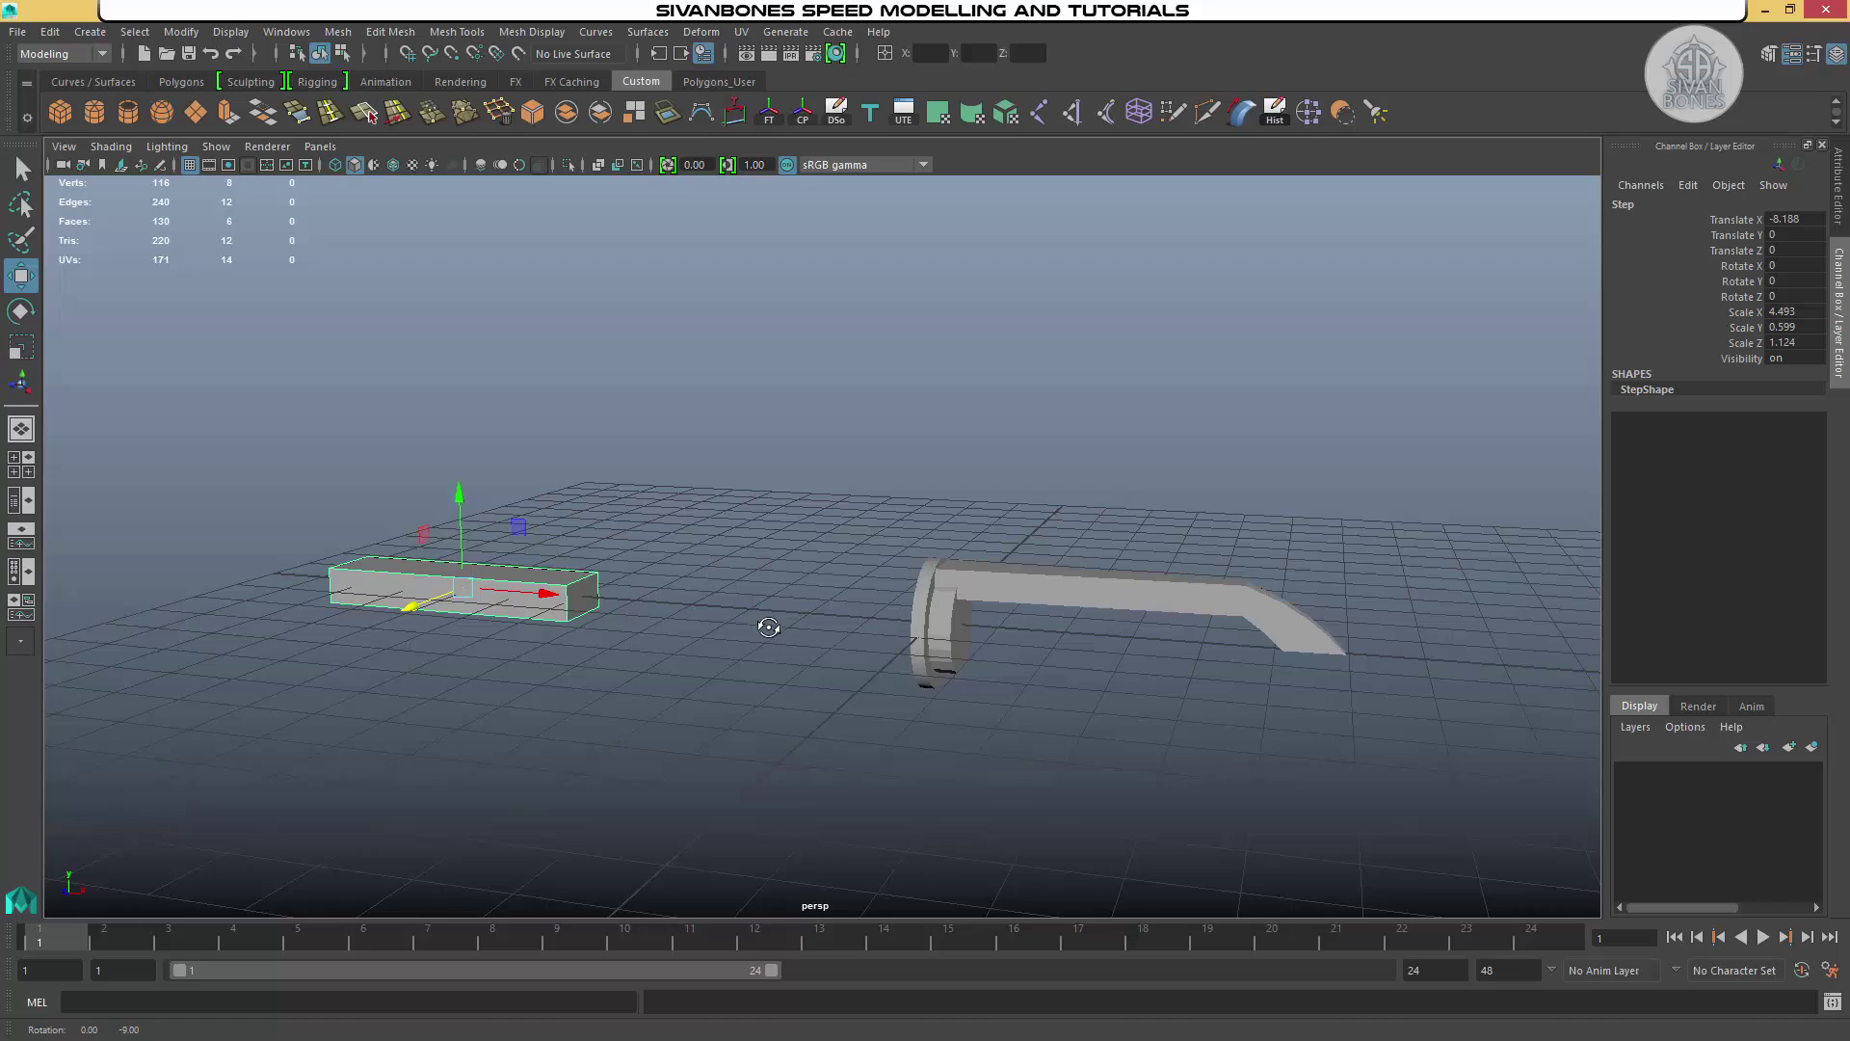
Snap the step block's pivot to its upper back corner and freeze the block's transformations
alt+middle_drag(847, 636, 747, 632)
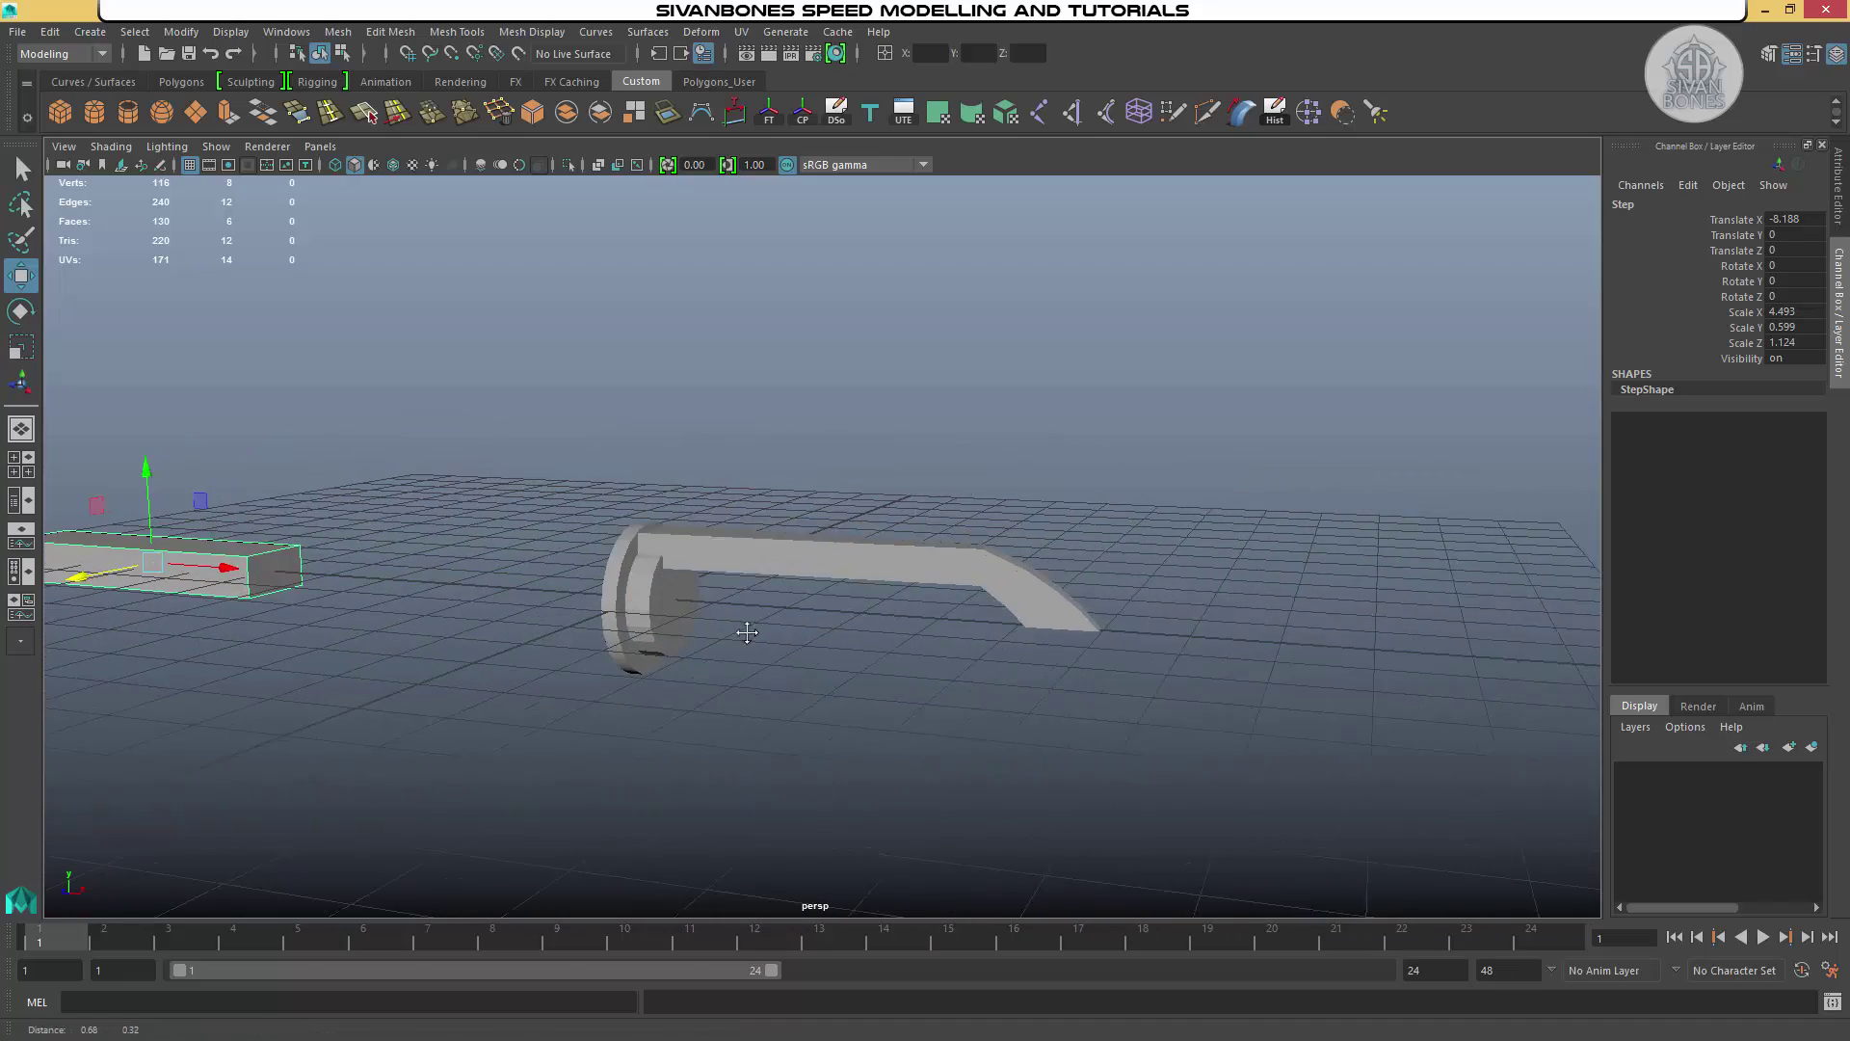
click(799, 564)
alt+drag(838, 632, 946, 556)
click(1065, 675)
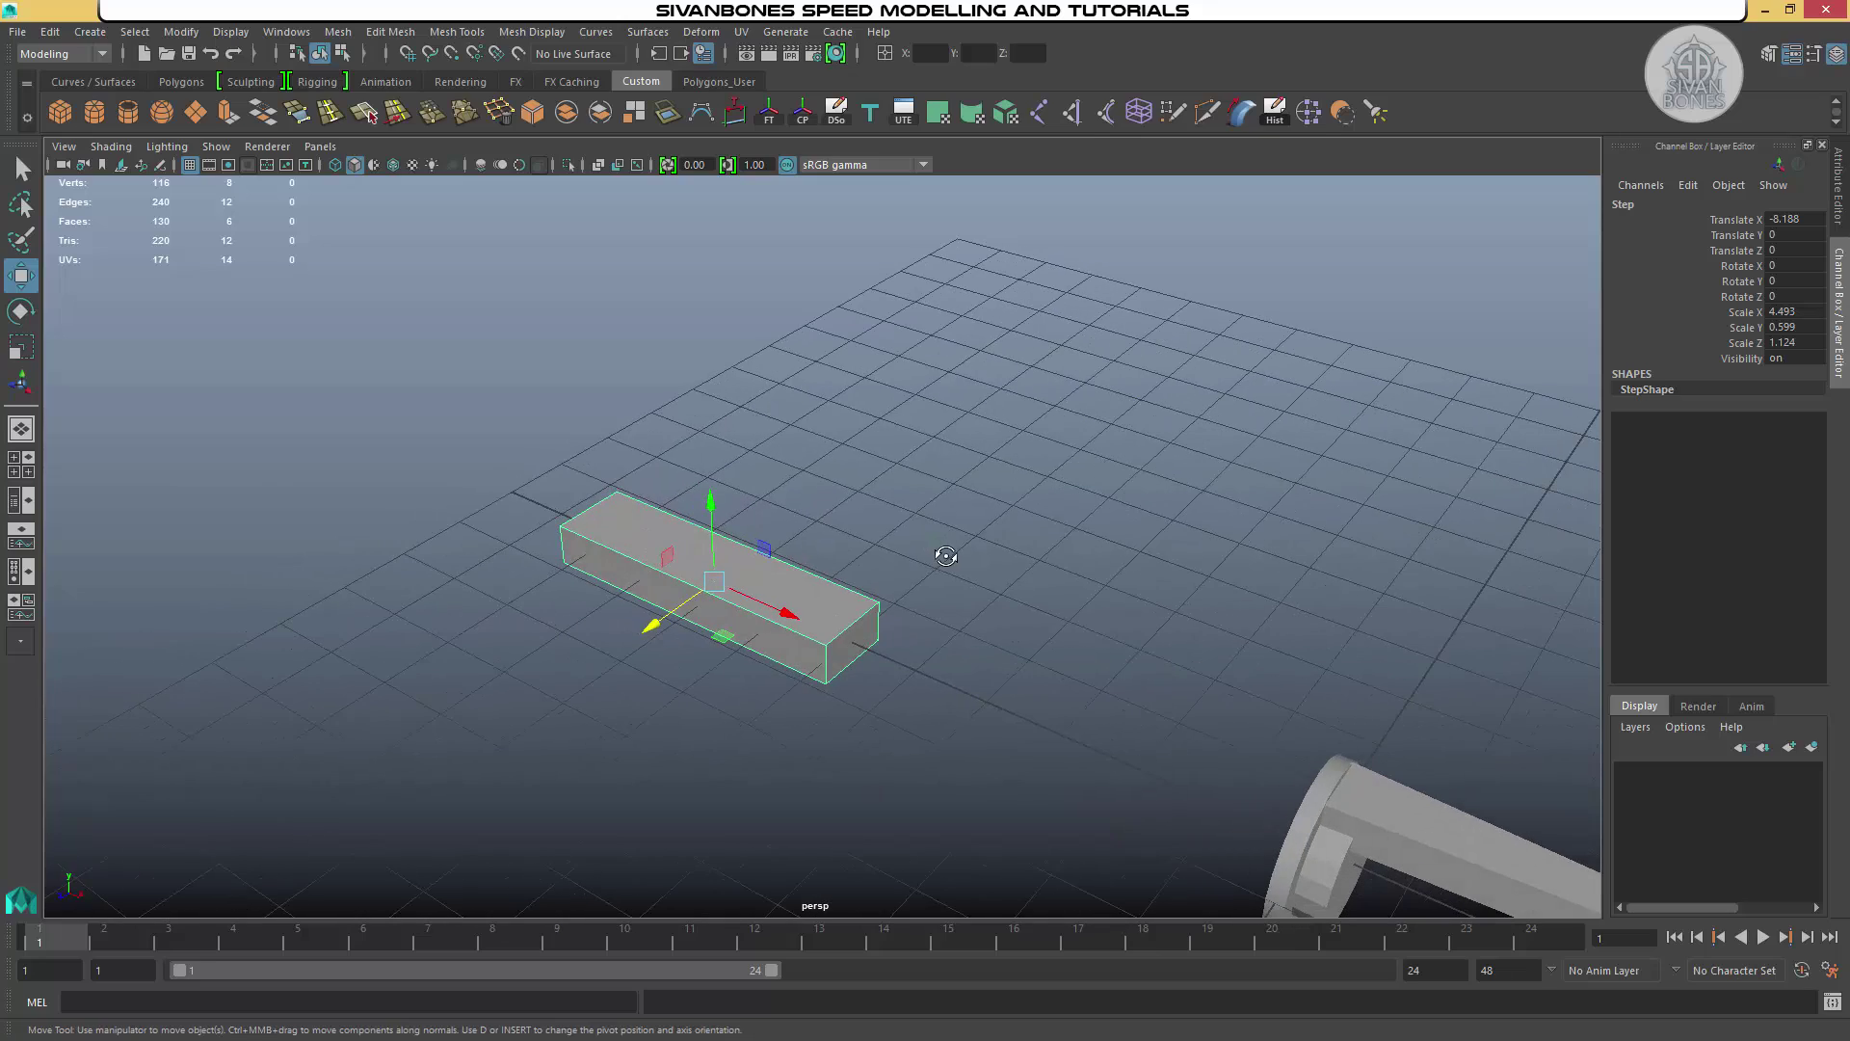
key(d)
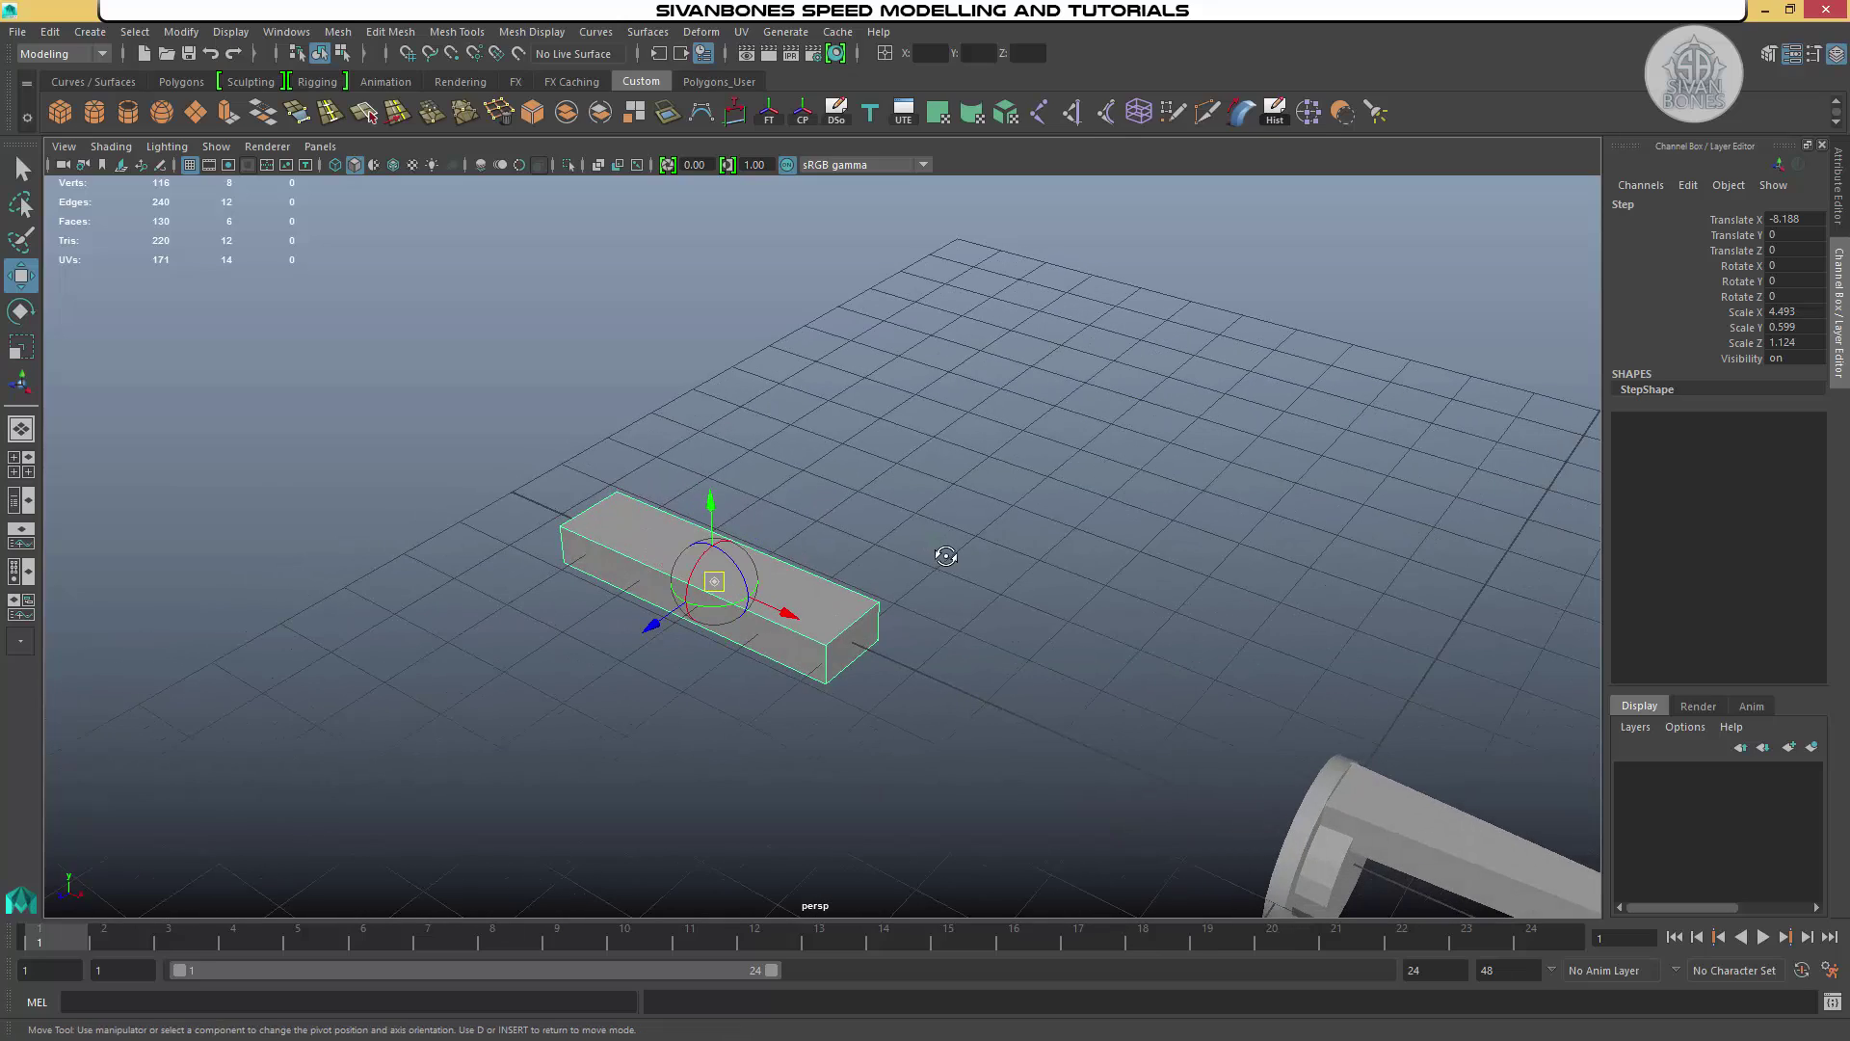
alt+drag(941, 562, 1122, 578)
alt+middle_drag(1123, 578, 1229, 579)
alt+drag(1229, 578, 1082, 634)
alt+middle_drag(1050, 644, 914, 587)
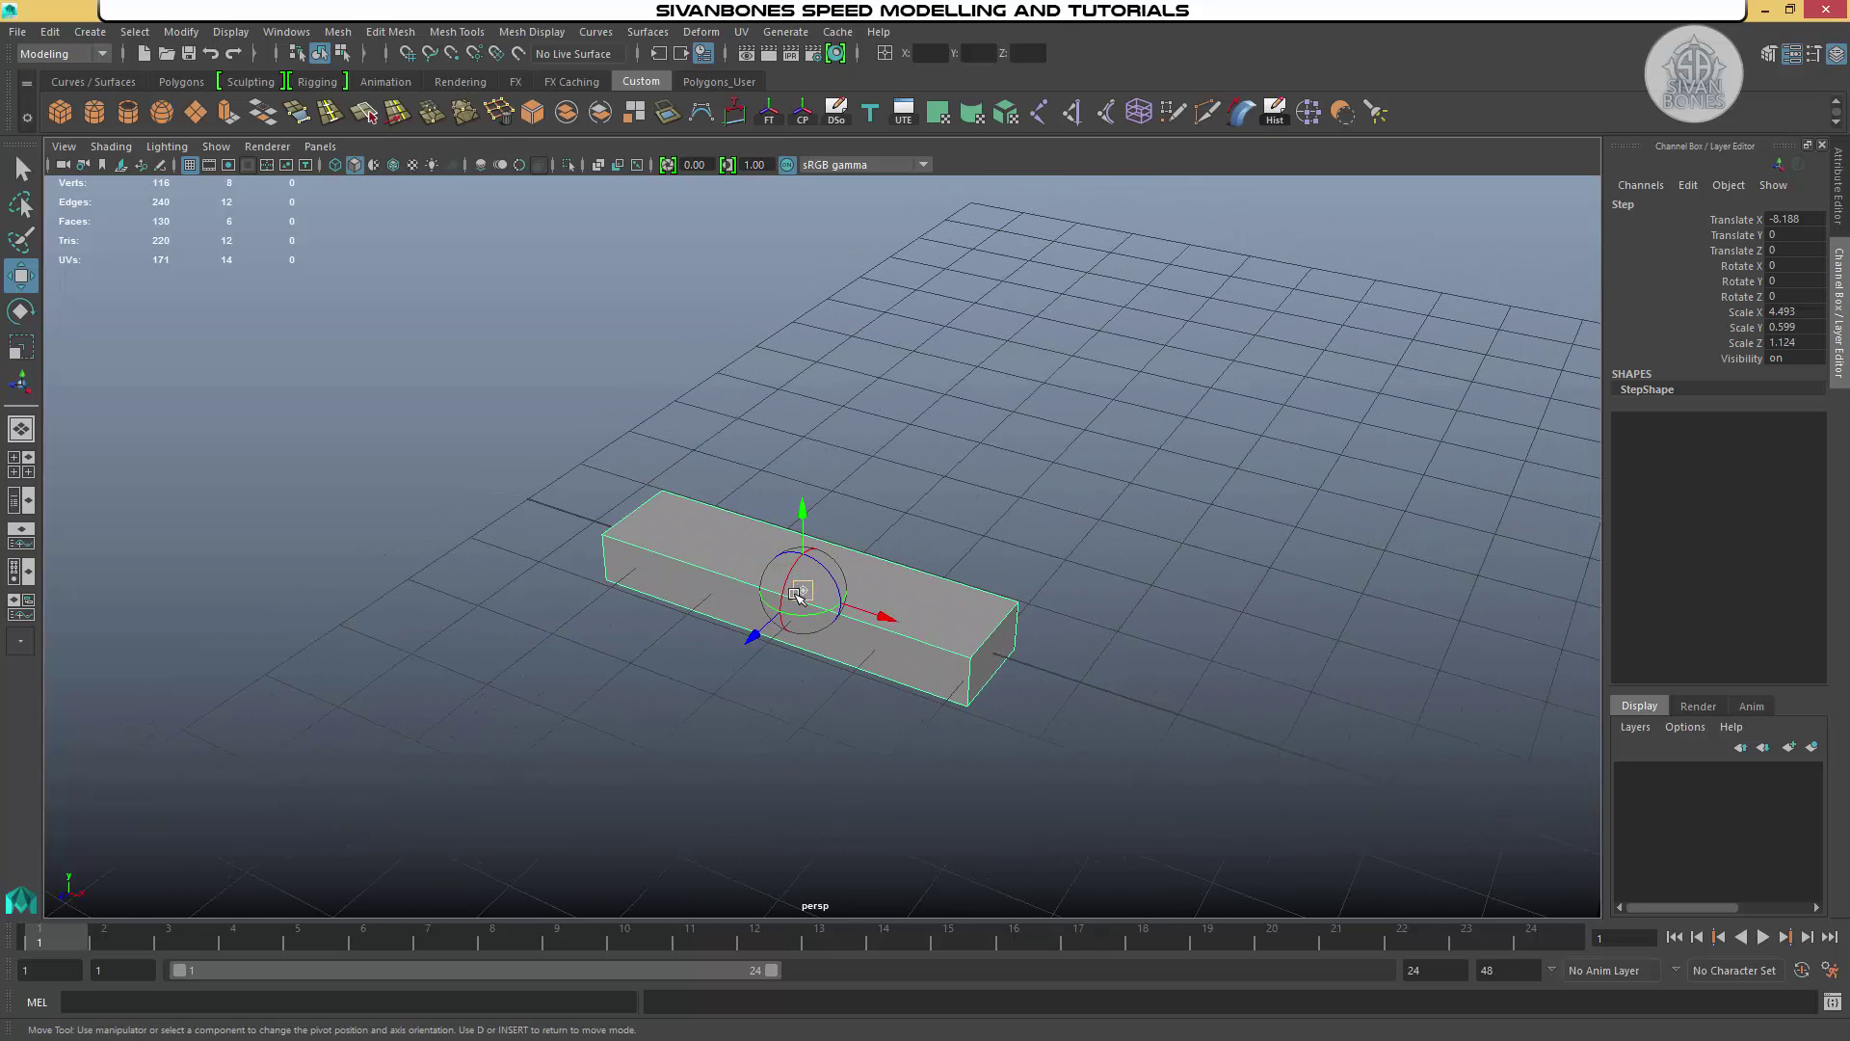
drag(801, 590, 692, 496)
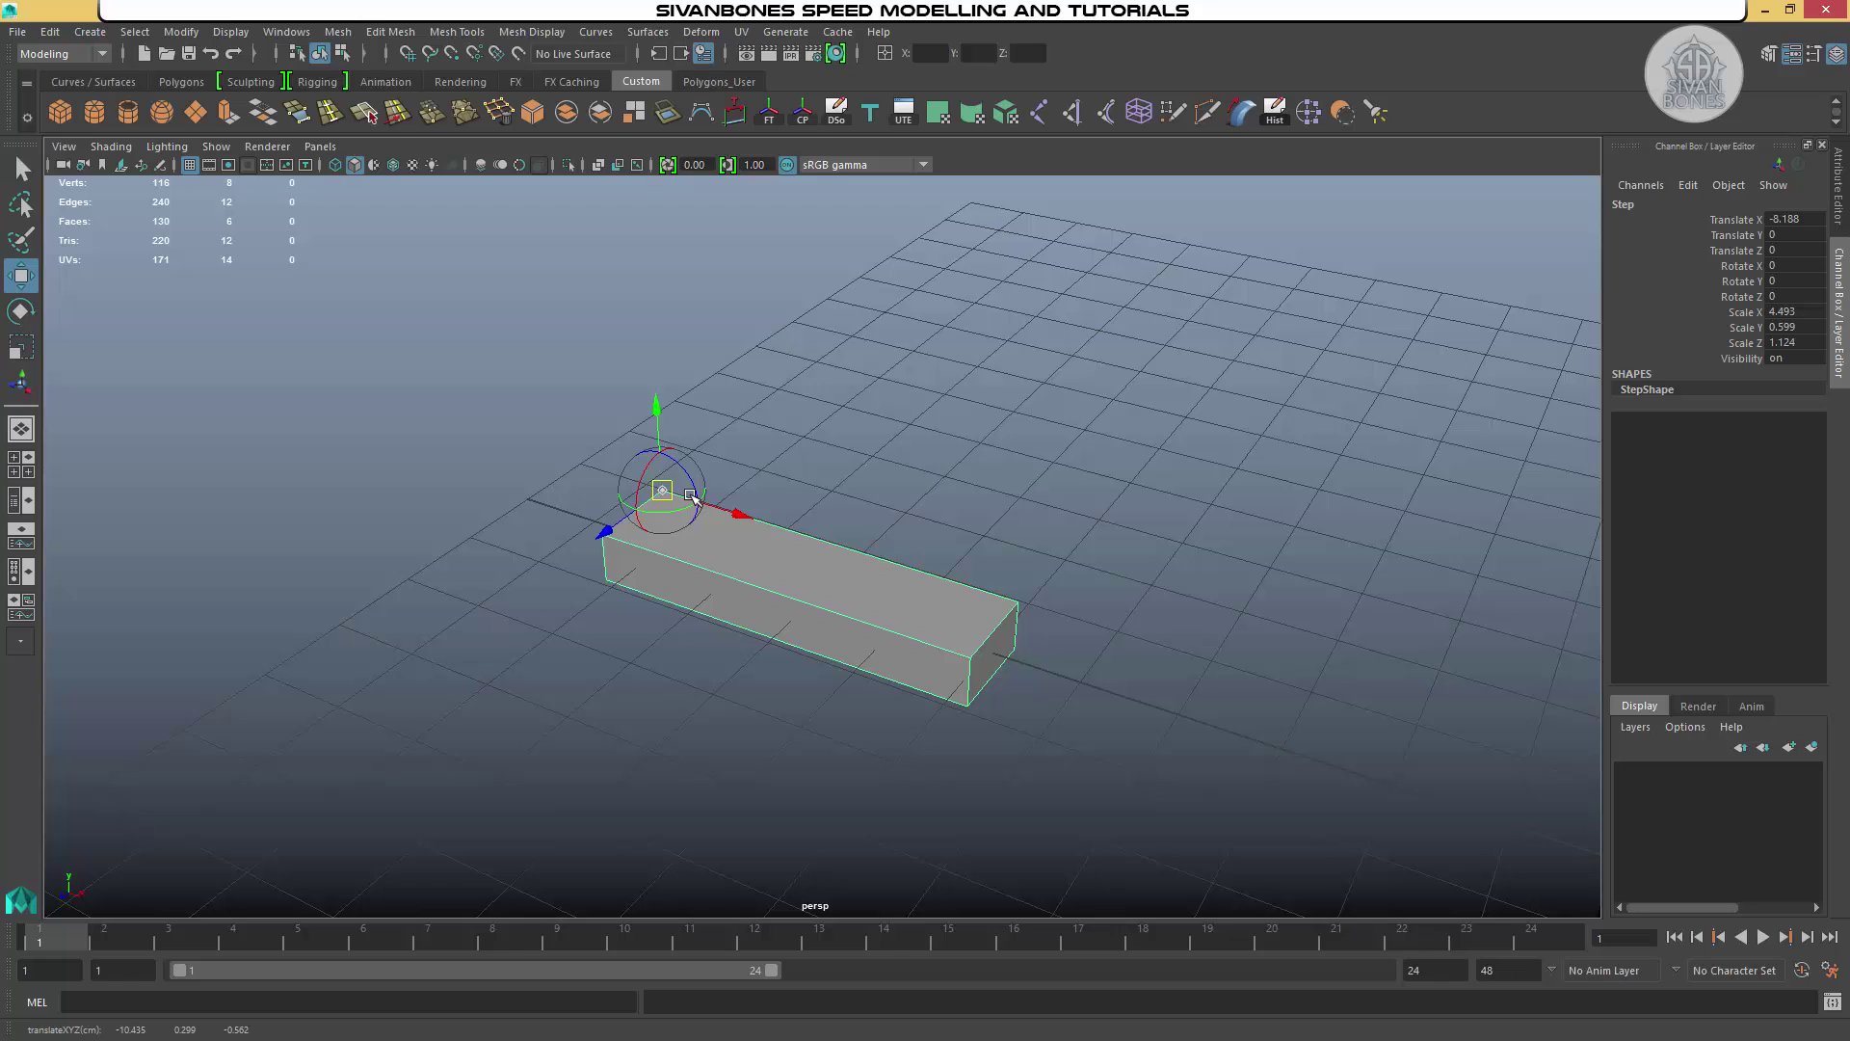
key(Insert)
scroll(744, 510, down, 1)
alt+drag(867, 562, 852, 534)
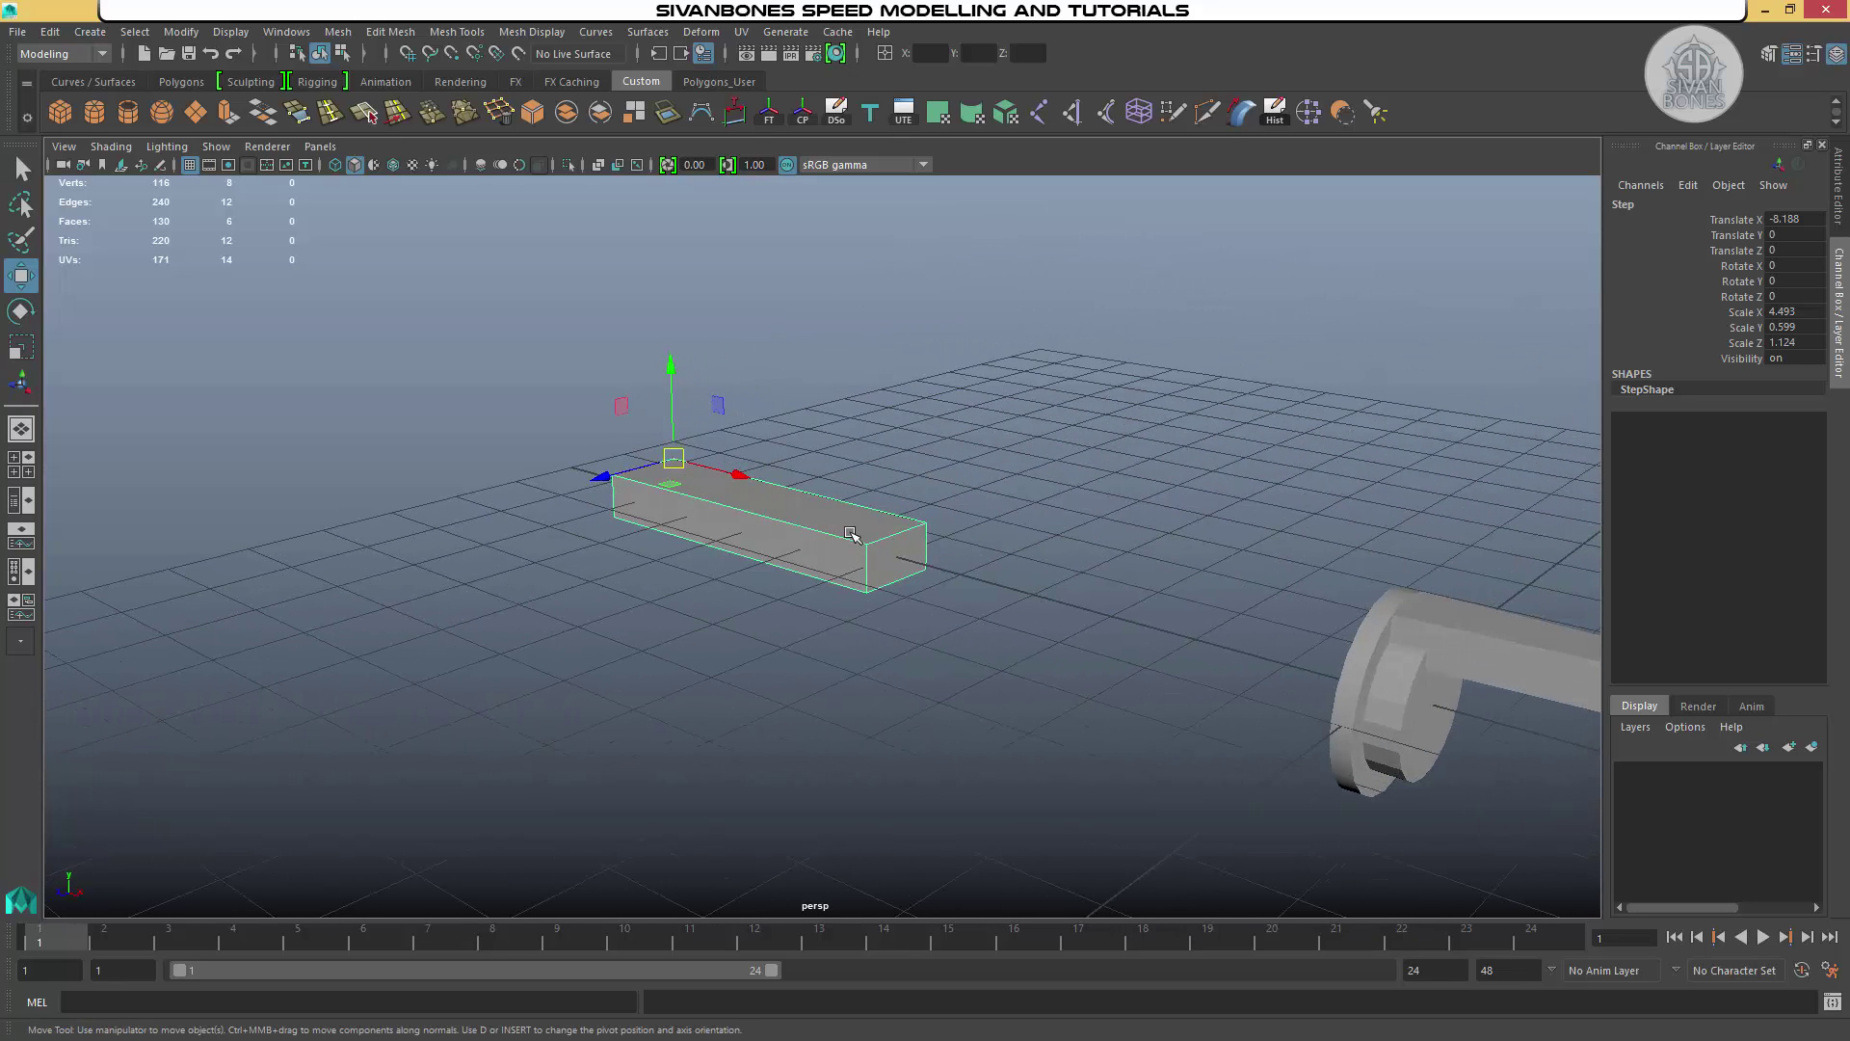
click(777, 119)
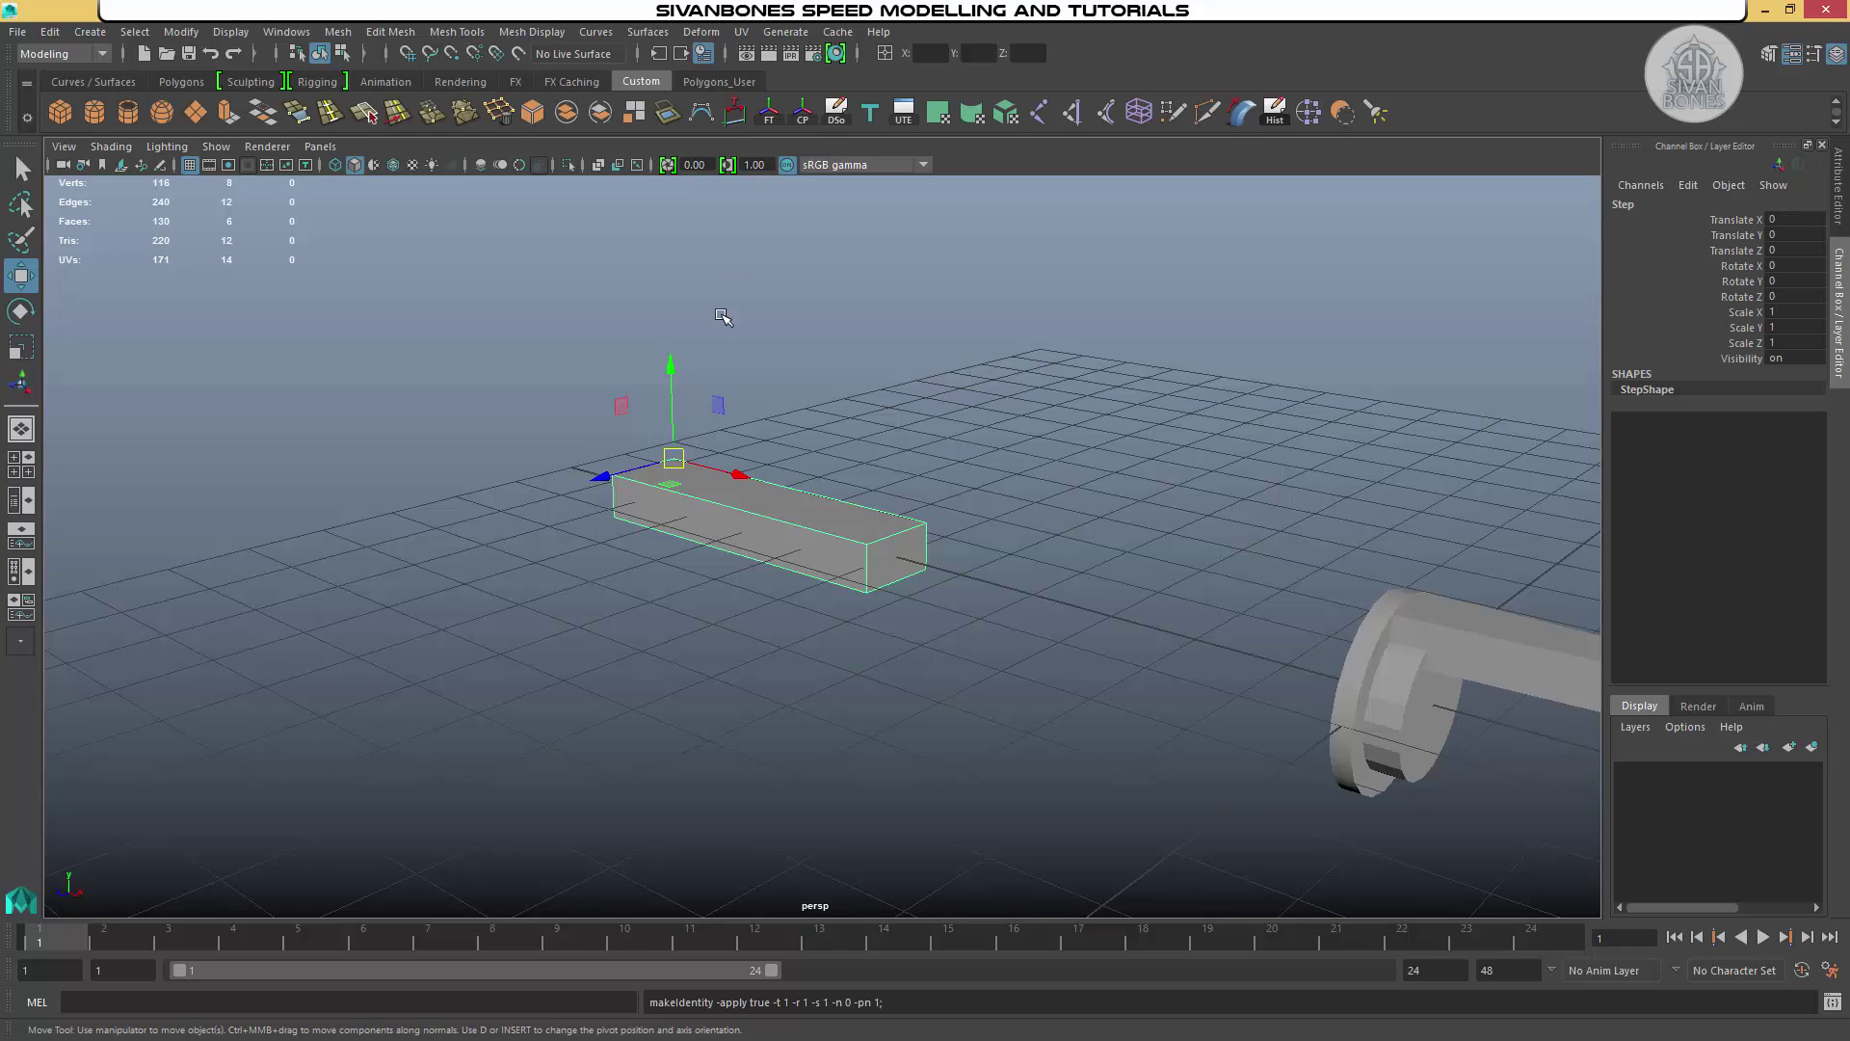
alt+drag(761, 414, 835, 479)
Open the Duplicate Special options and reset them to their defaults
click(50, 31)
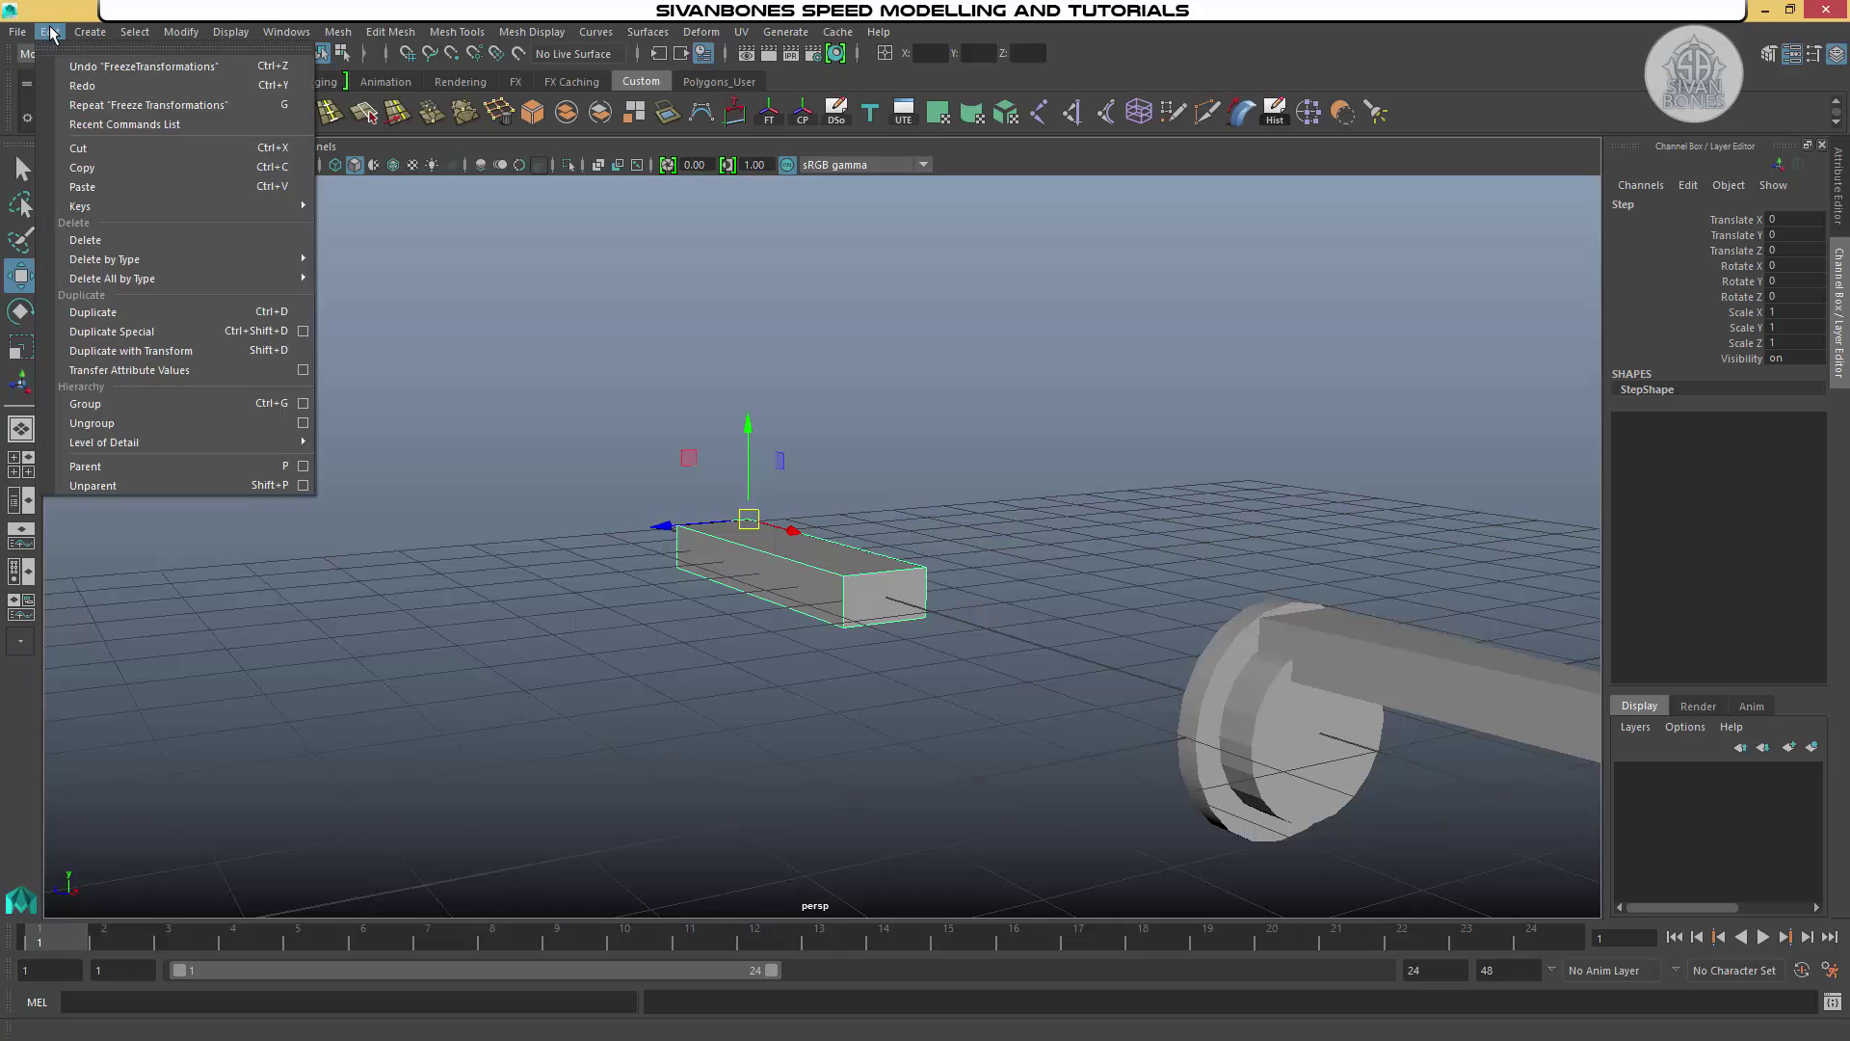
click(302, 330)
drag(1206, 212, 1446, 164)
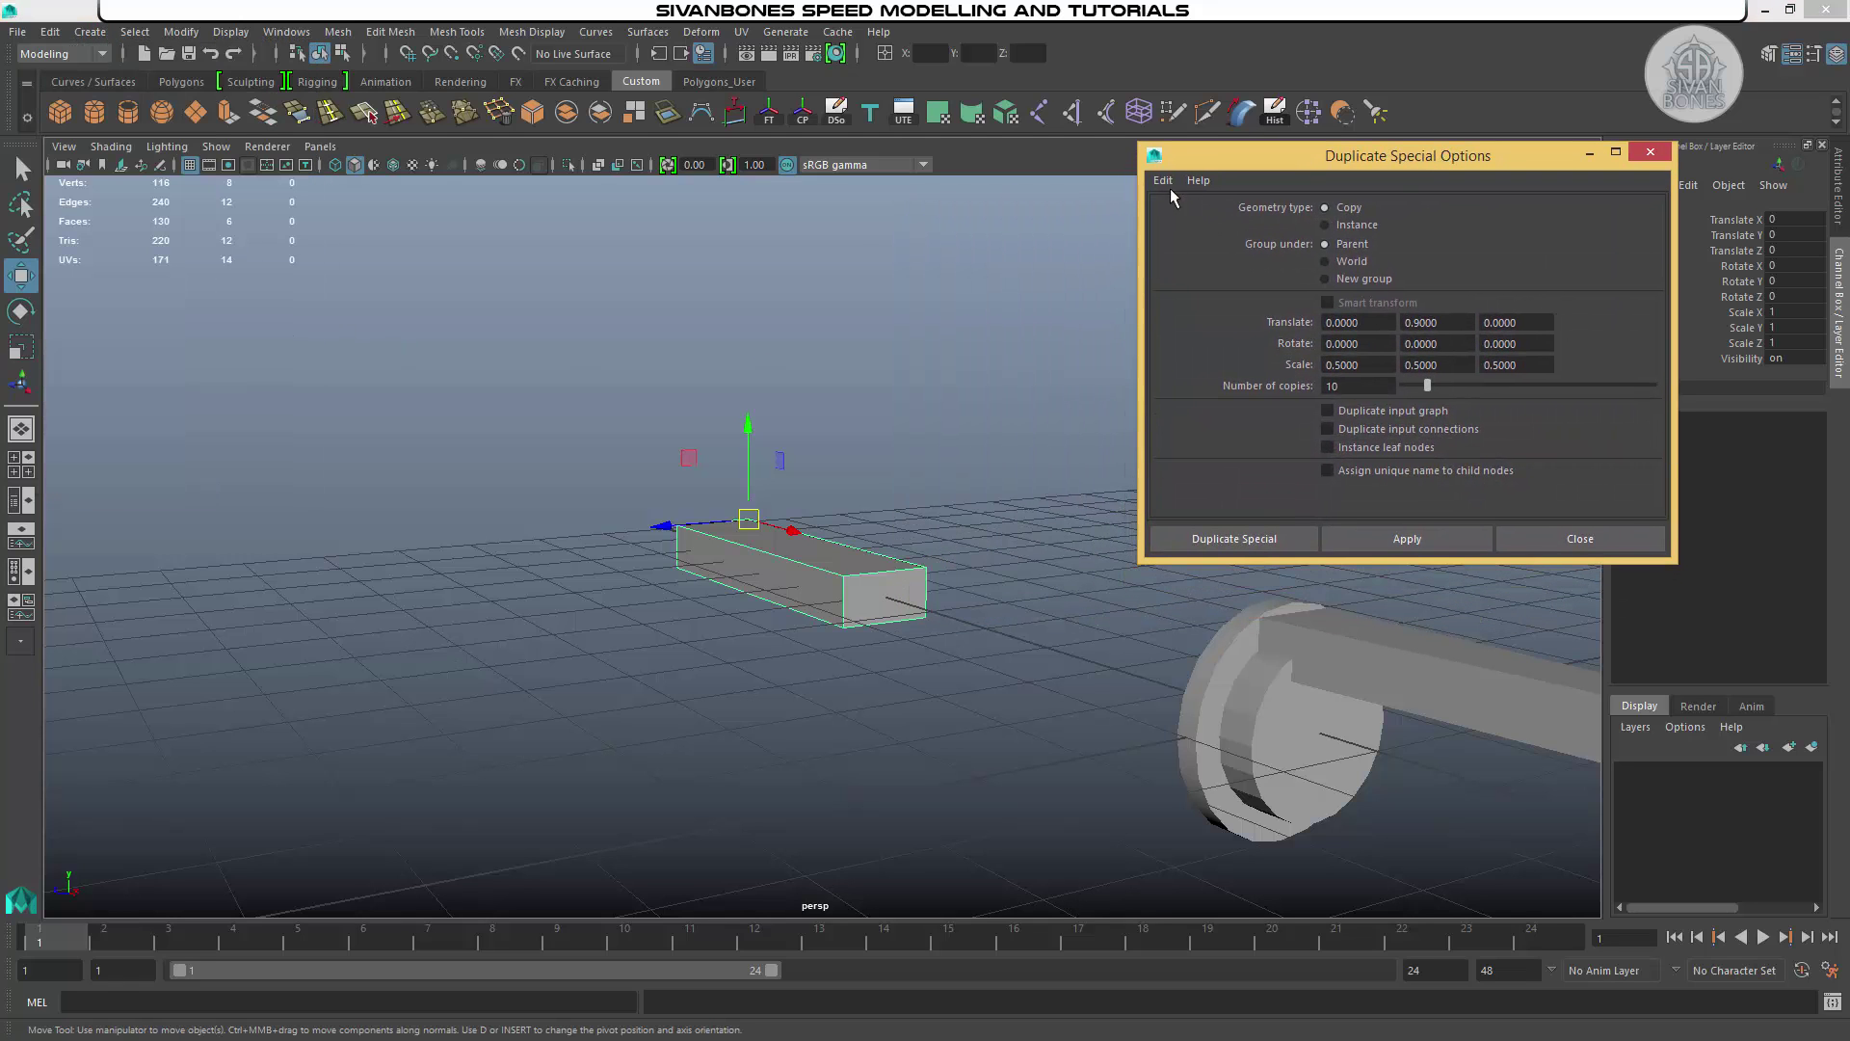
click(1163, 181)
click(1193, 219)
Switch to the four-view layout and hide the claw and its brace
key(space)
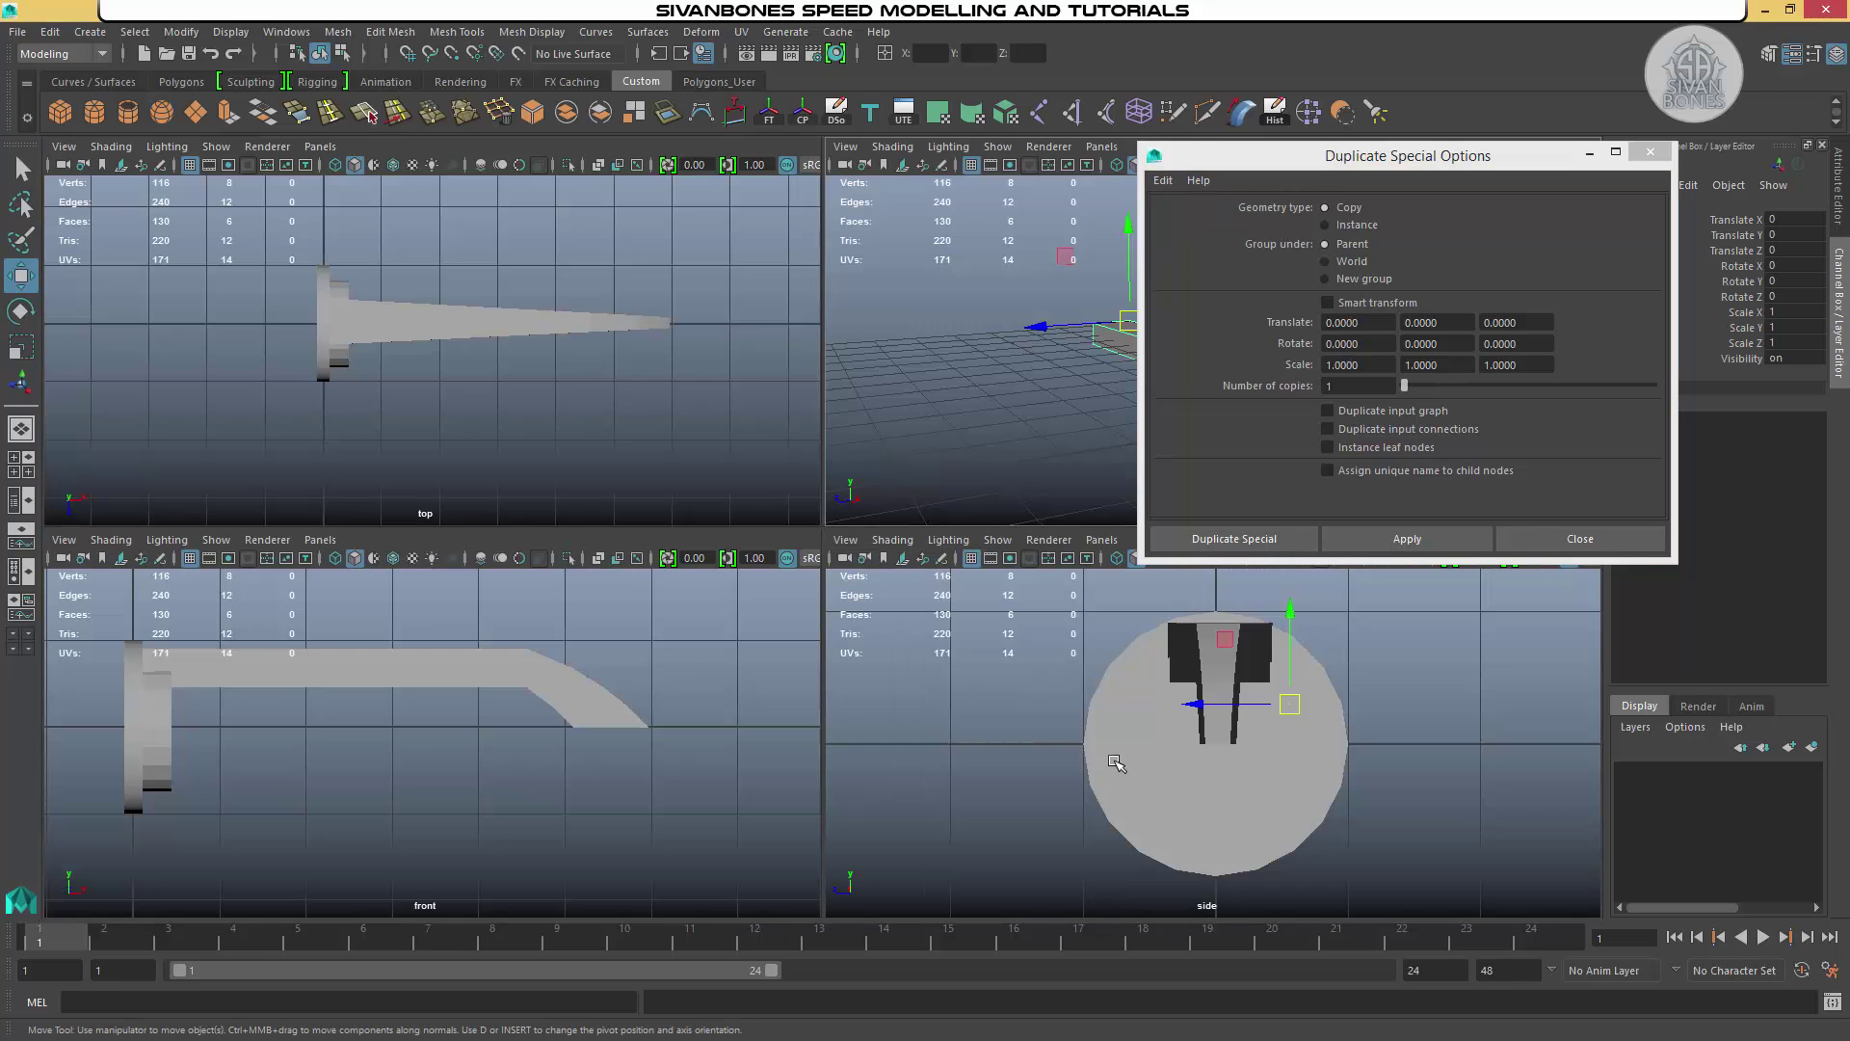
alt+middle_drag(1081, 733, 1009, 773)
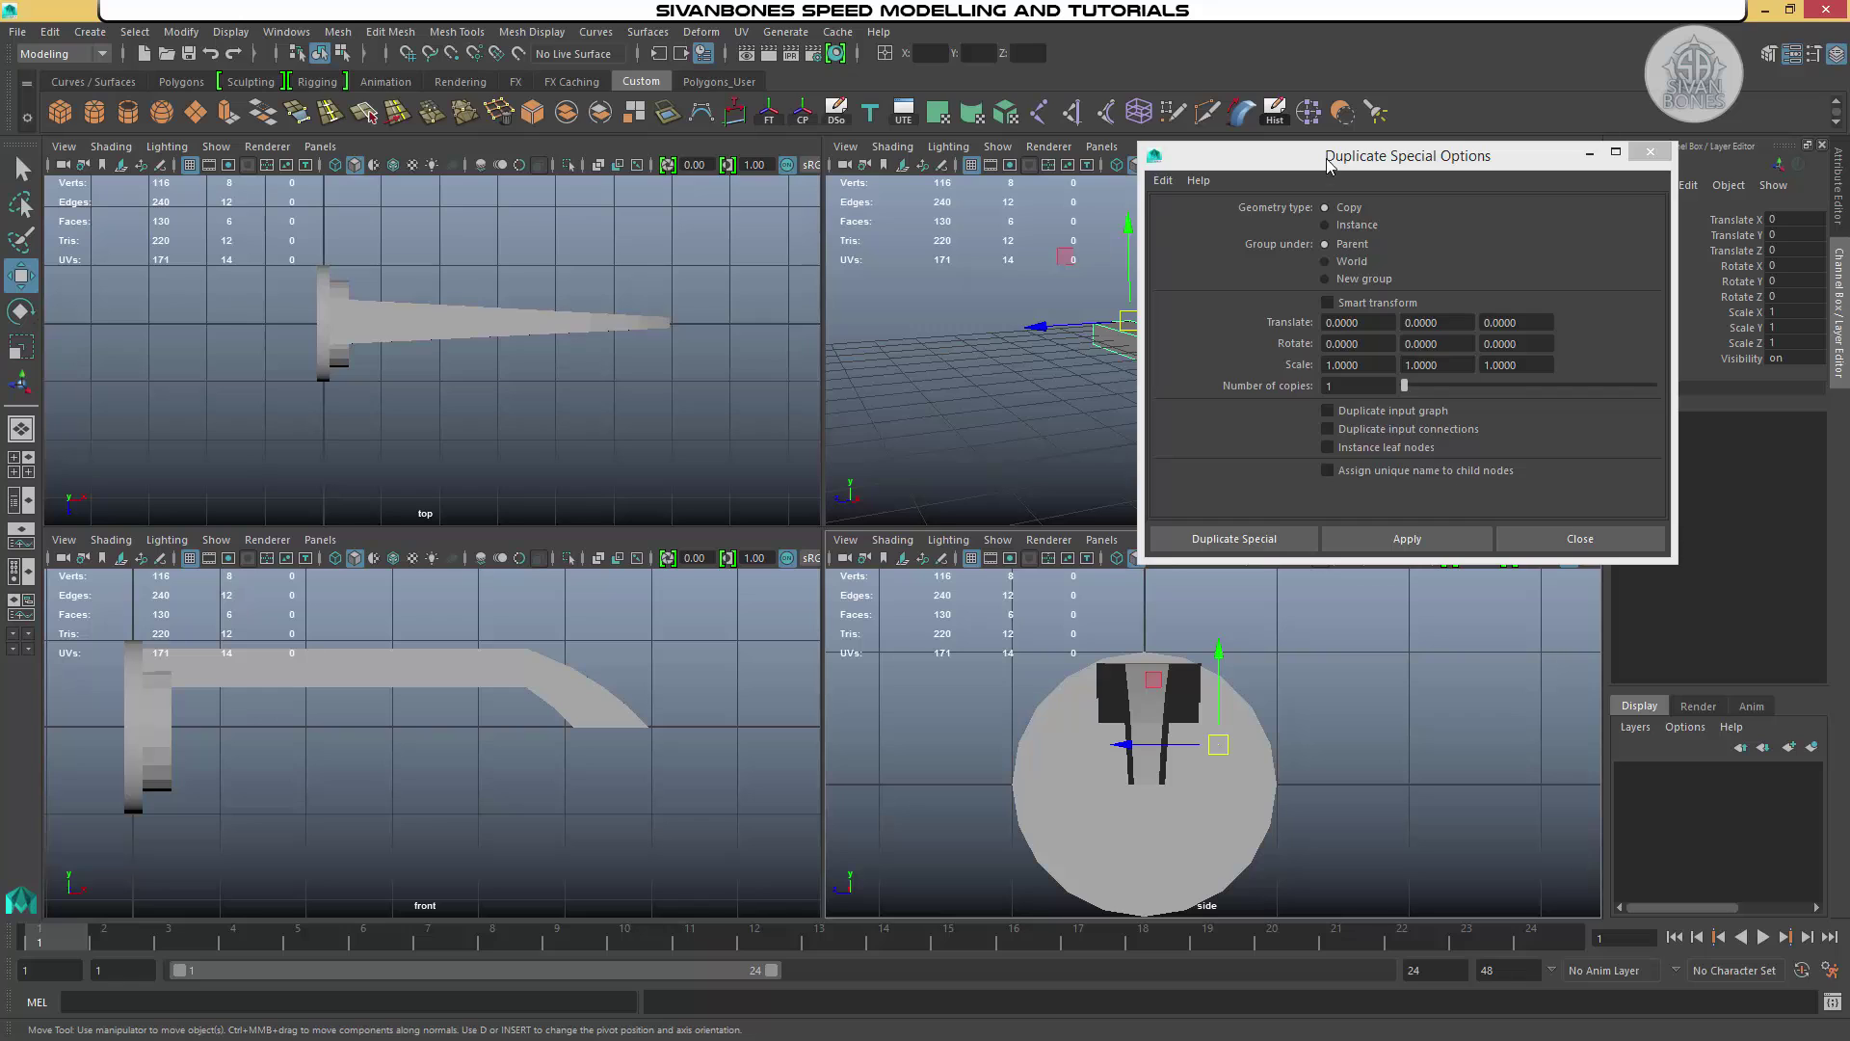
drag(1328, 164, 461, 99)
click(1378, 424)
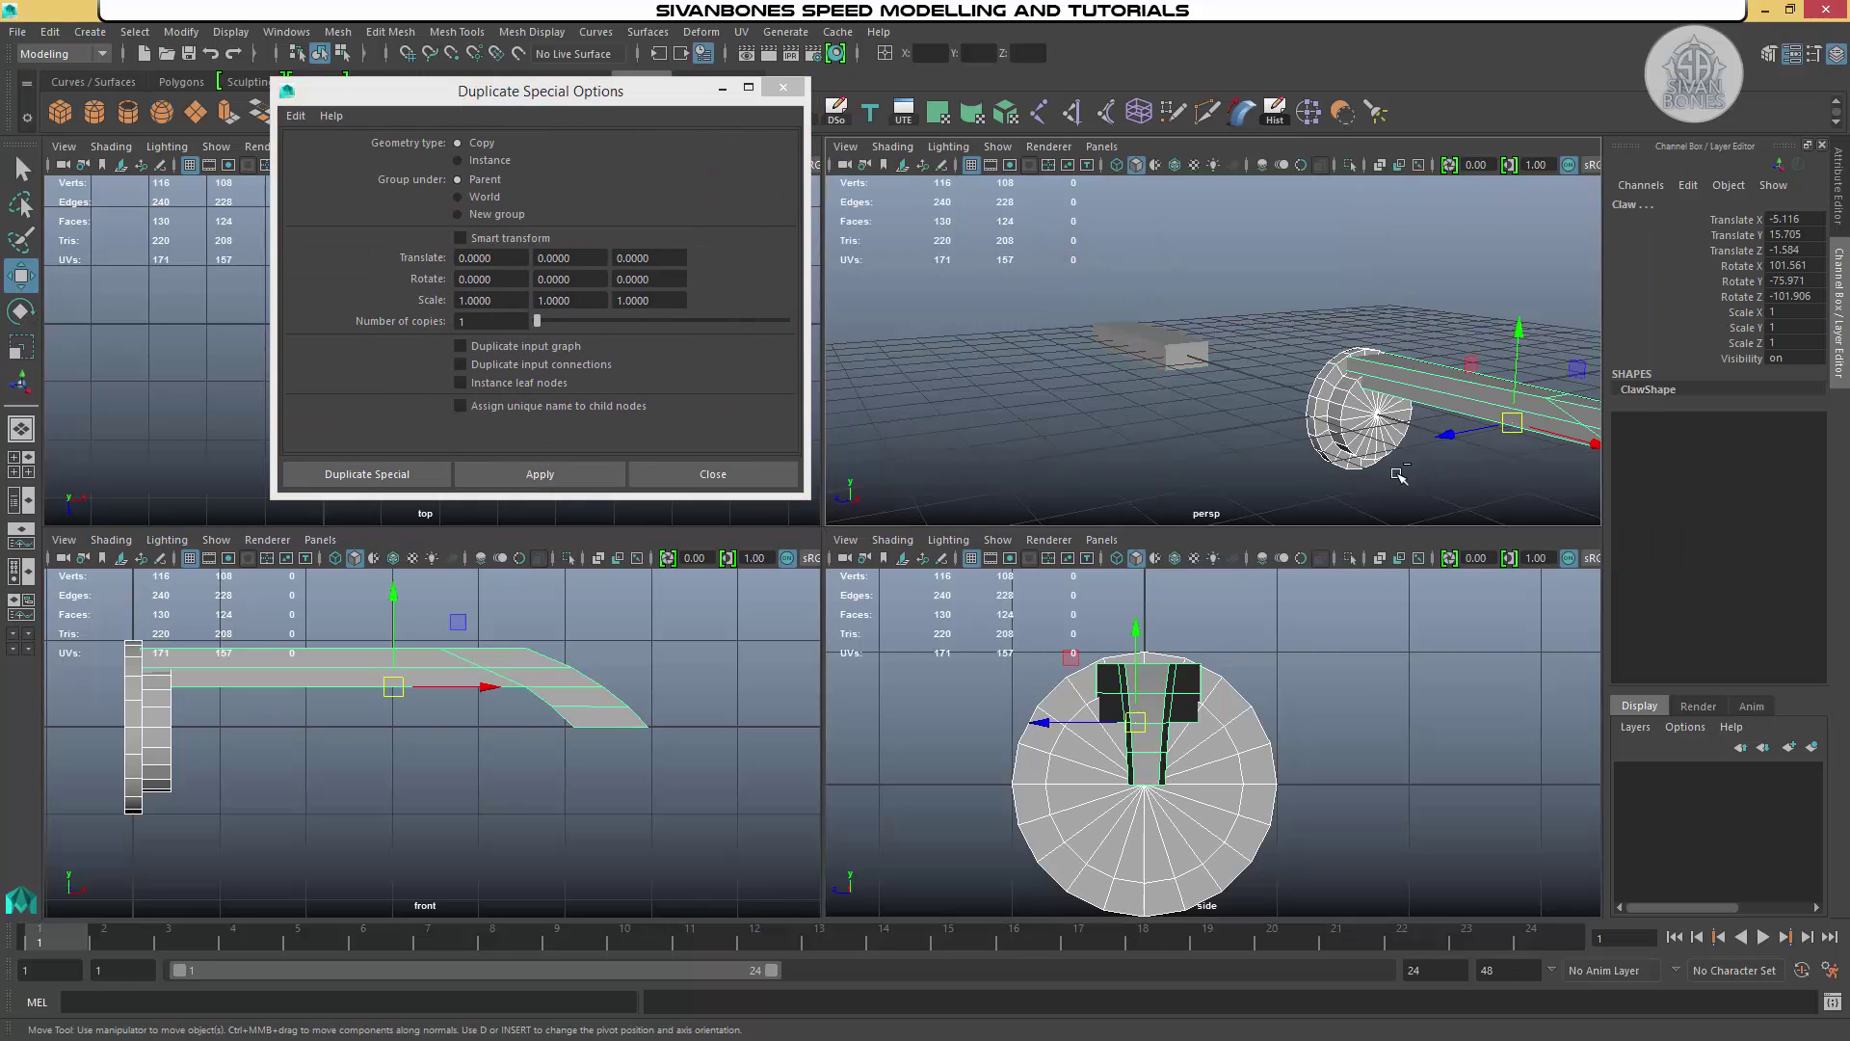
key(ctrl+h)
drag(725, 100, 1516, 82)
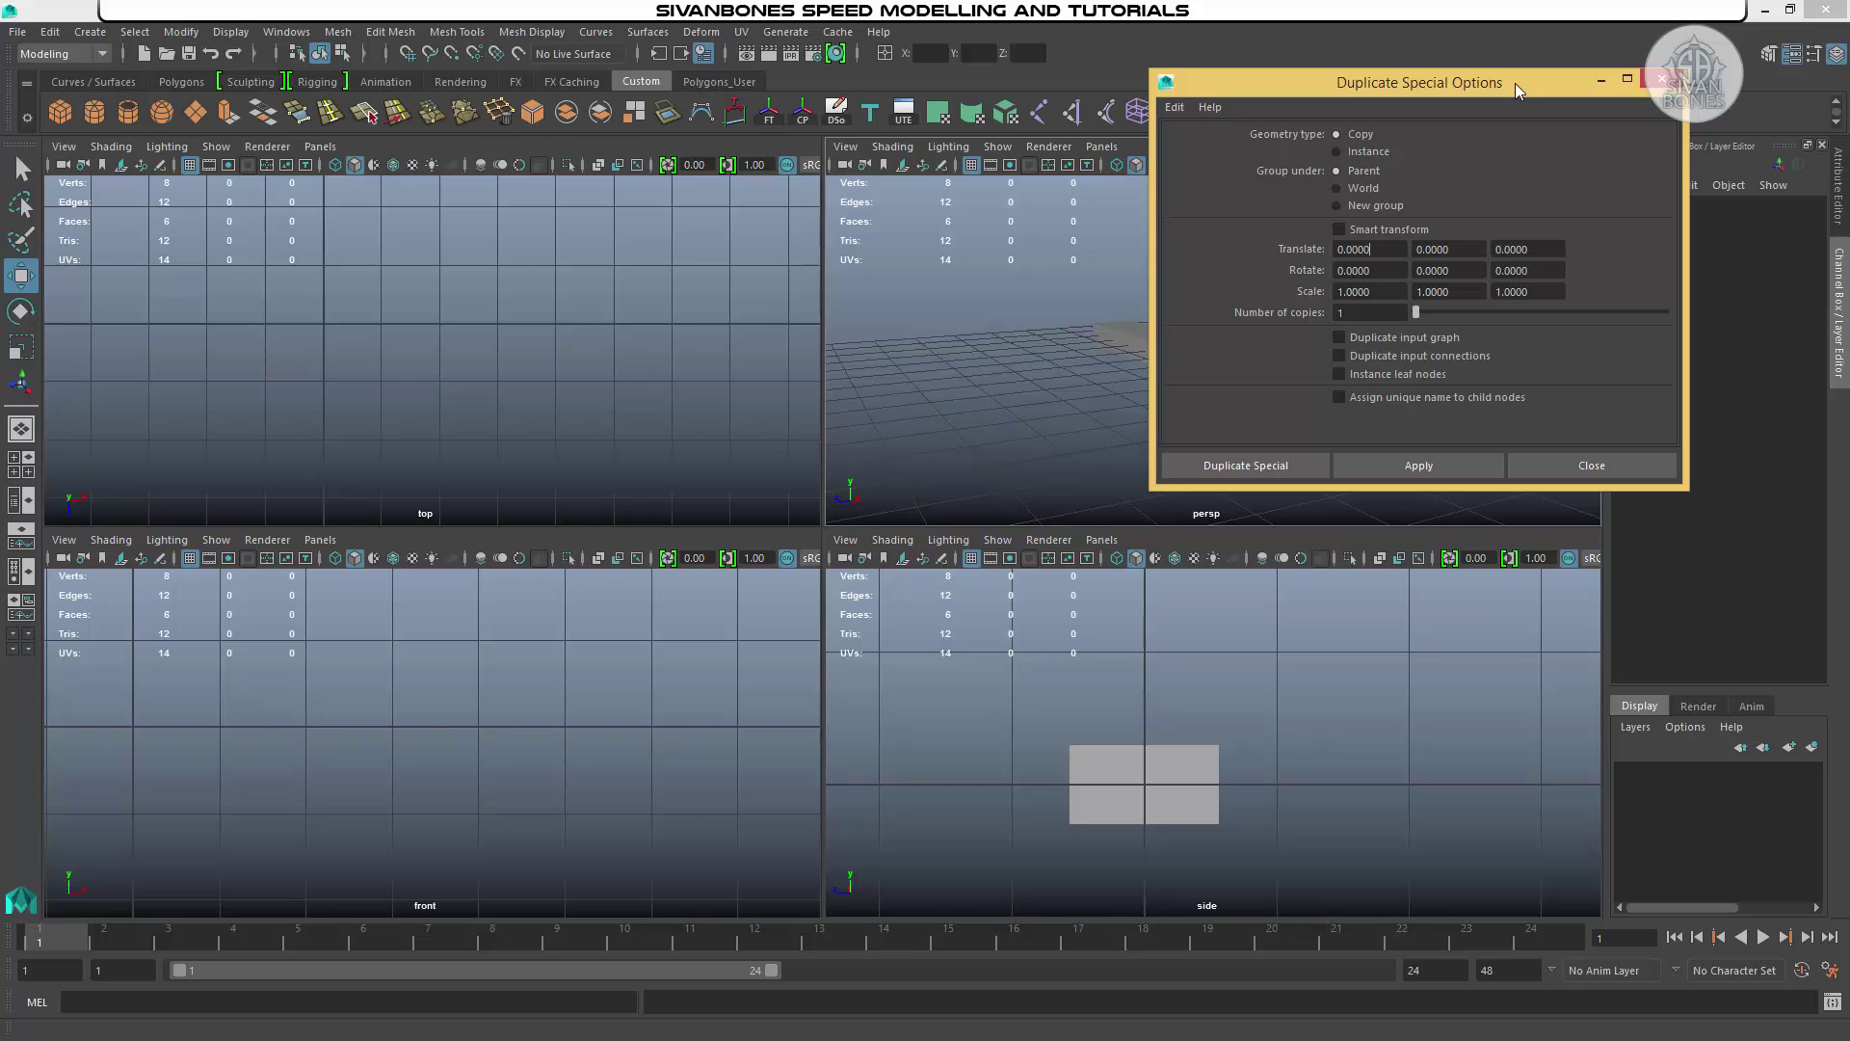
drag(1335, 86, 372, 247)
Gauge the rise per step by stacking a temporary duplicate on the block along Y, and delete that duplicate
click(1238, 366)
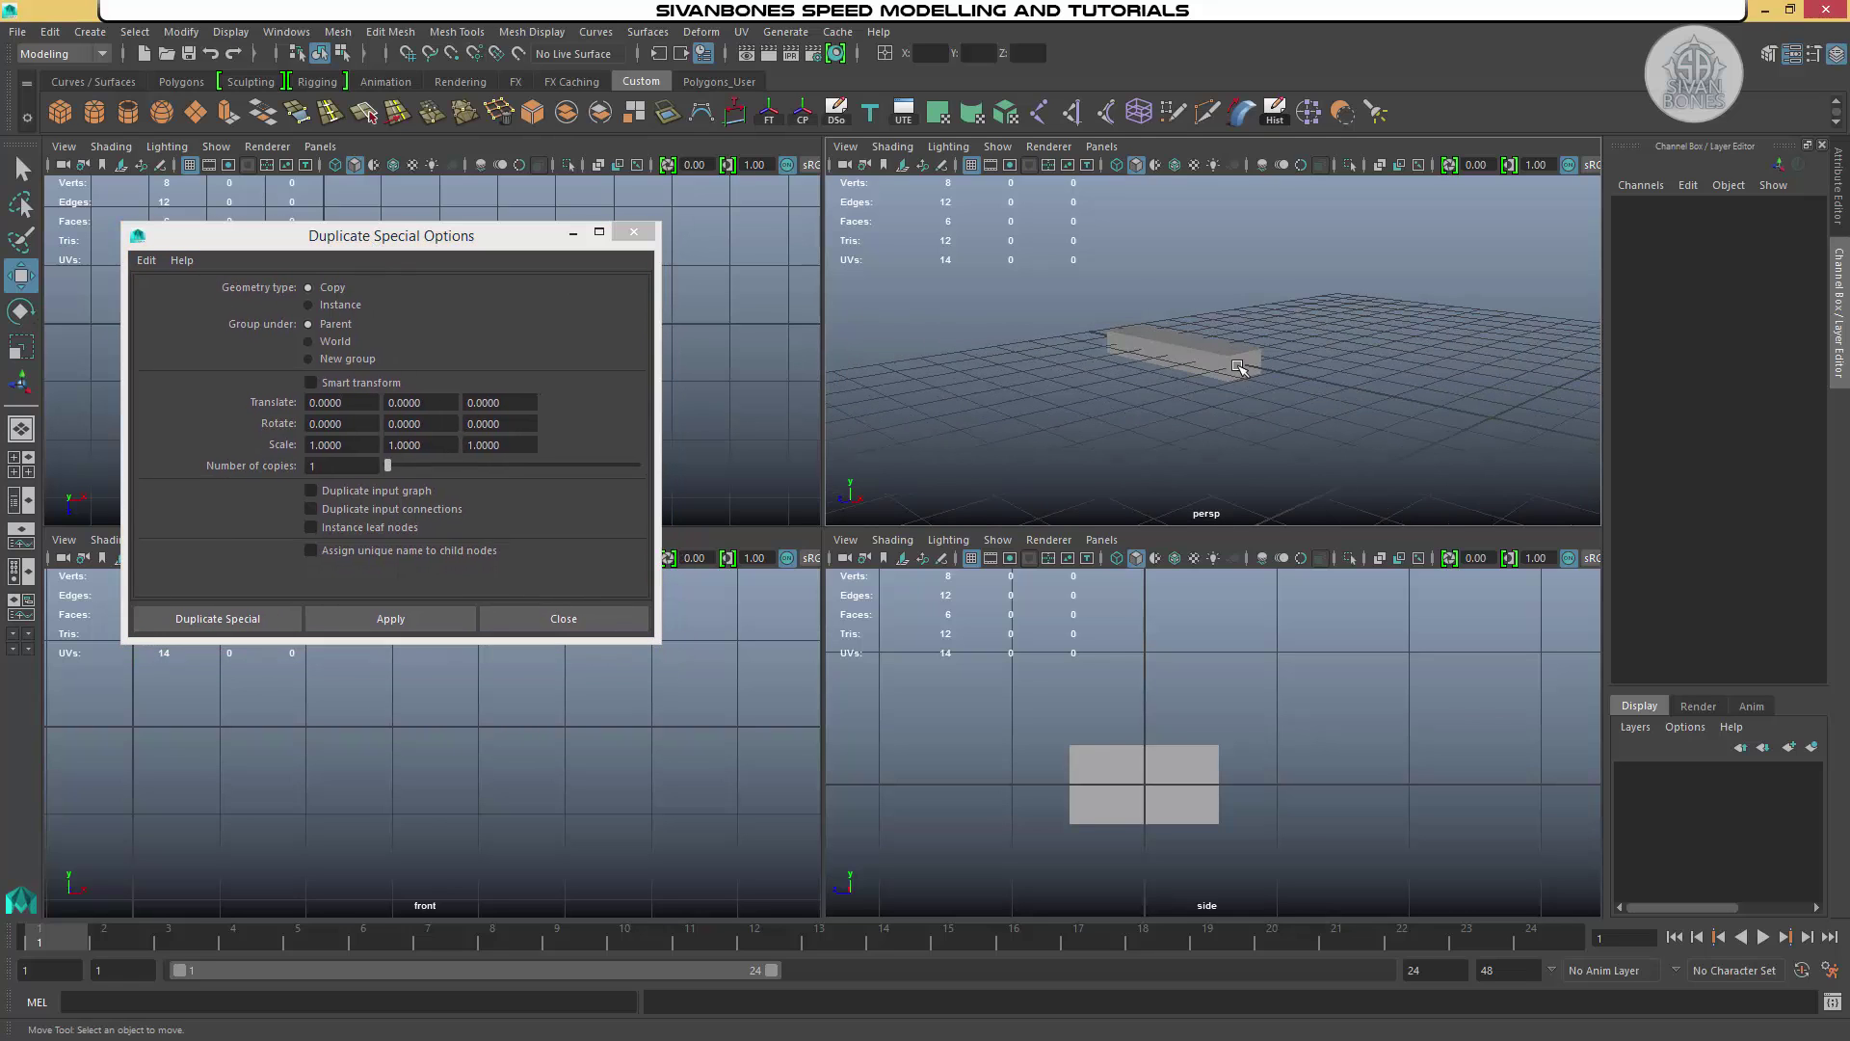
click(1238, 366)
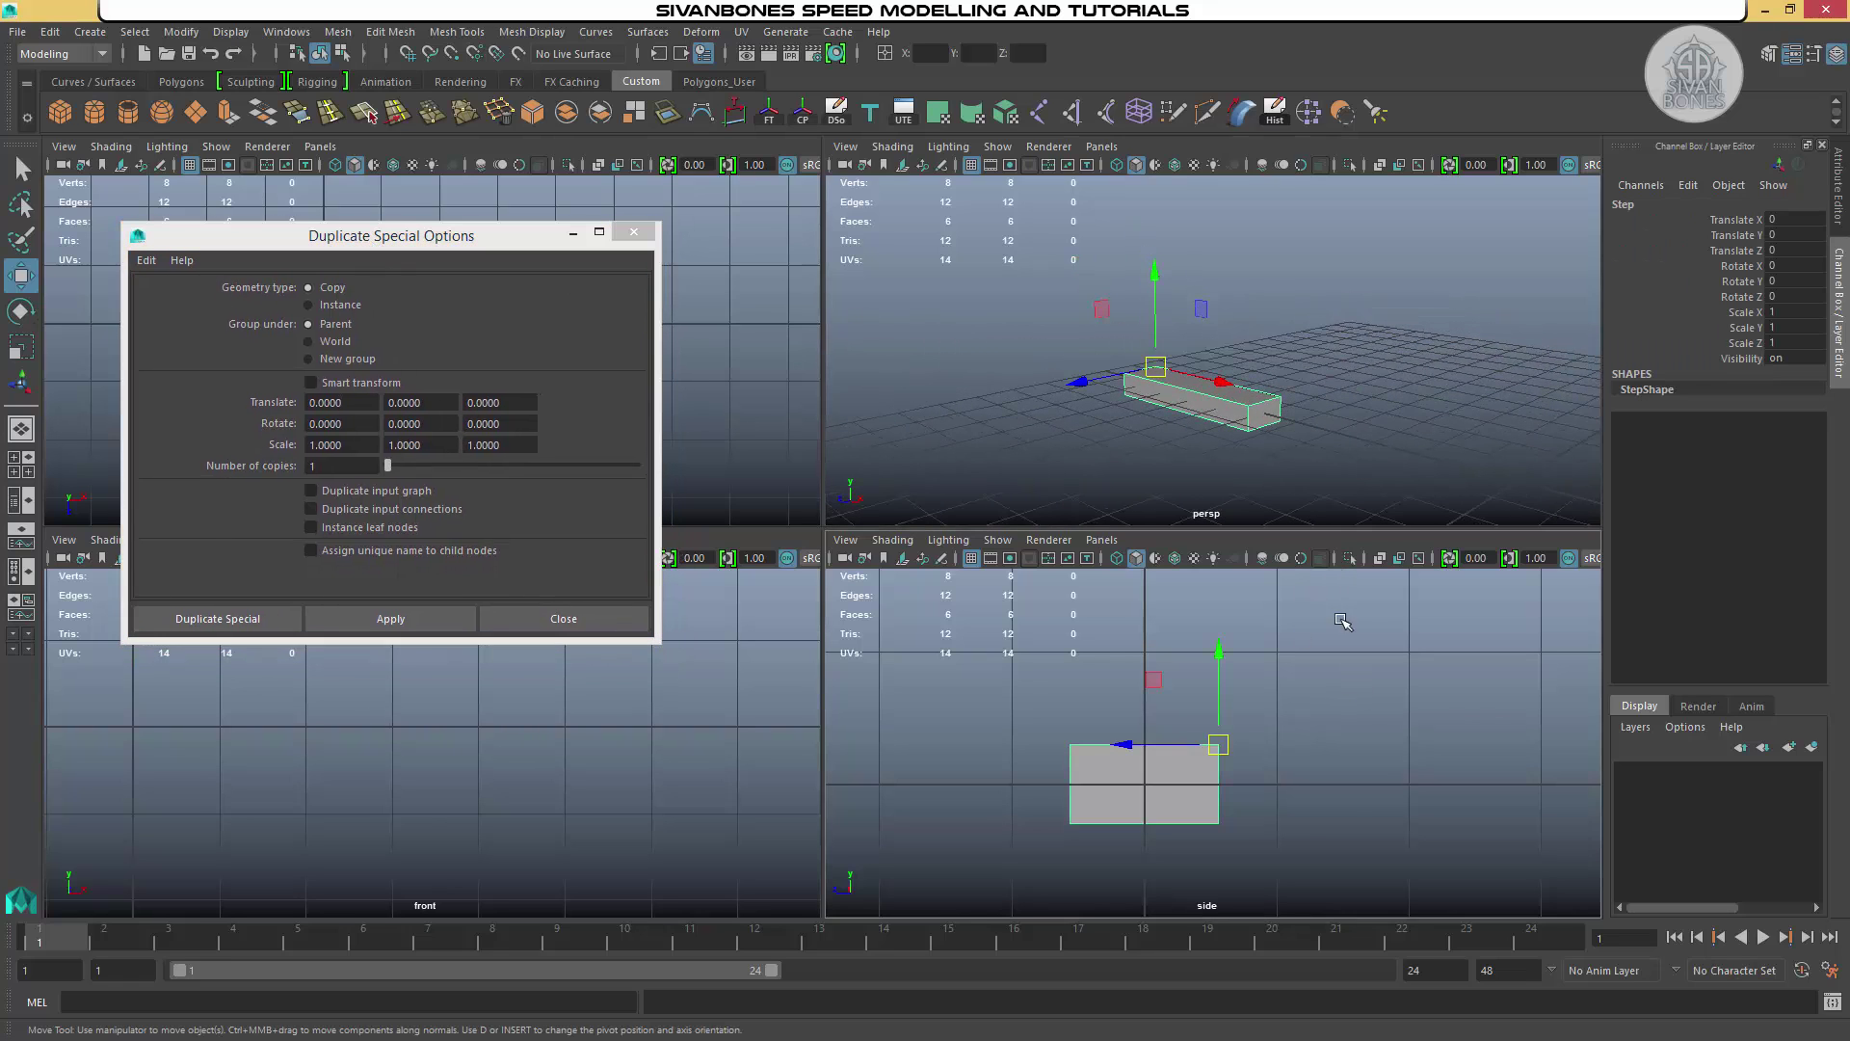
alt+middle_drag(1337, 714, 1279, 787)
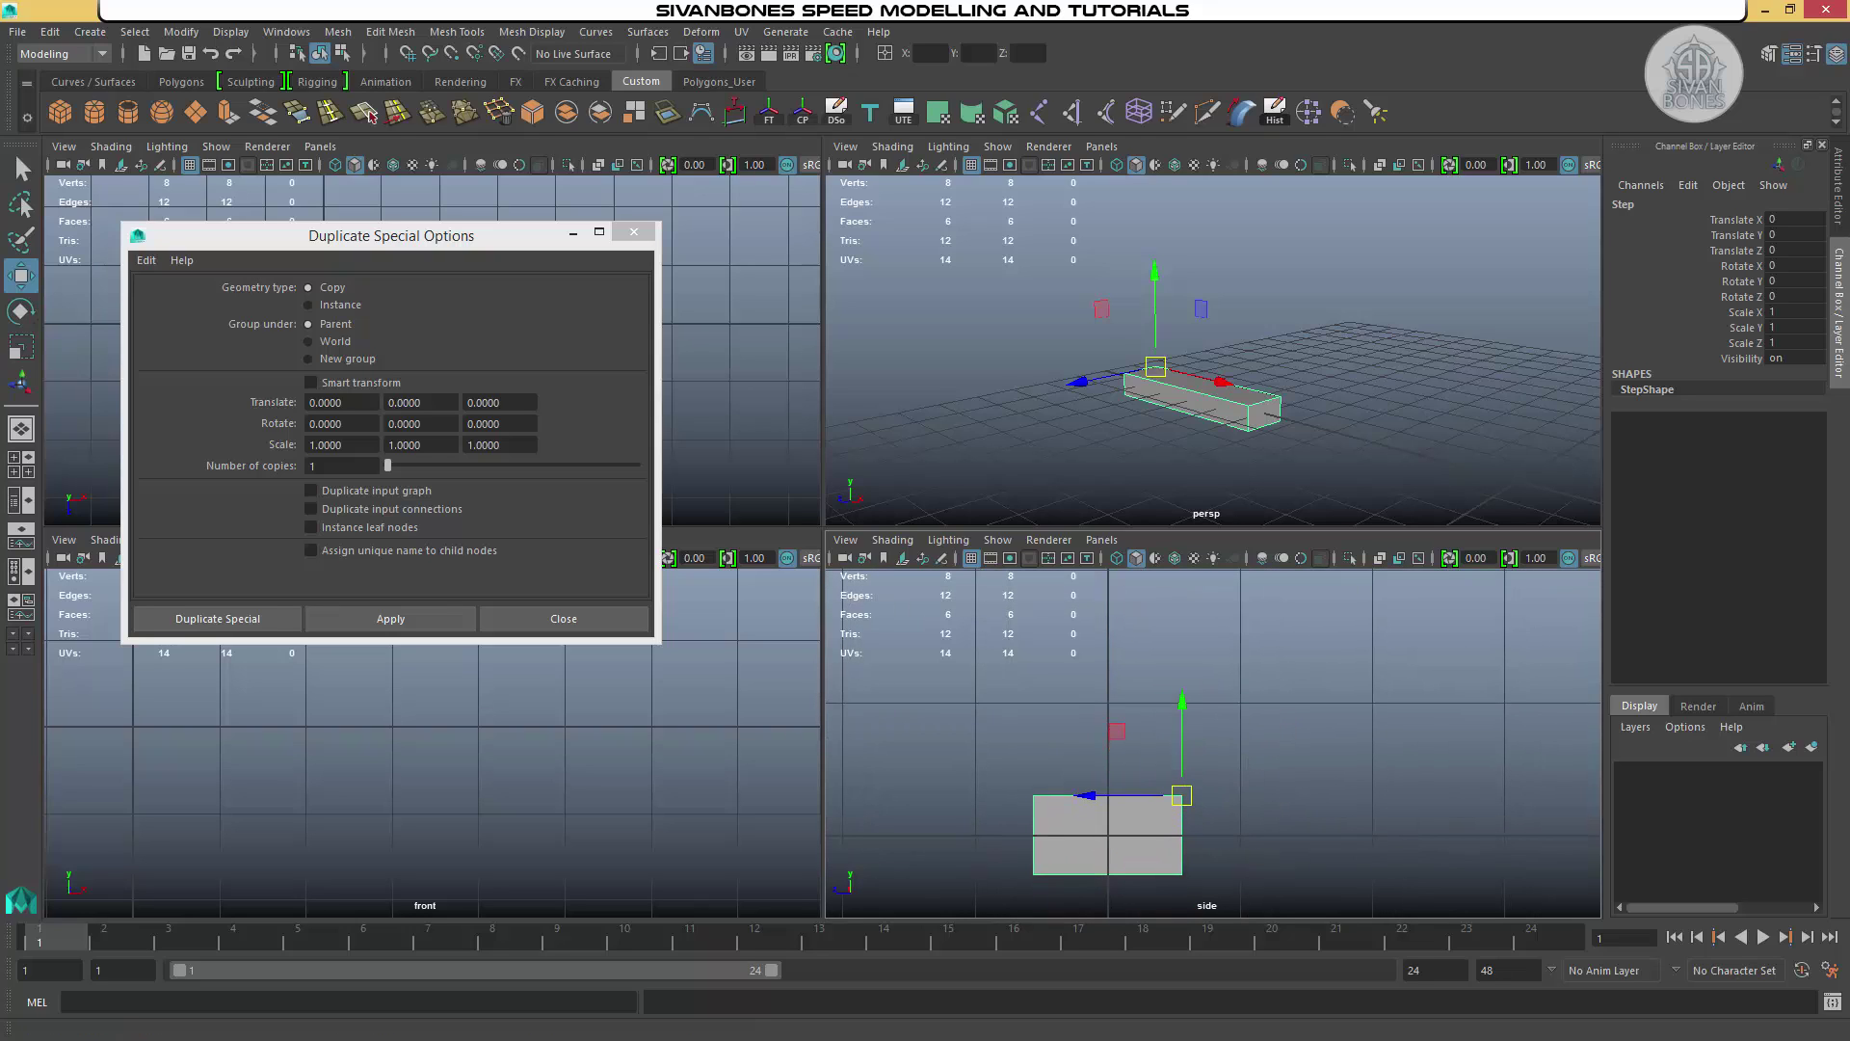
key(ctrl+d)
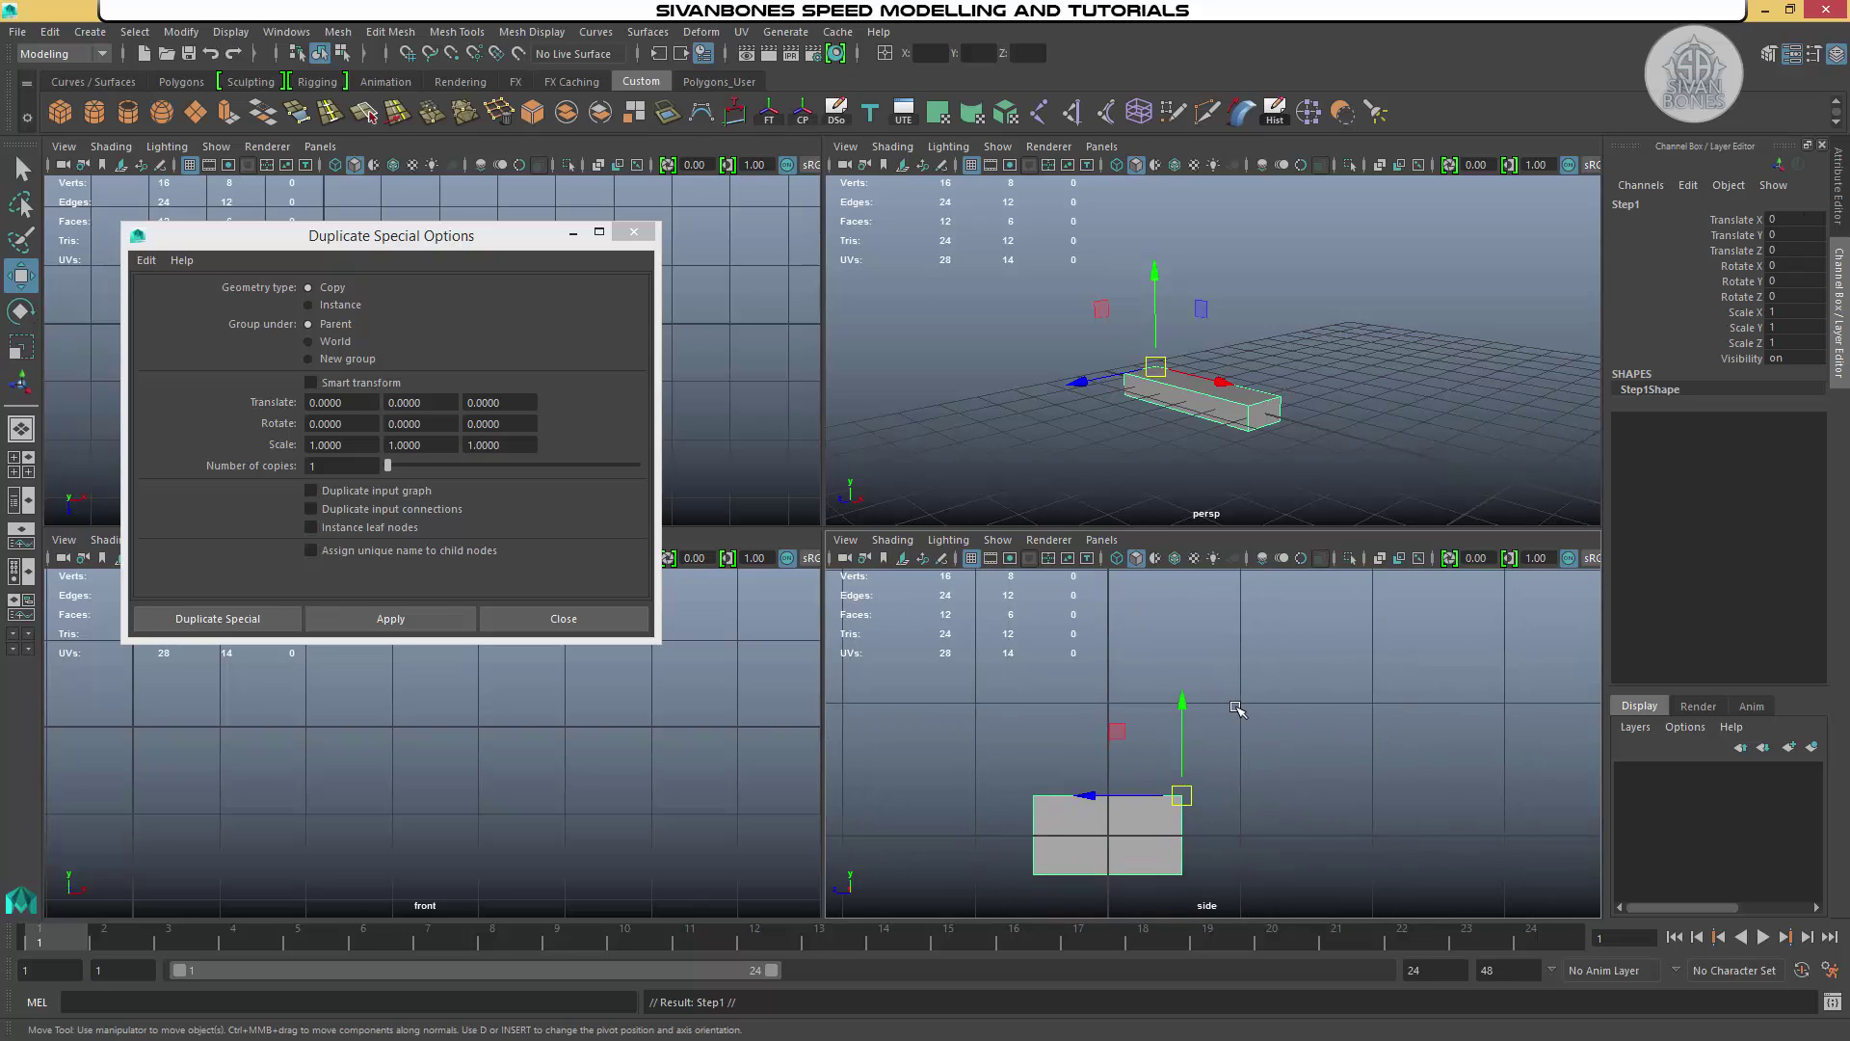
drag(1180, 700, 1205, 629)
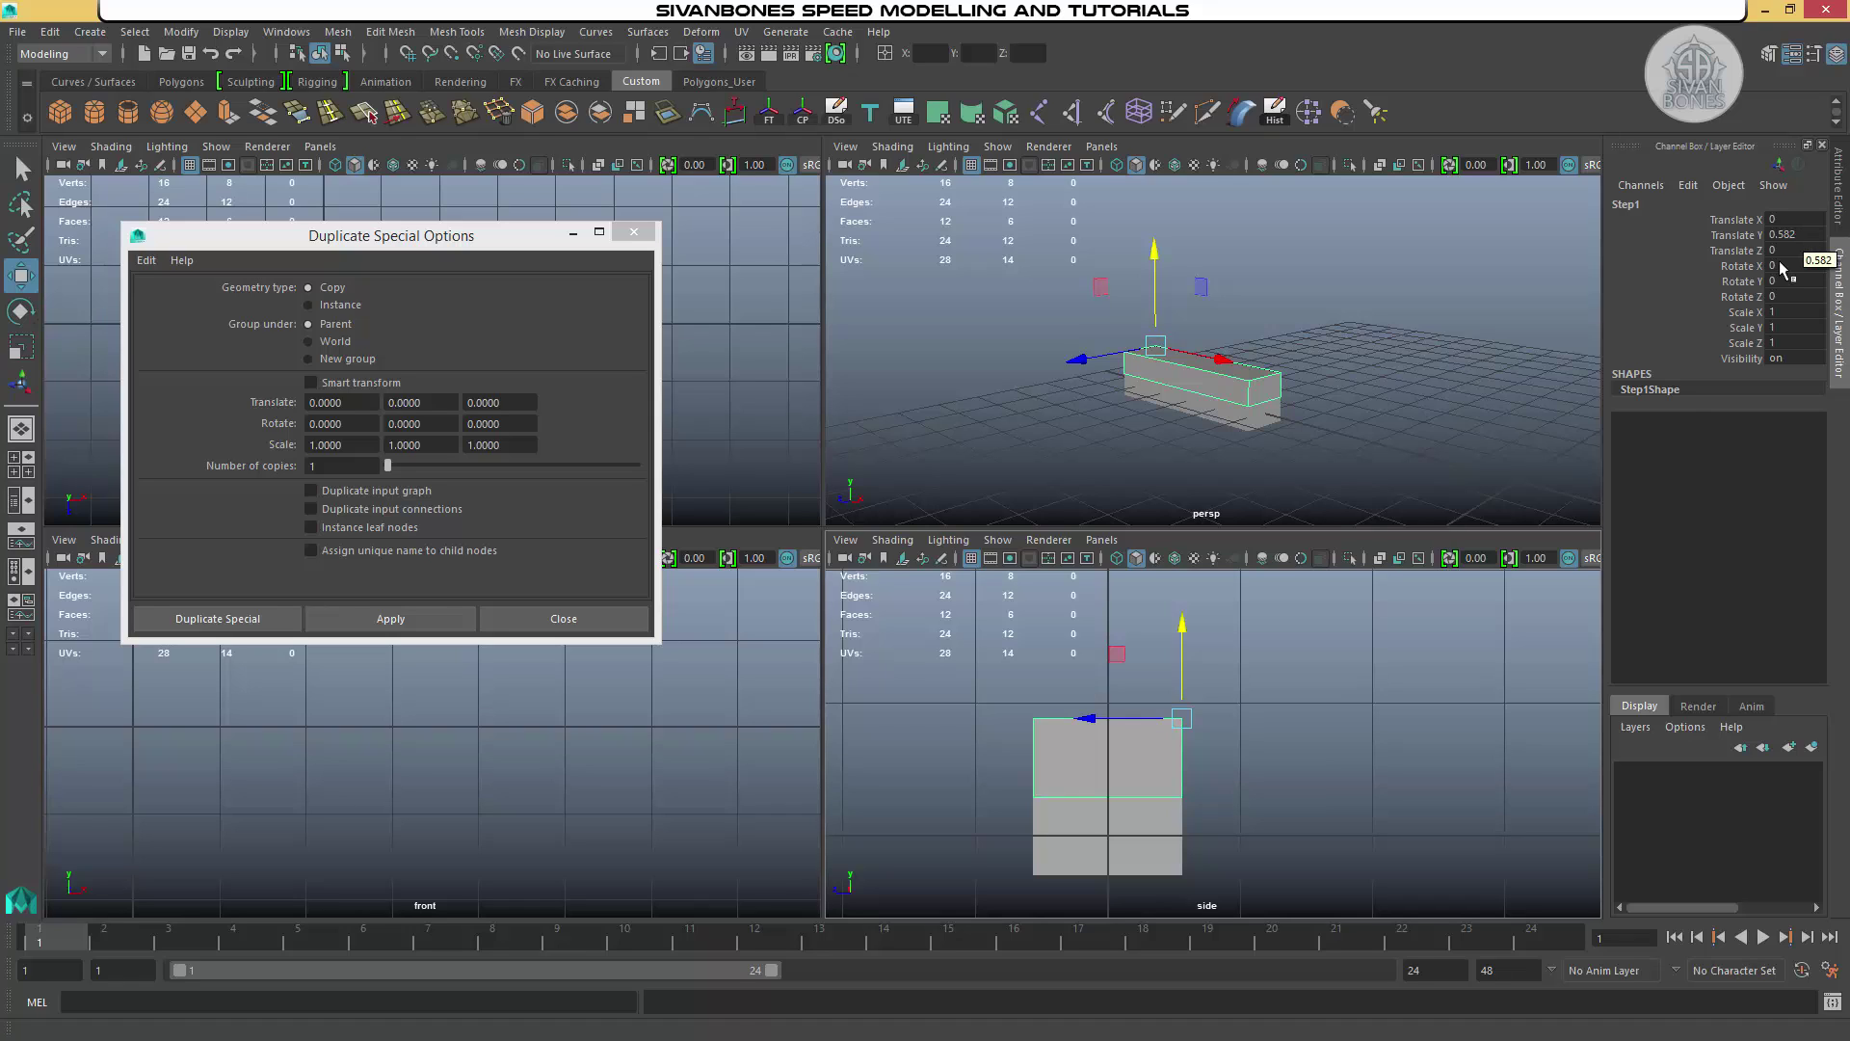
key(Delete)
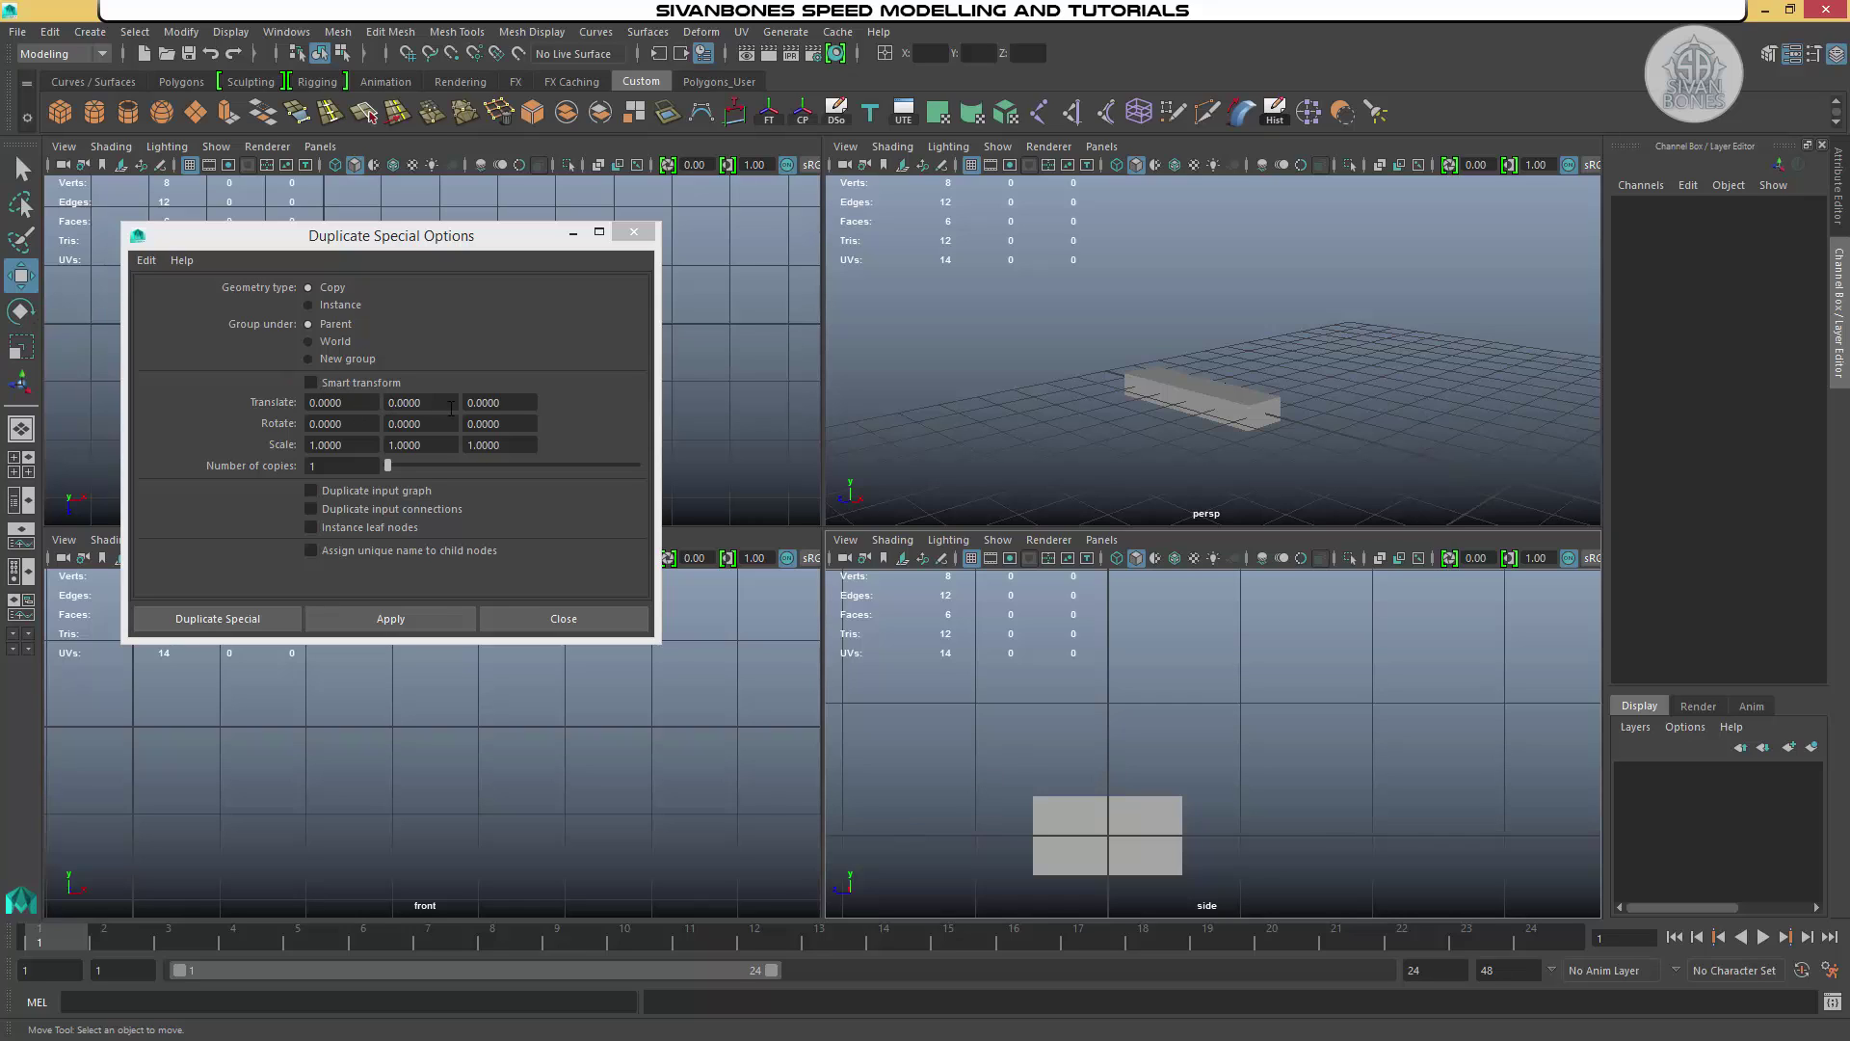
Set Duplicate Special to create 10 instances with a Y translation of 0.58
double_click(450, 403)
text(0.5)
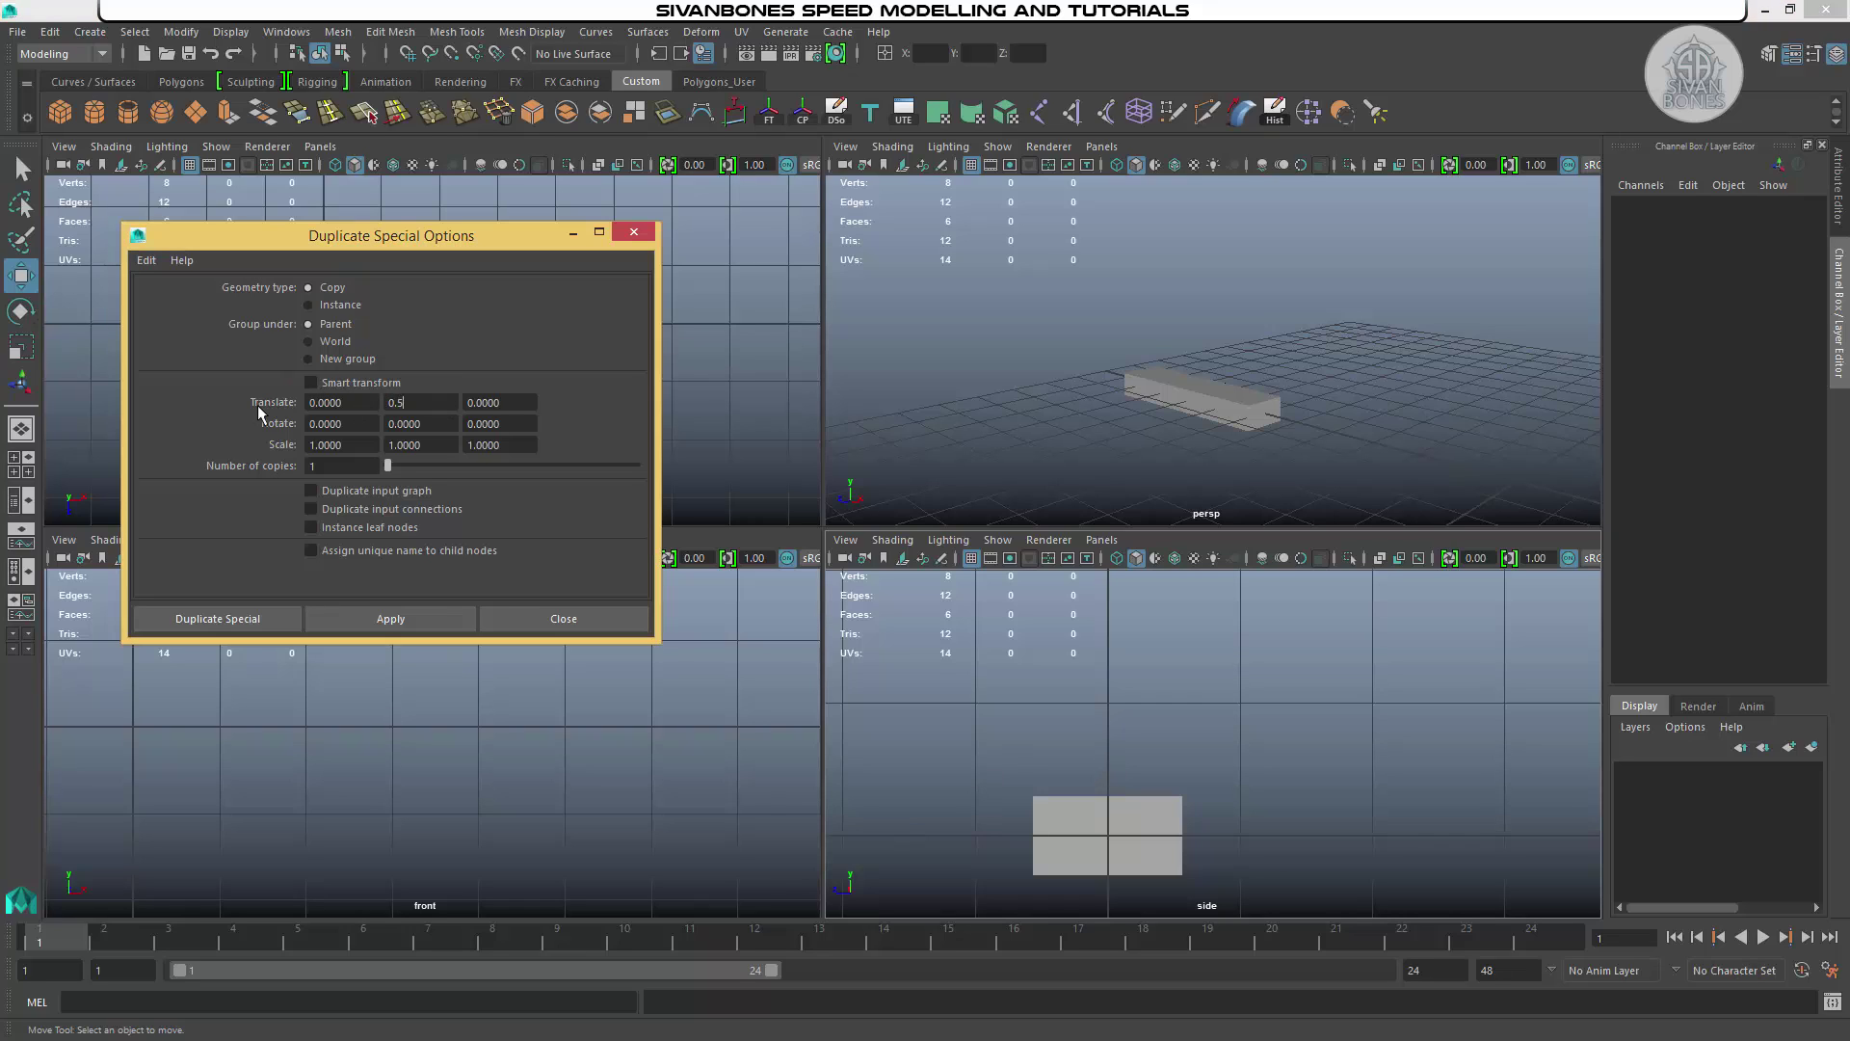
text(8)
click(324, 465)
text(10)
drag(518, 245, 829, 308)
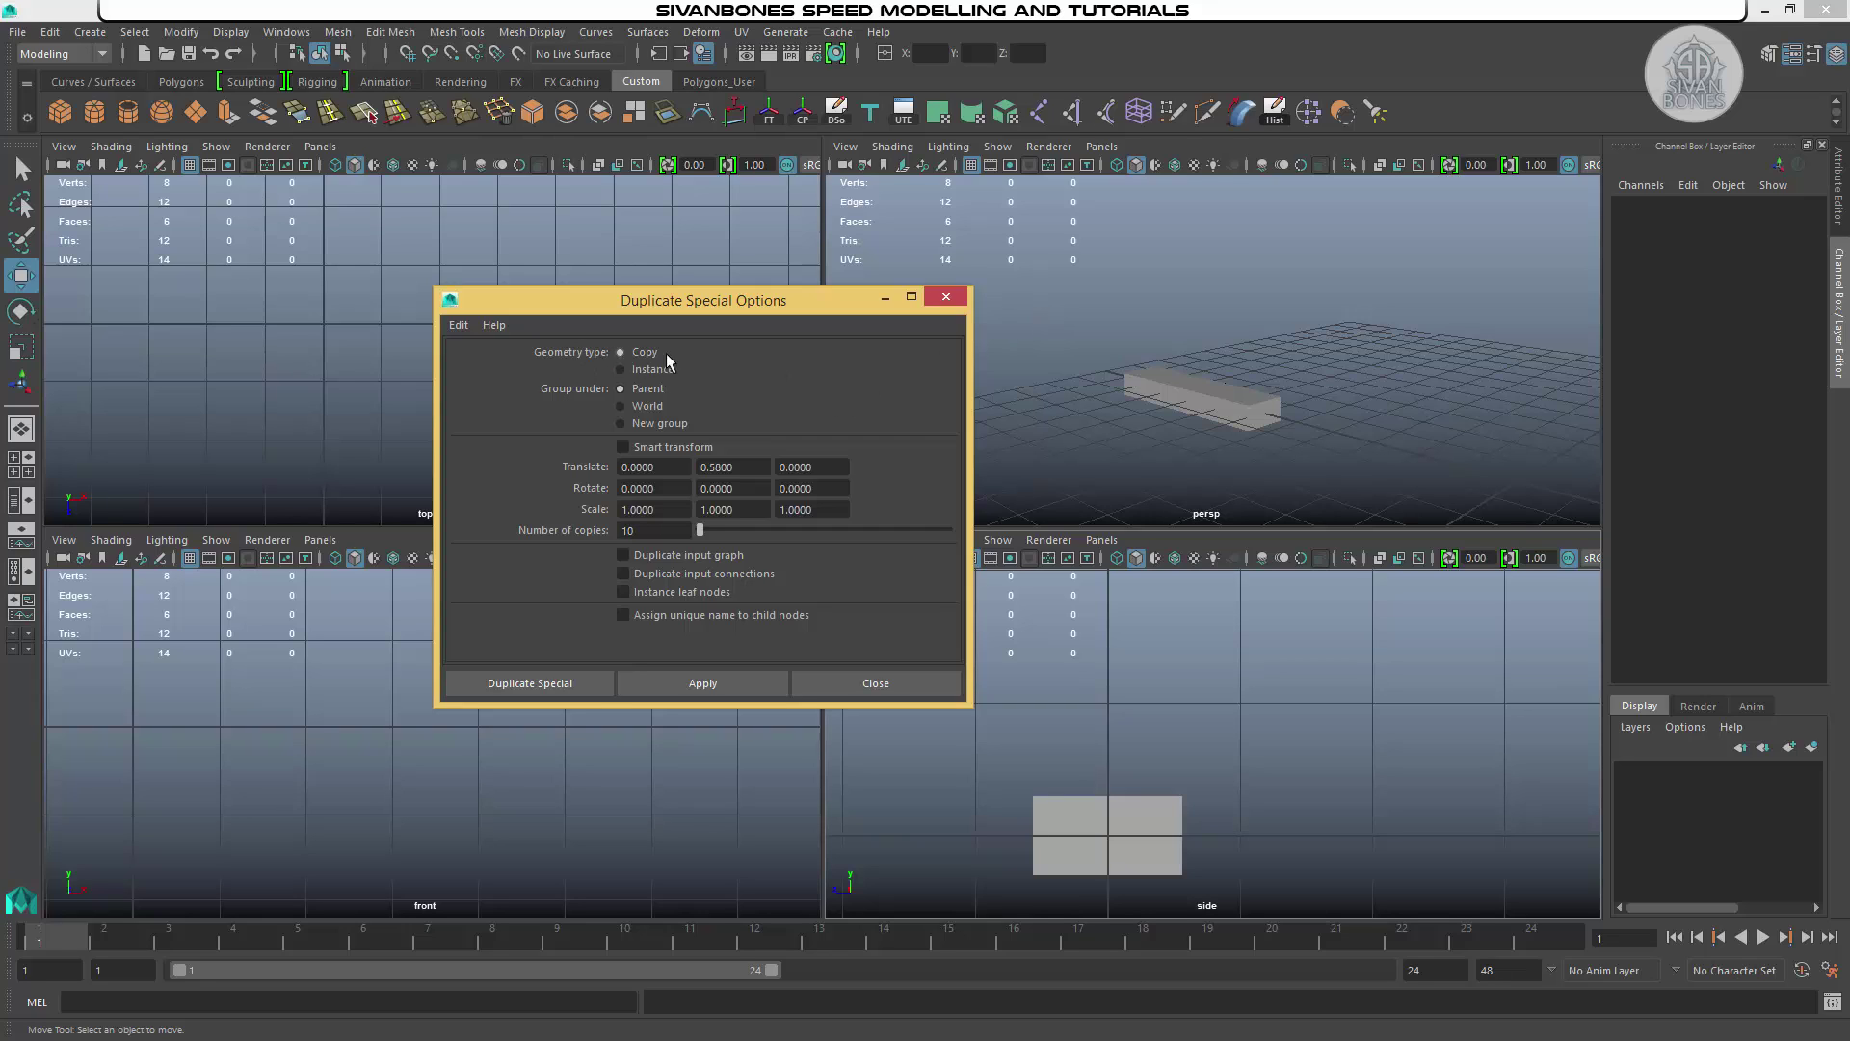
click(647, 374)
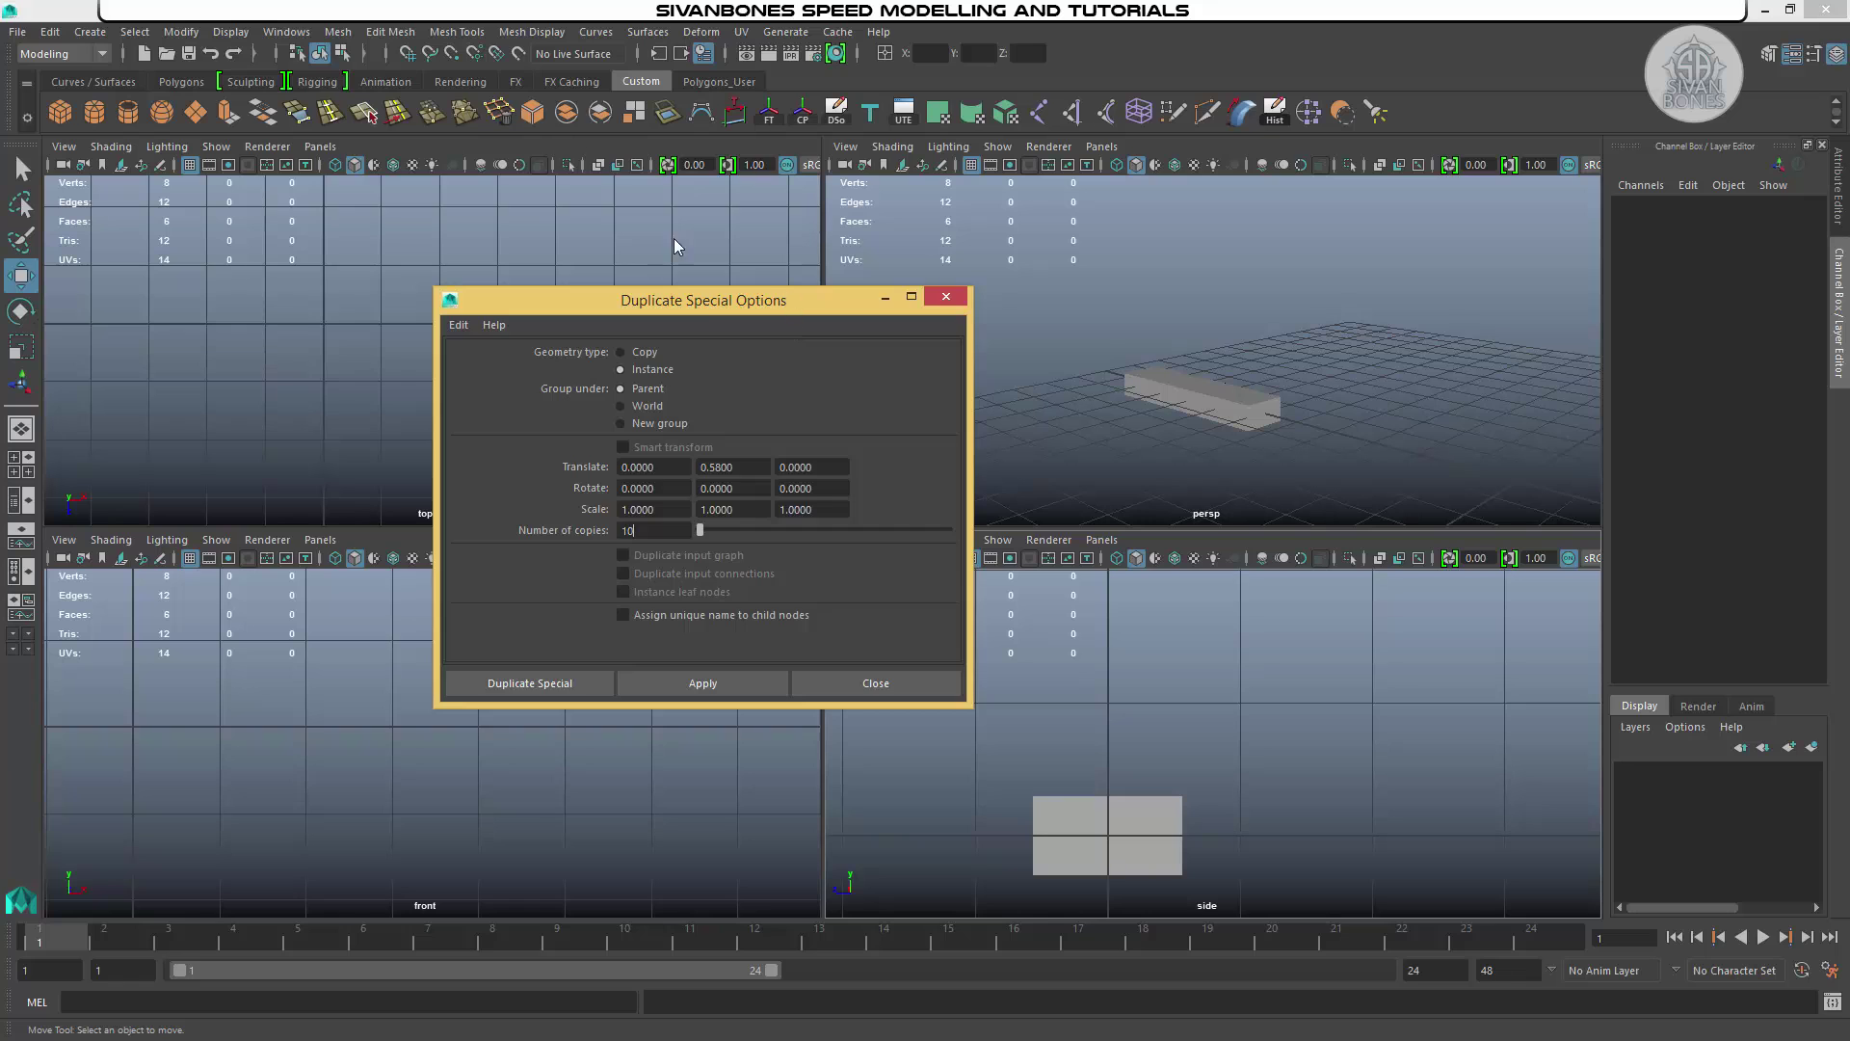
drag(789, 300, 562, 183)
Set the duplicate Y rotation to 20 and create the instances from the step block to form a spiral staircase
alt+drag(1205, 366, 1205, 462)
key(space)
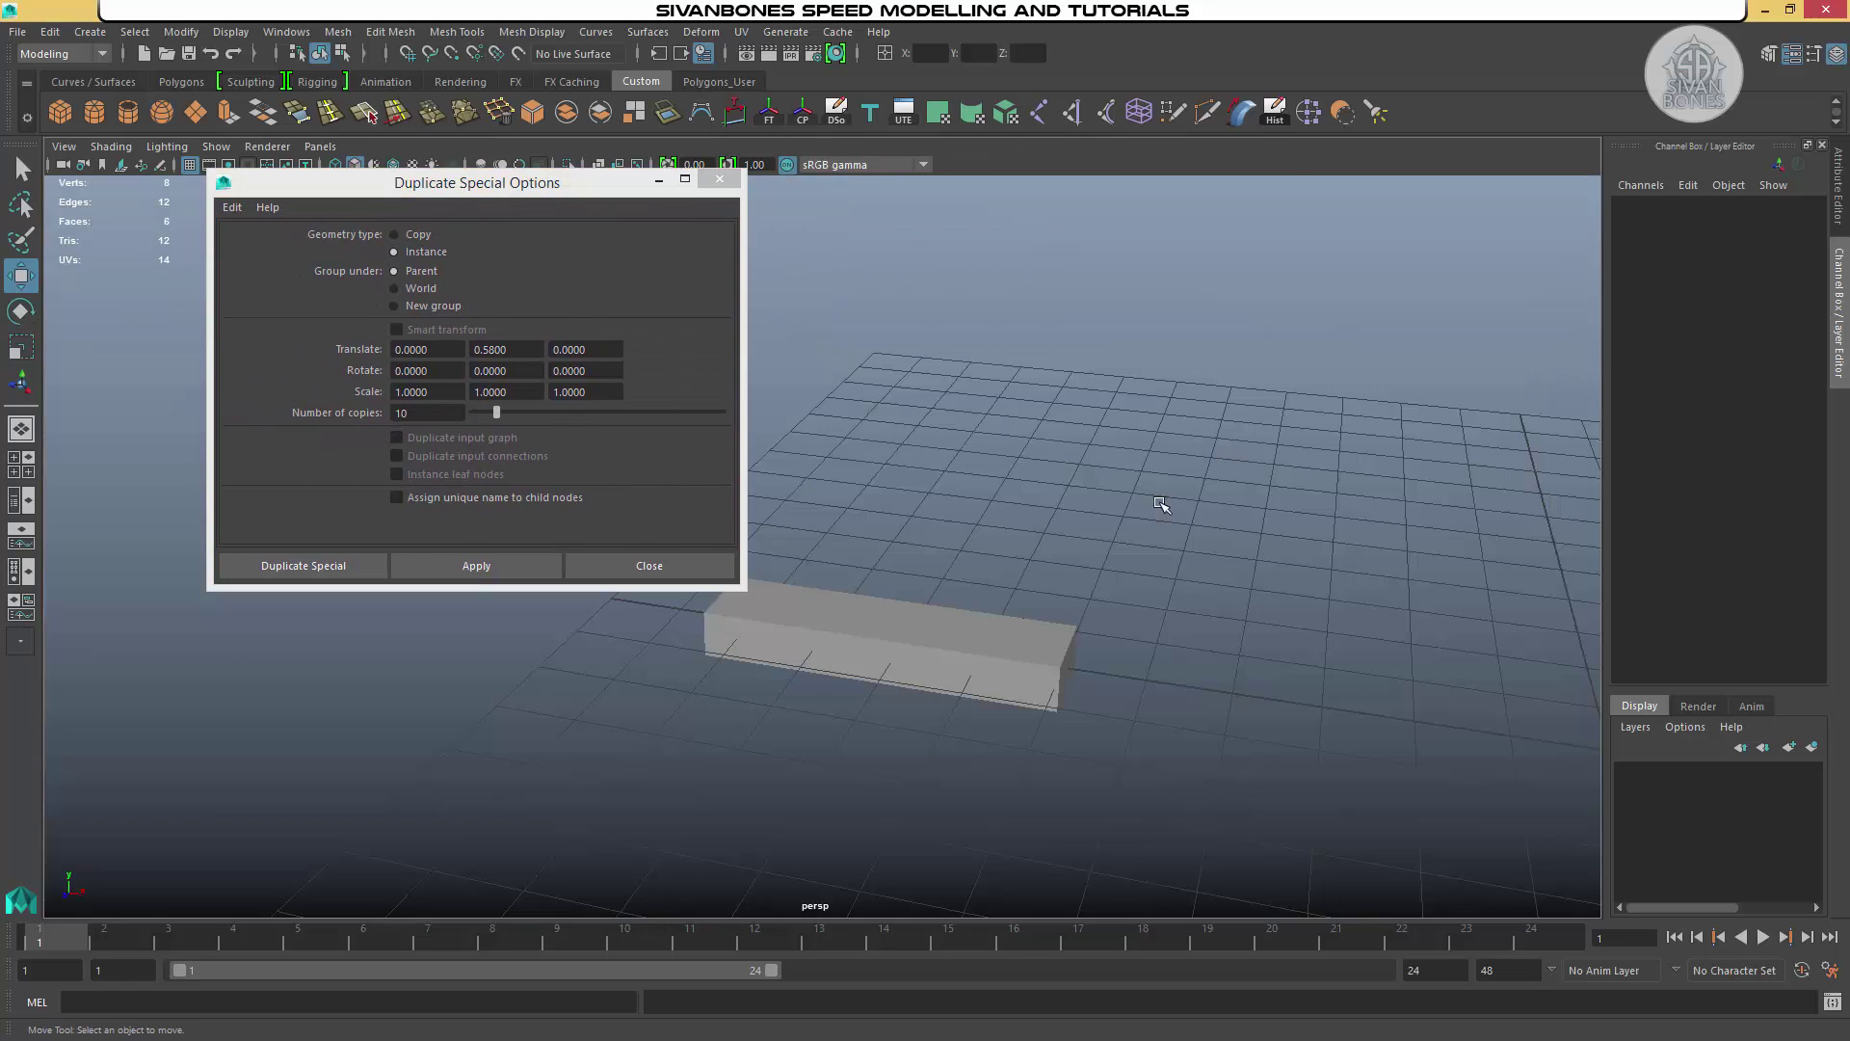
click(940, 635)
alt+drag(939, 635, 1204, 456)
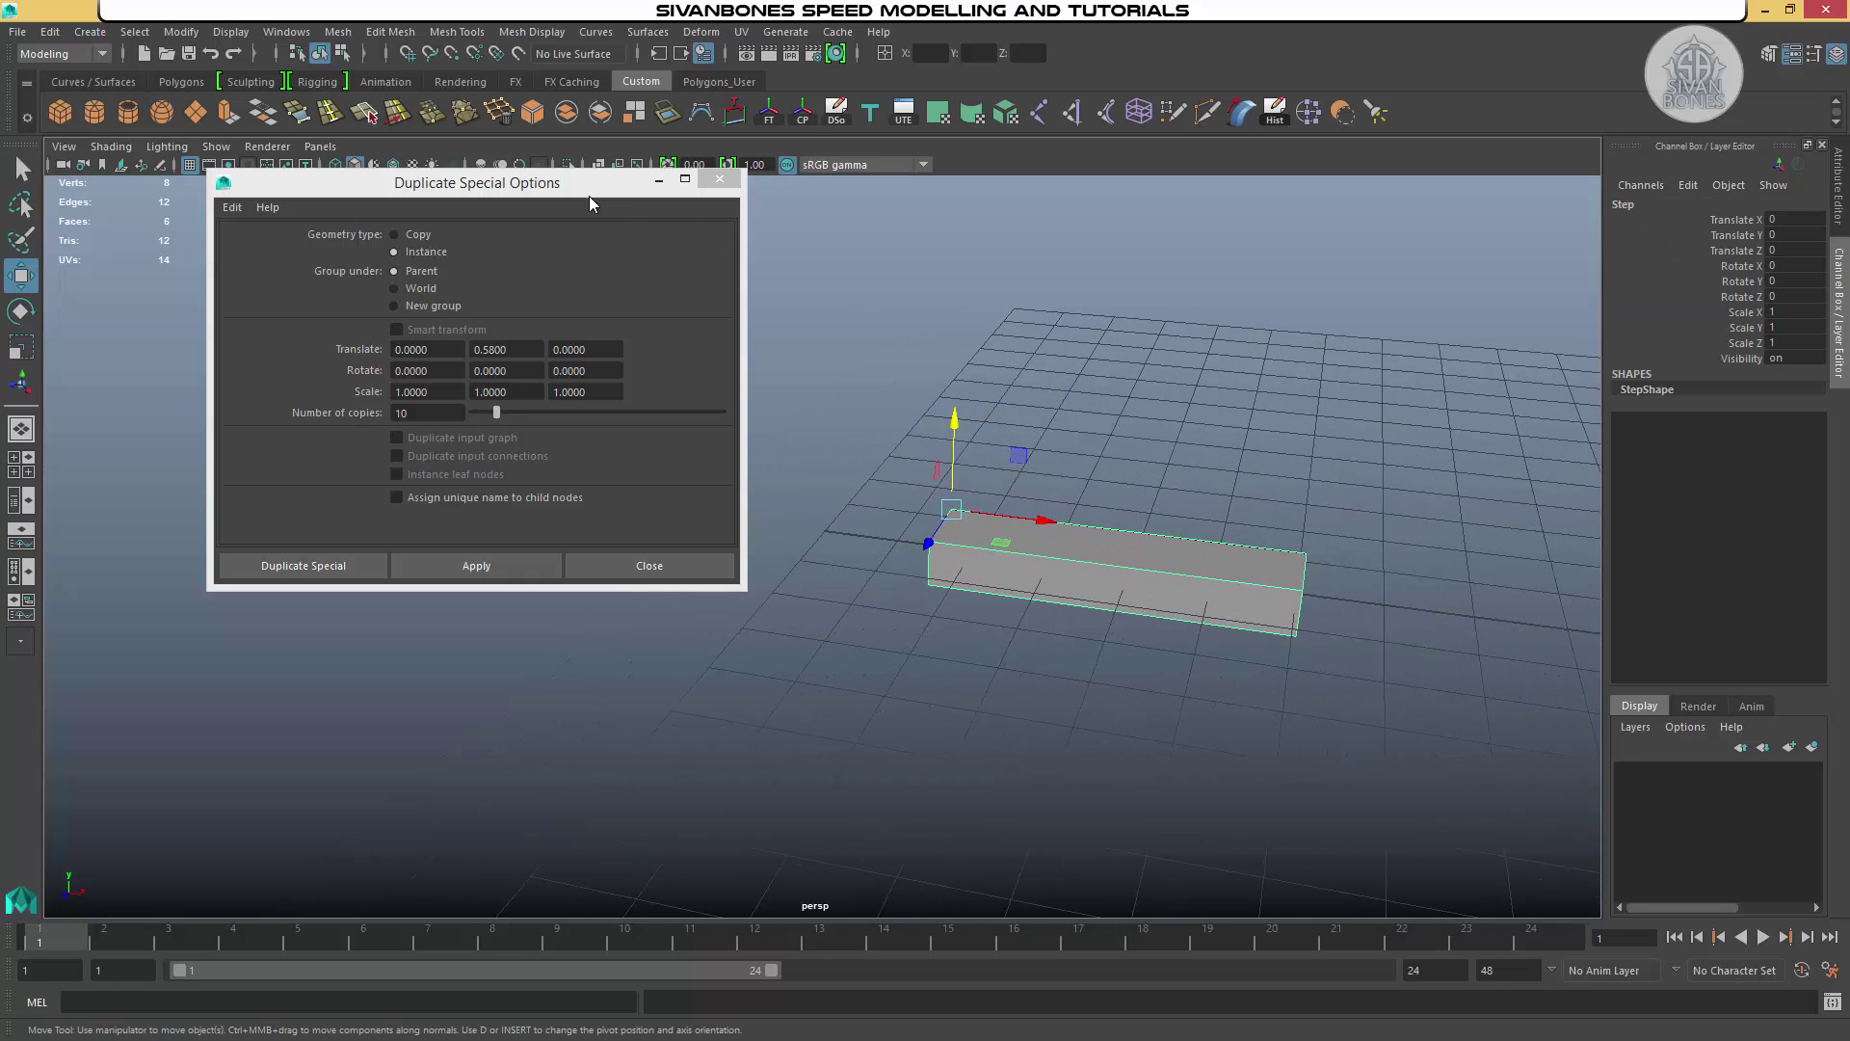
drag(591, 203, 1608, 116)
alt+drag(1154, 416, 893, 404)
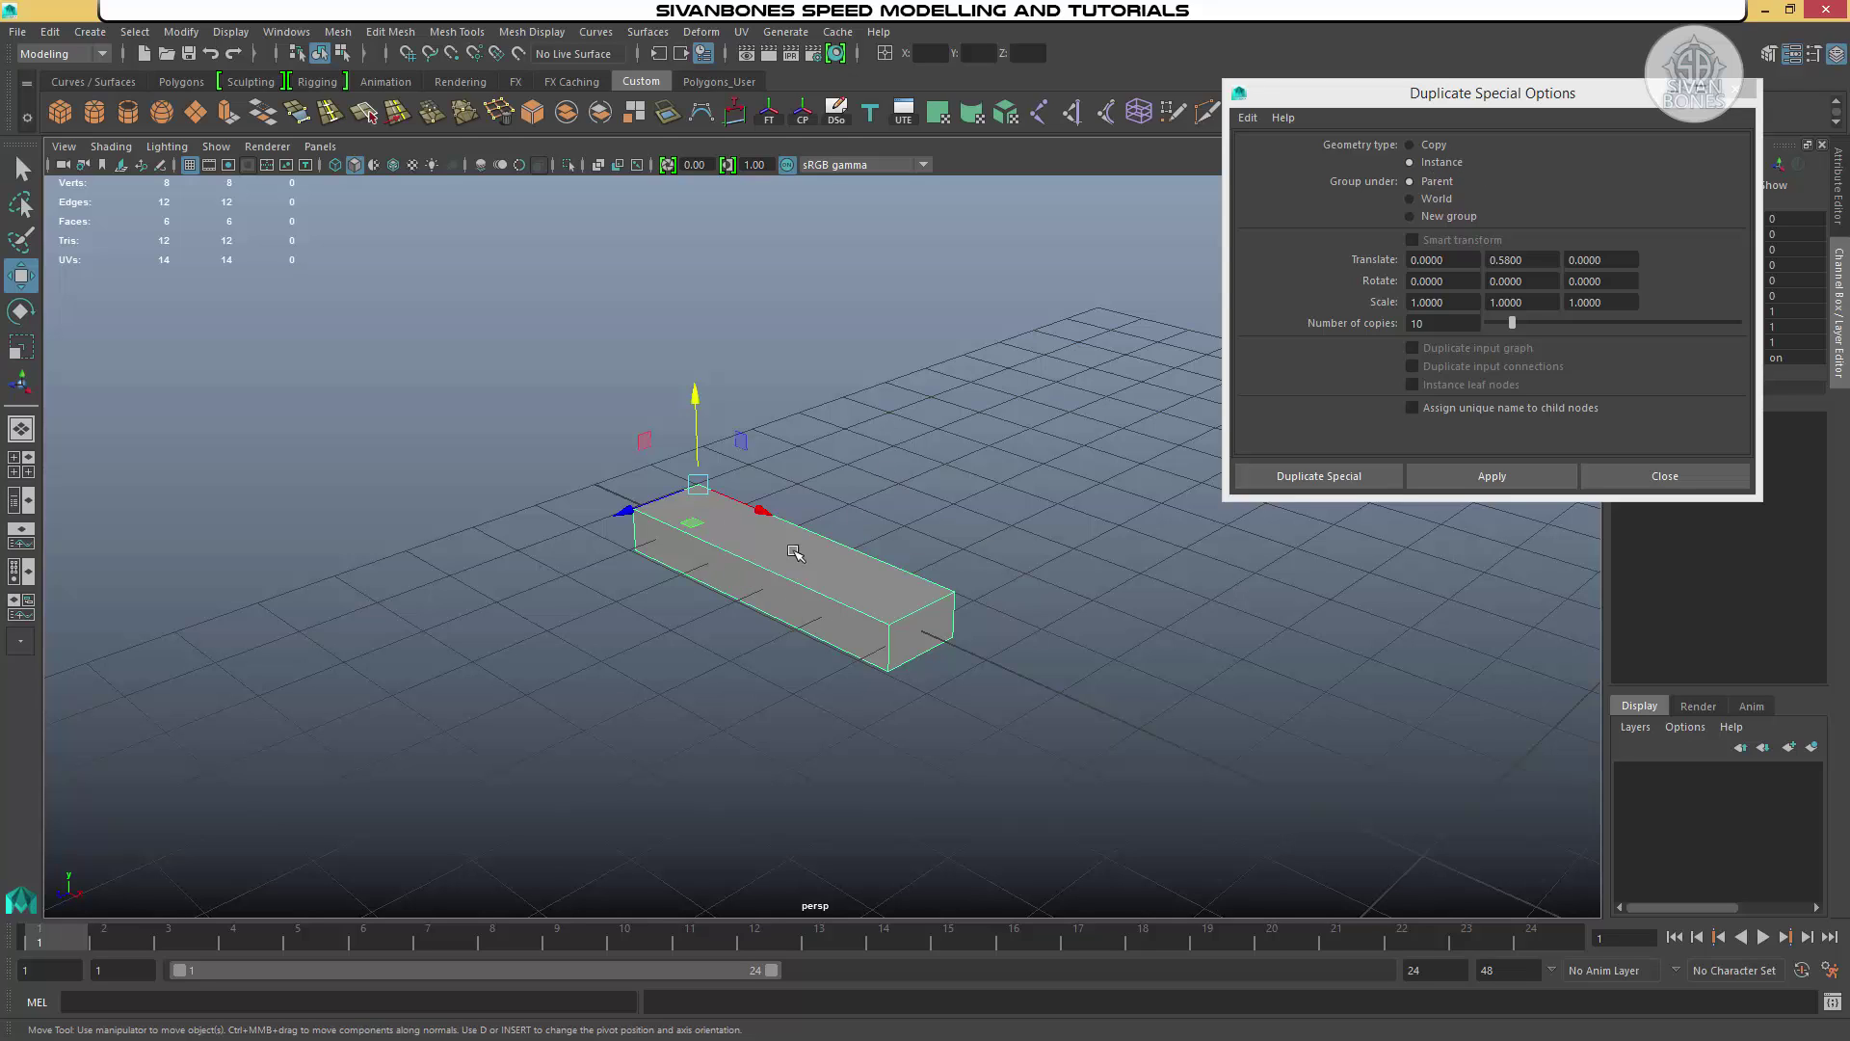
double_click(1511, 280)
text(20)
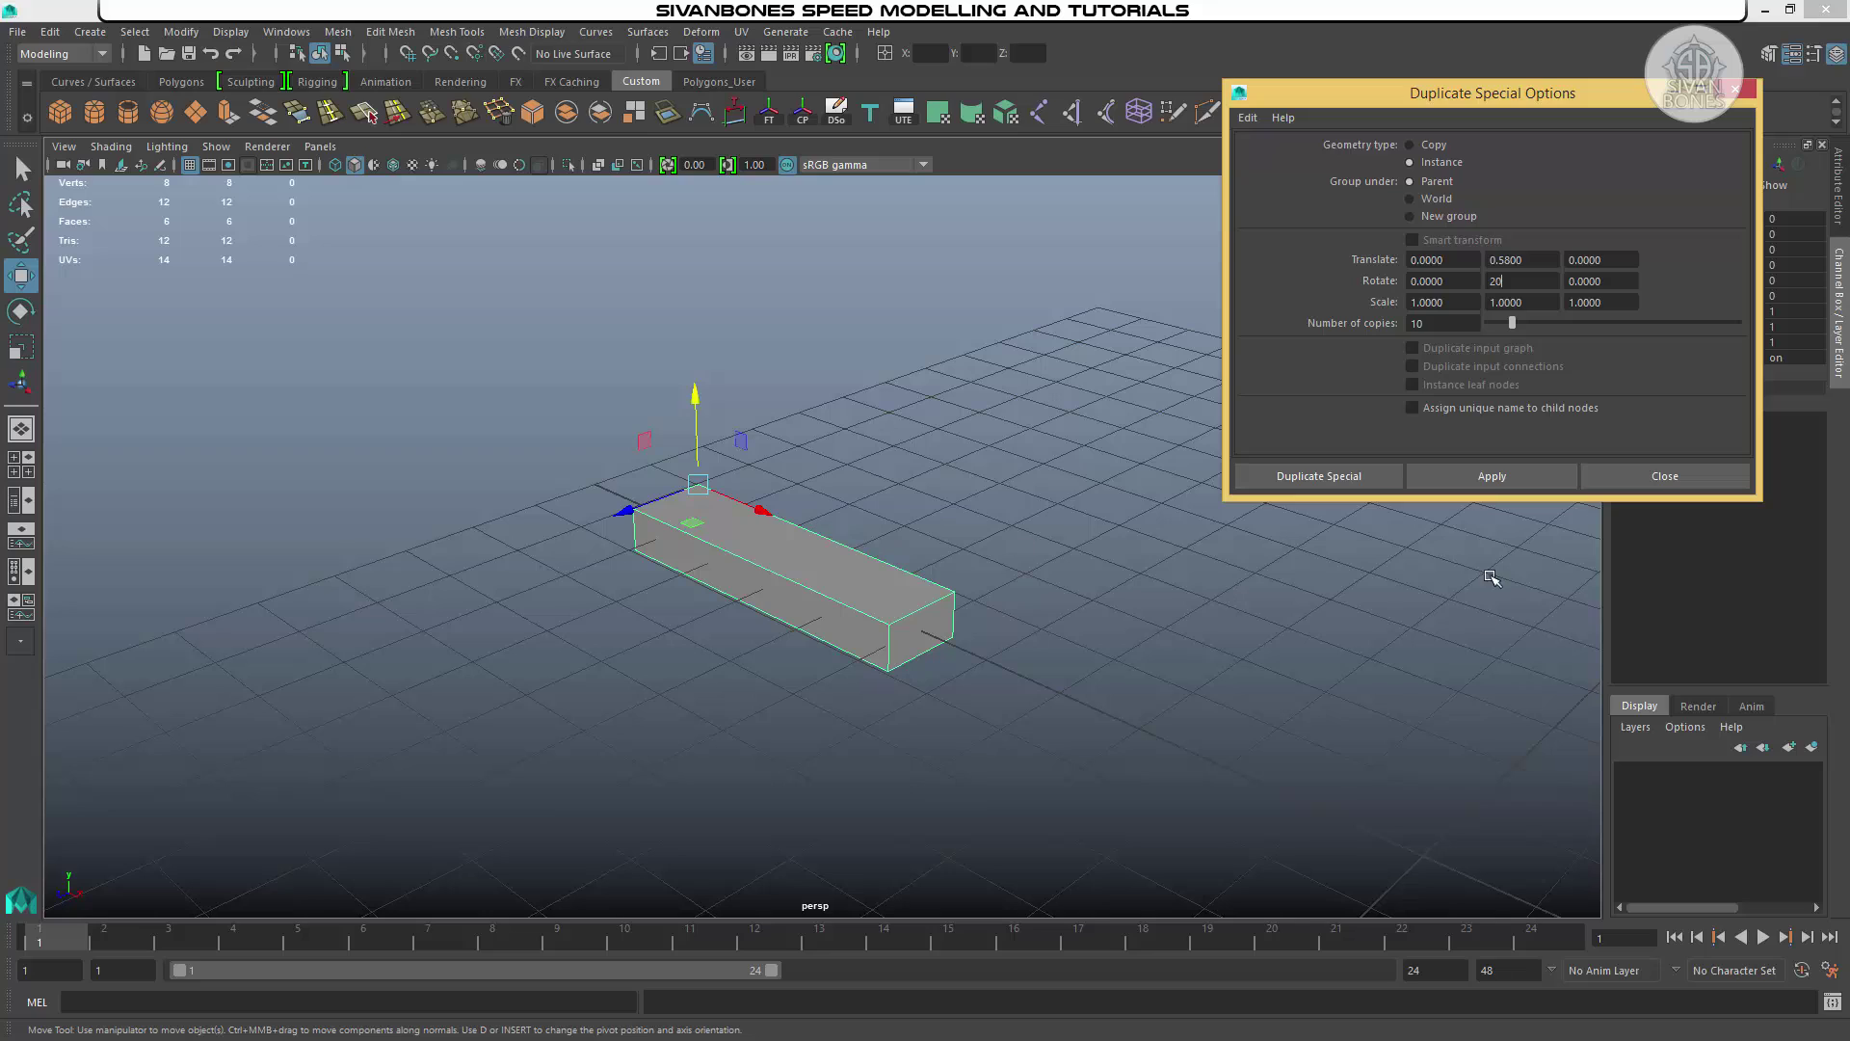
double_click(1508, 260)
click(1300, 476)
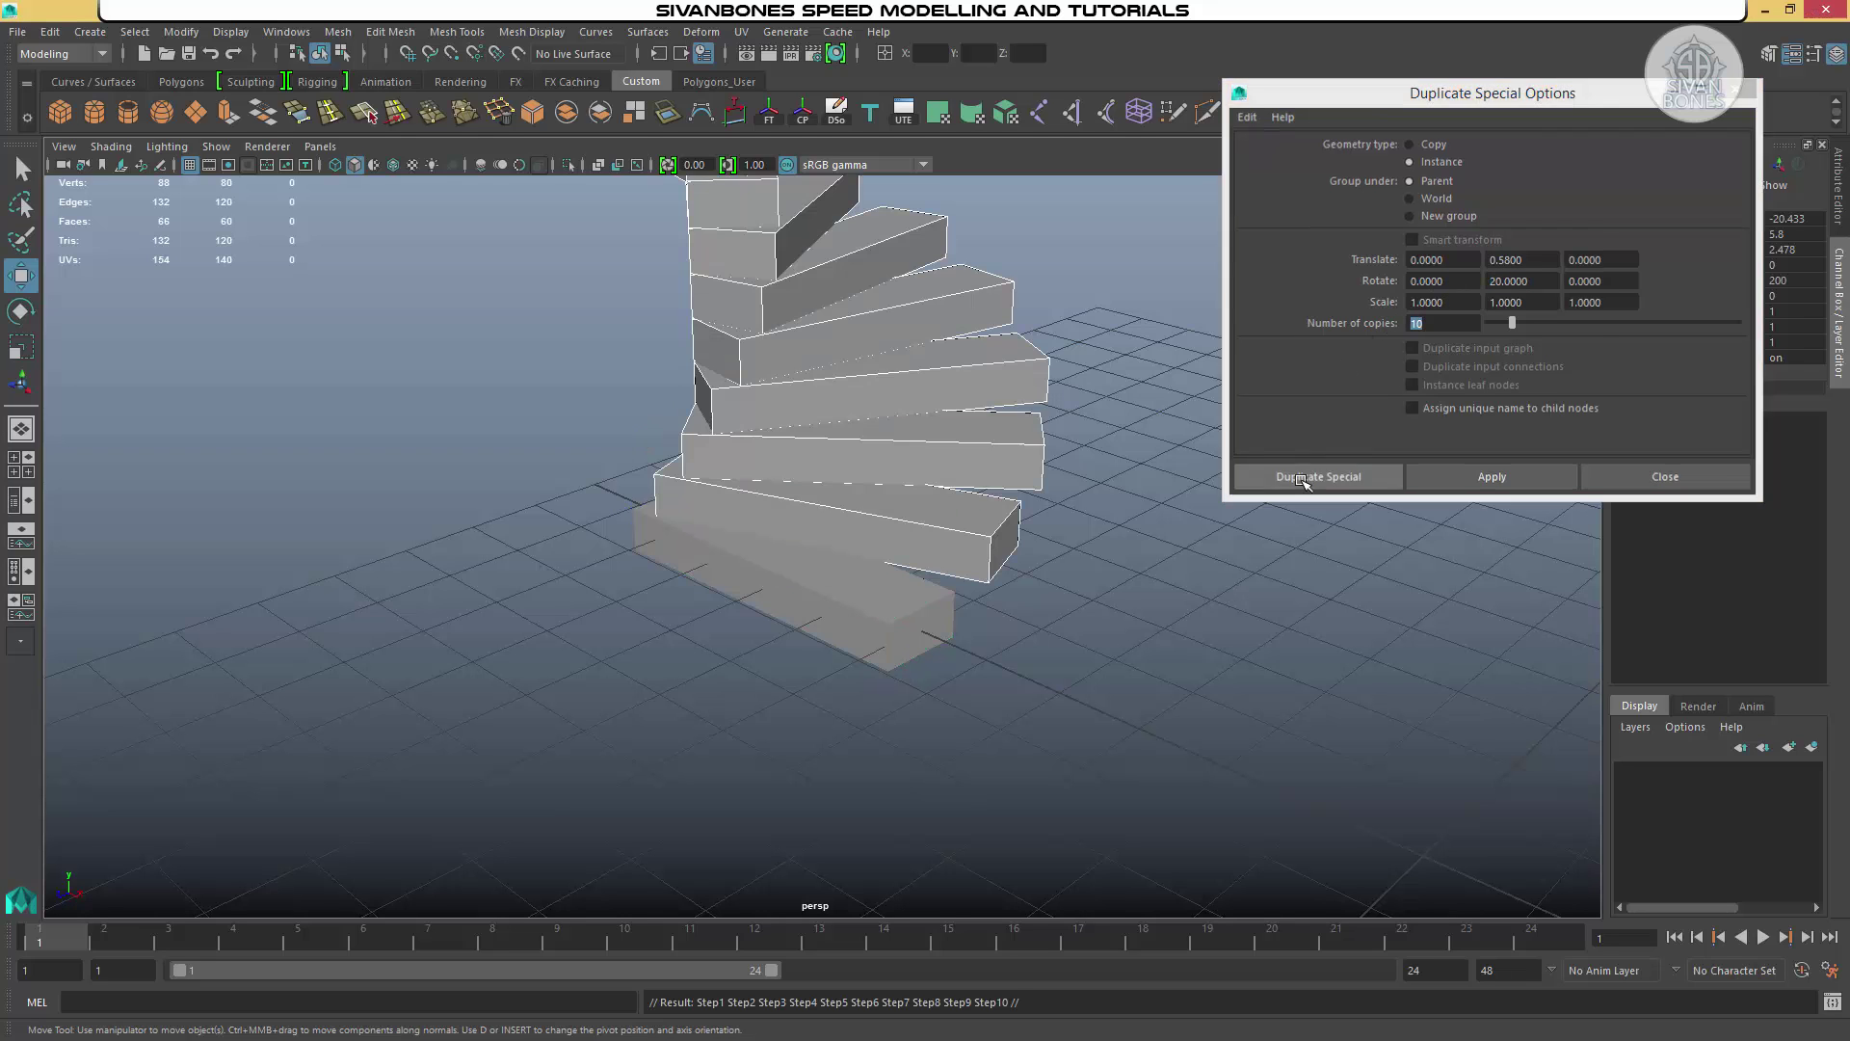
alt+drag(1018, 489, 803, 759)
click(1103, 491)
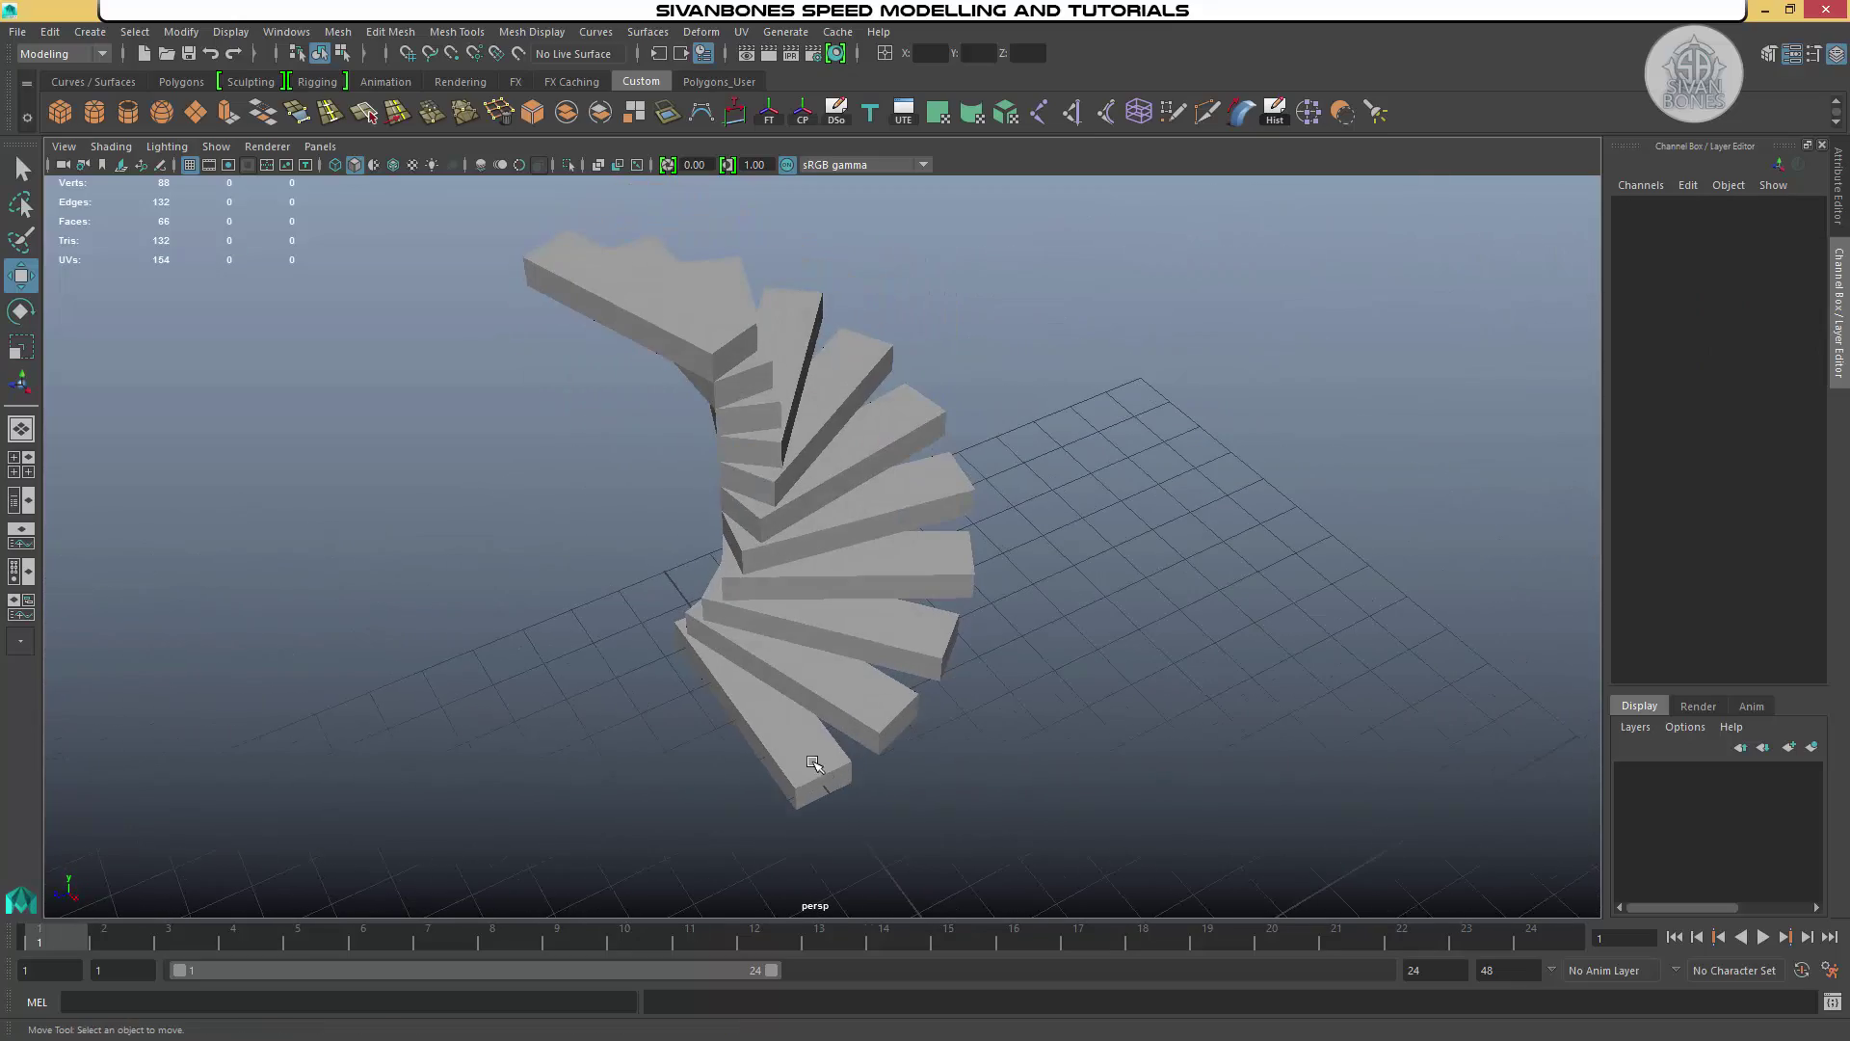
Widen the outer end of the bottom step into a wedge-shaped tread by moving its outer vertices, and return to object mode
alt+drag(961, 614, 771, 674)
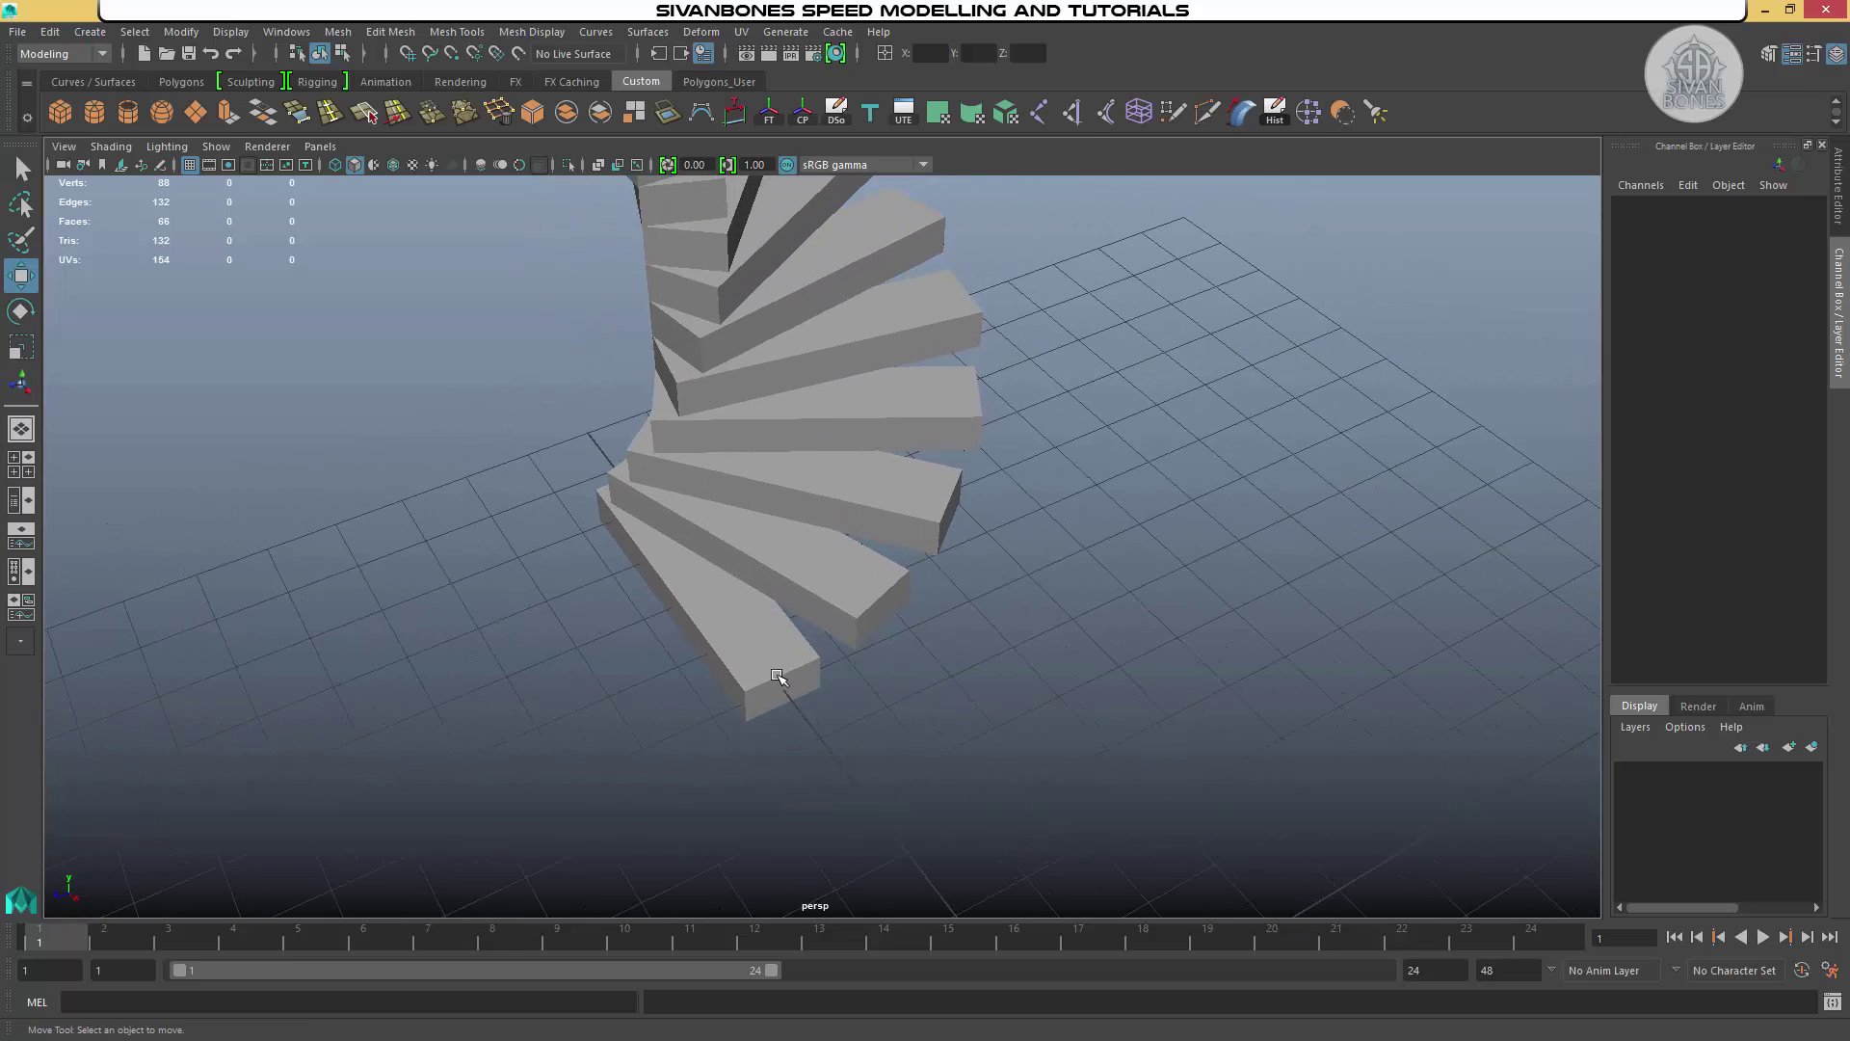
click(786, 676)
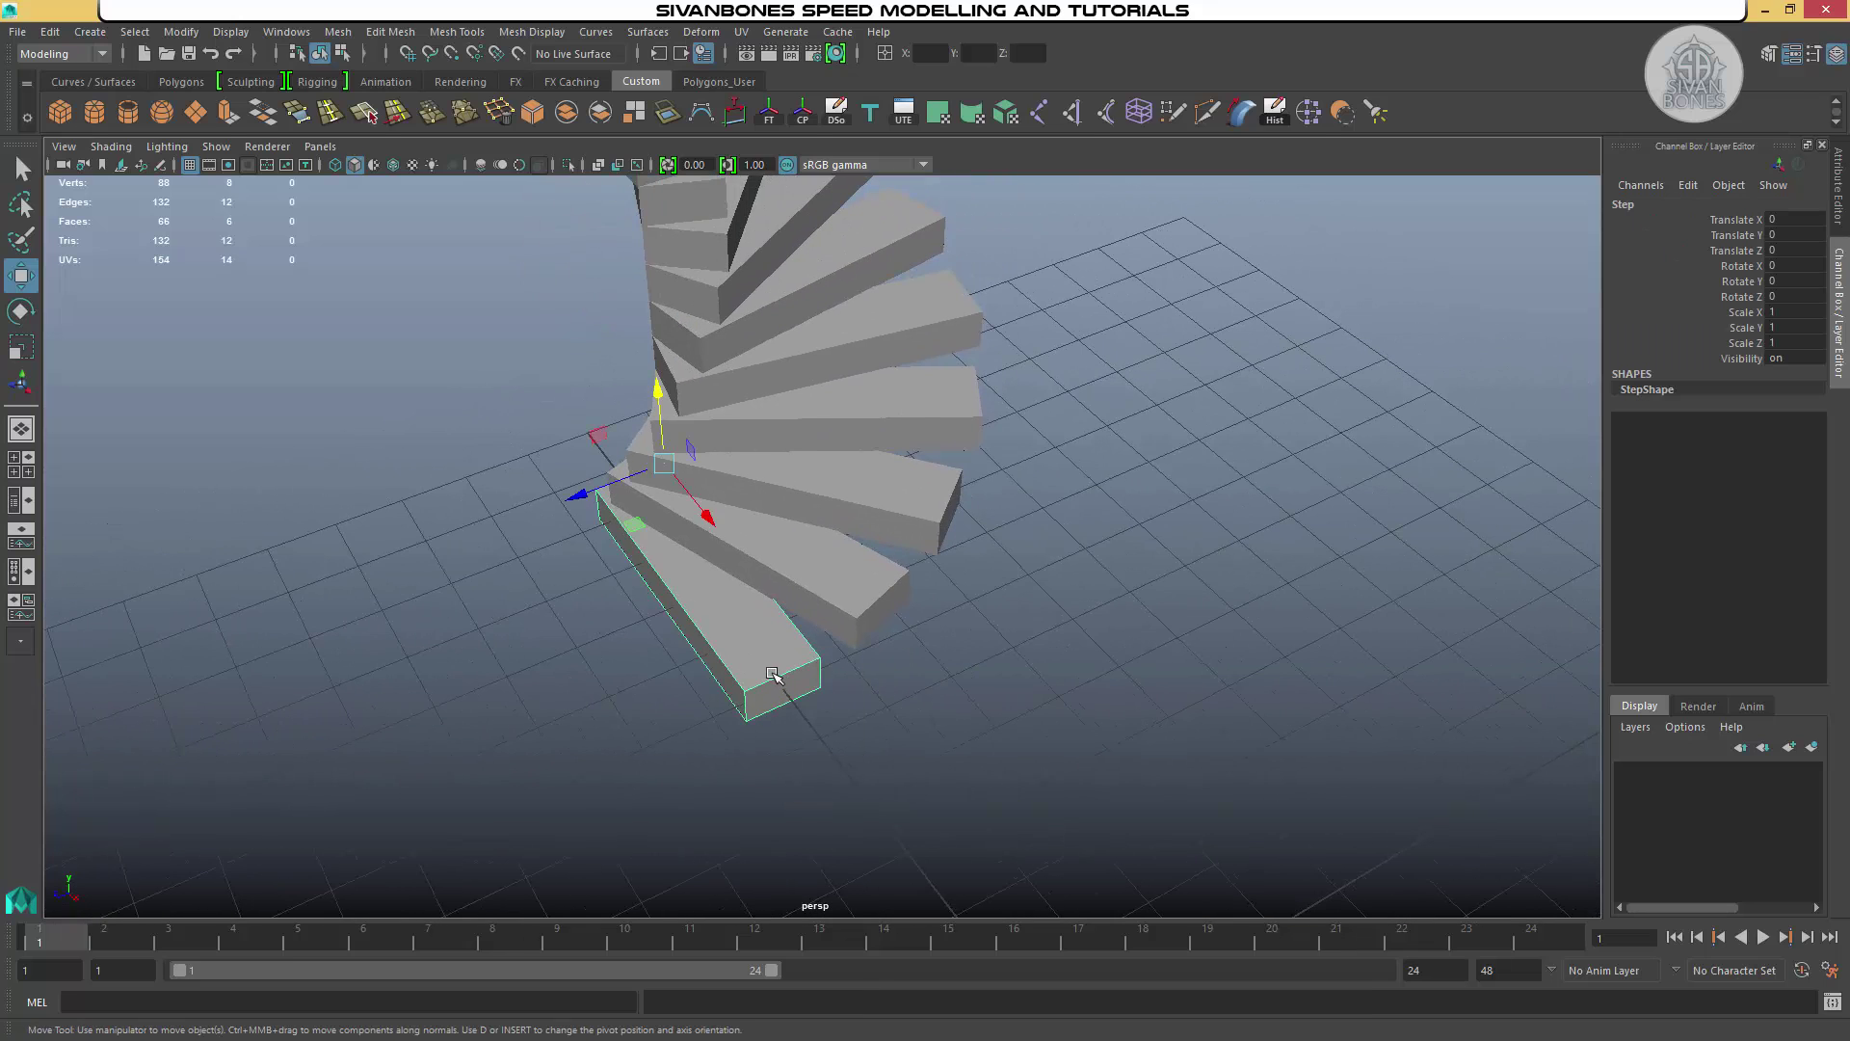
right_drag(761, 472, 681, 469)
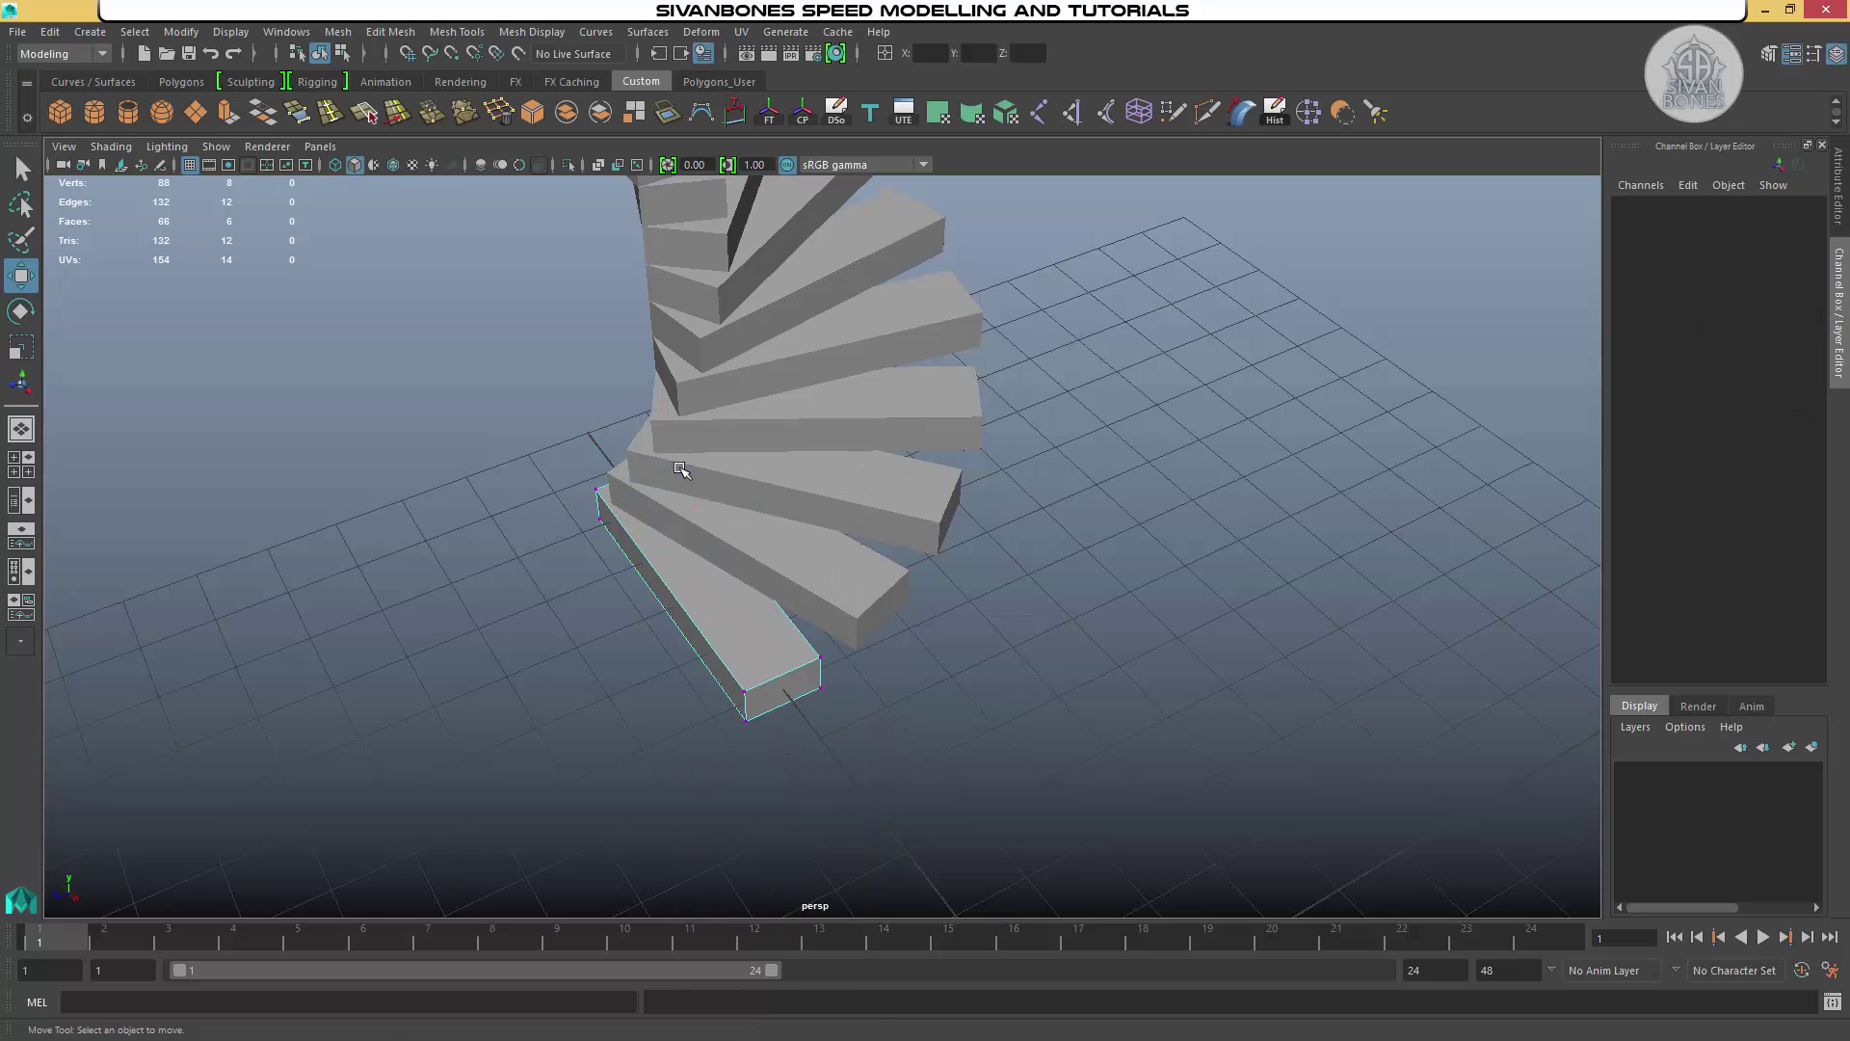
drag(747, 698, 873, 755)
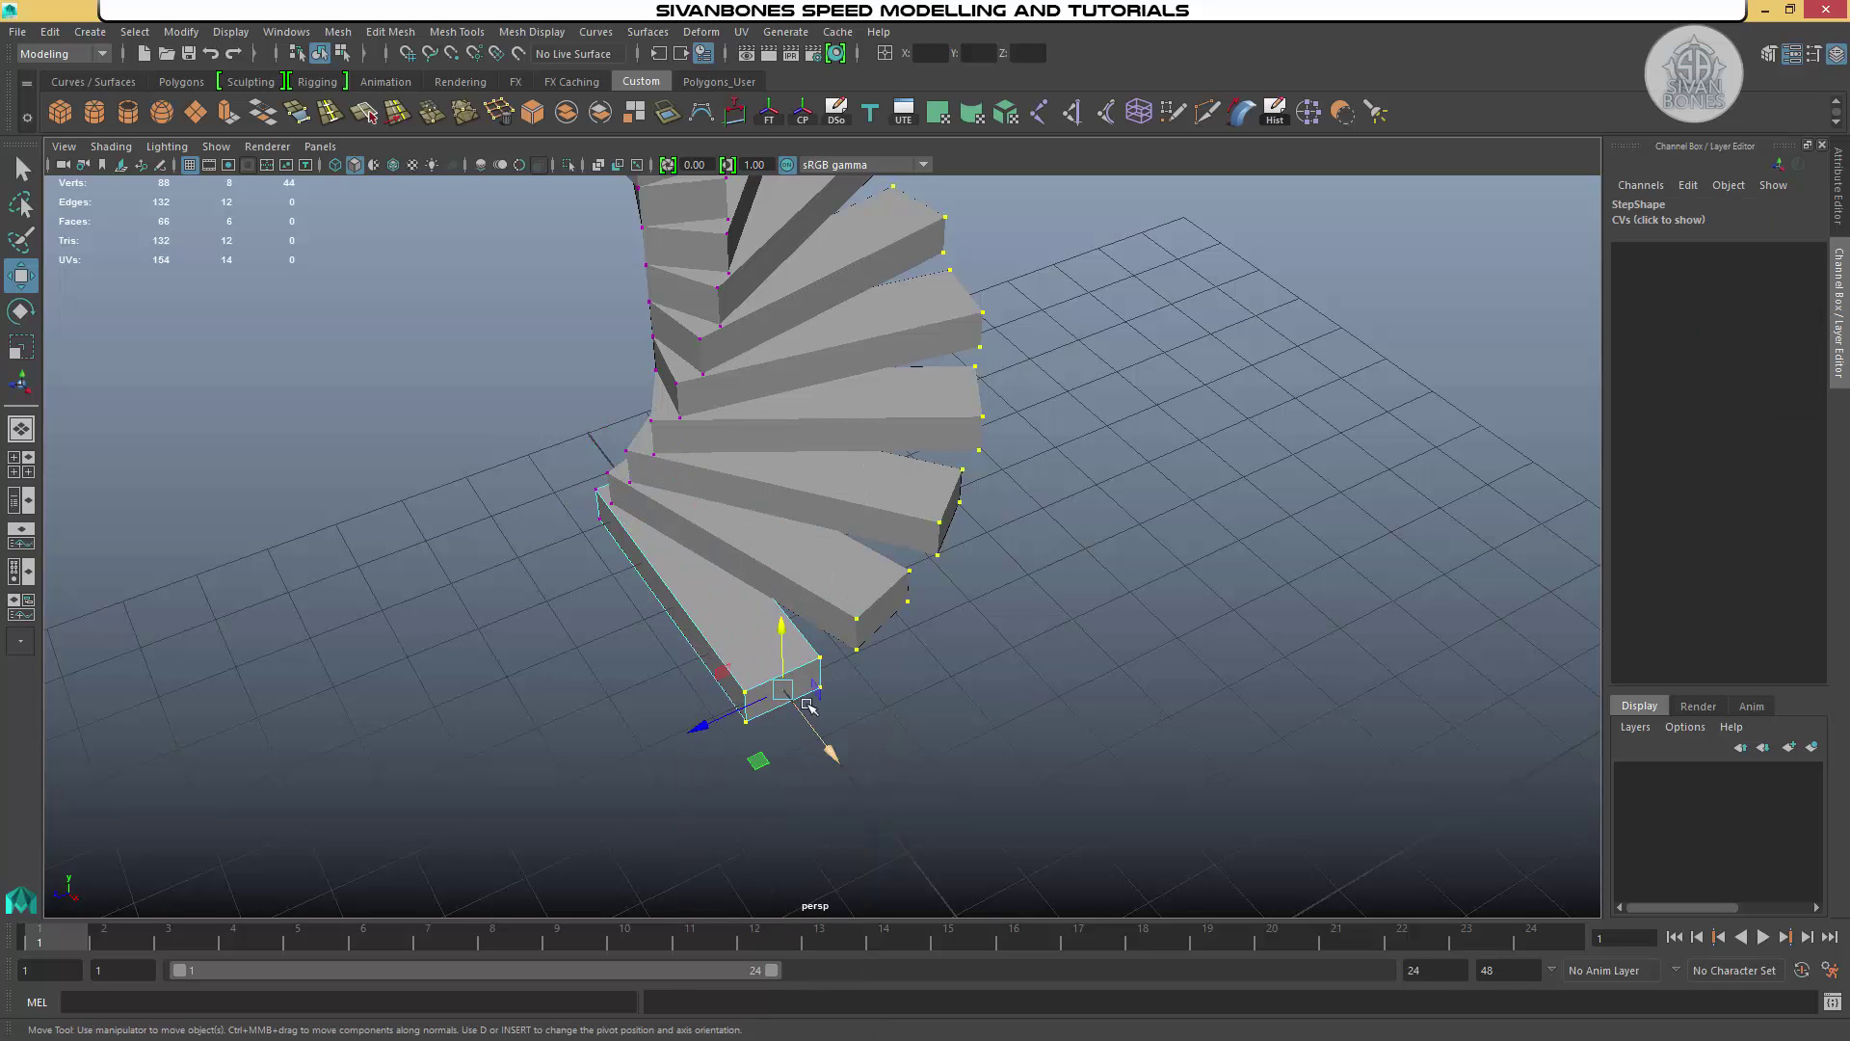
alt+drag(949, 461, 719, 601)
alt+drag(929, 673, 691, 663)
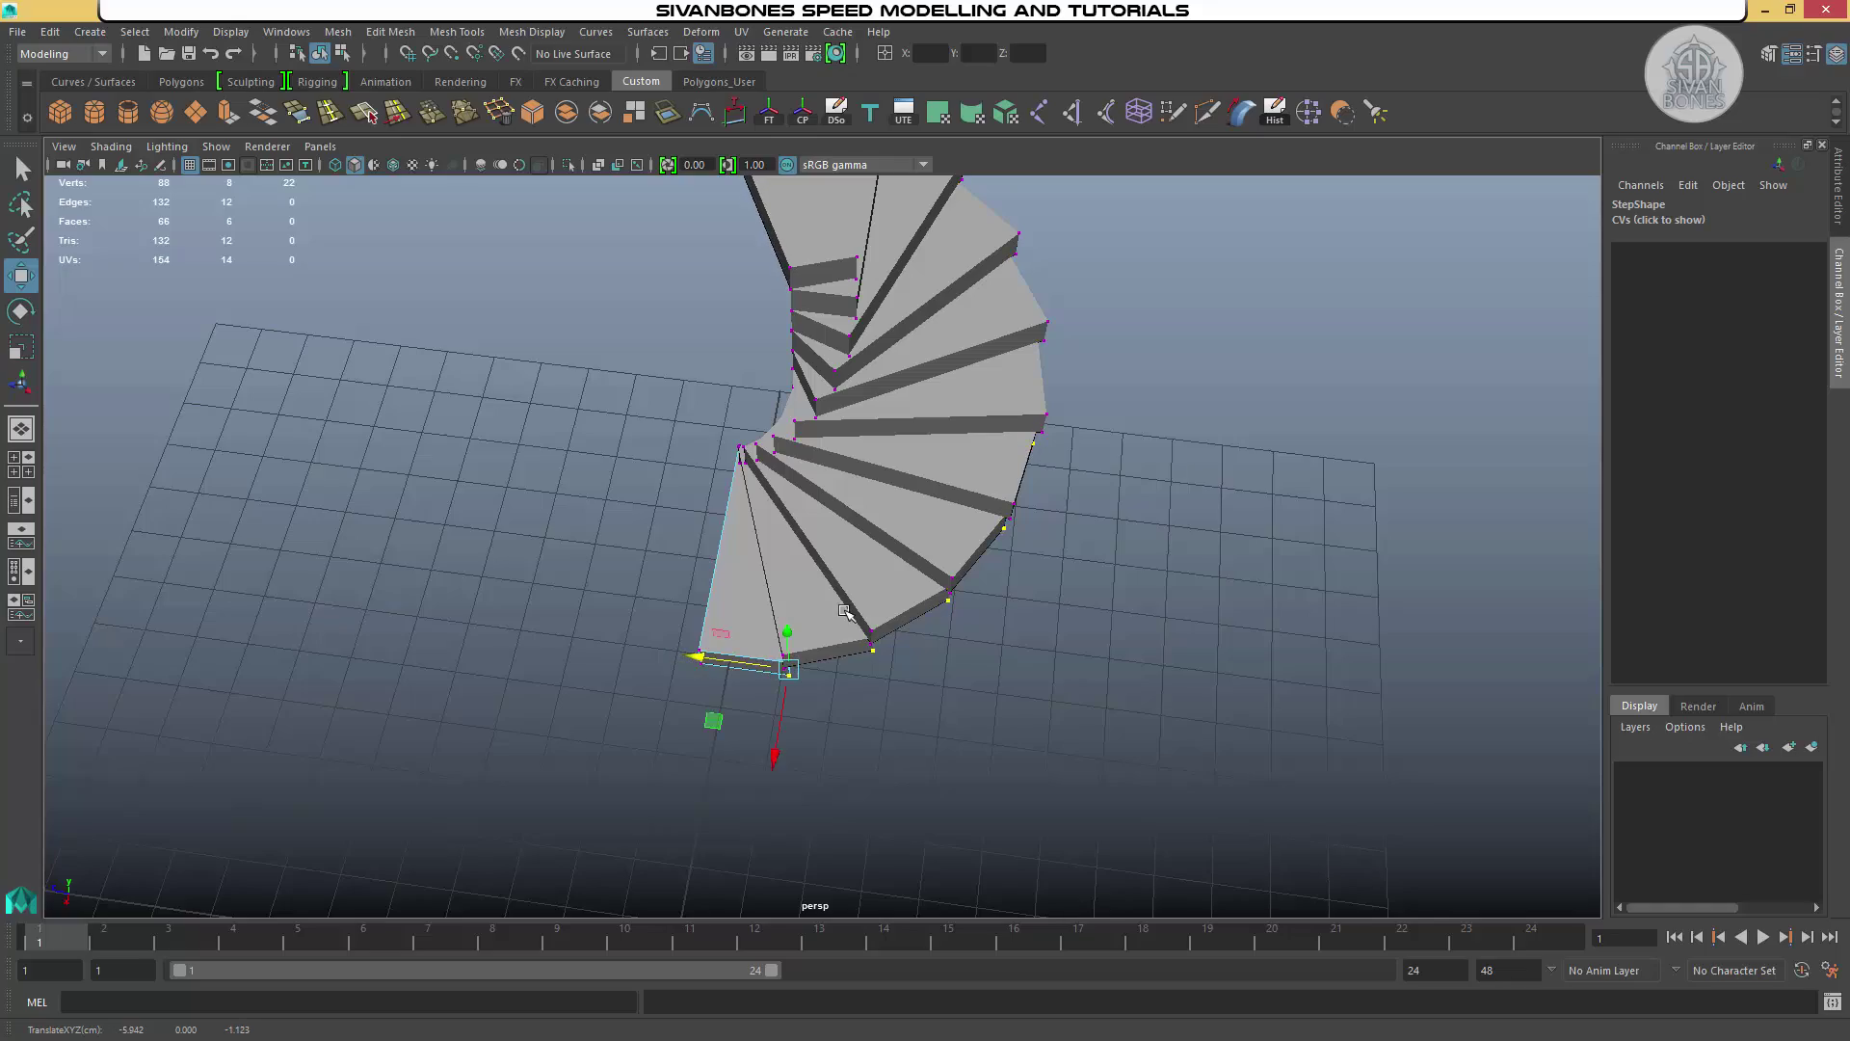
alt+drag(844, 611, 1157, 569)
right_drag(1002, 466, 1097, 437)
alt+drag(1222, 541, 701, 692)
alt+drag(872, 641, 1047, 577)
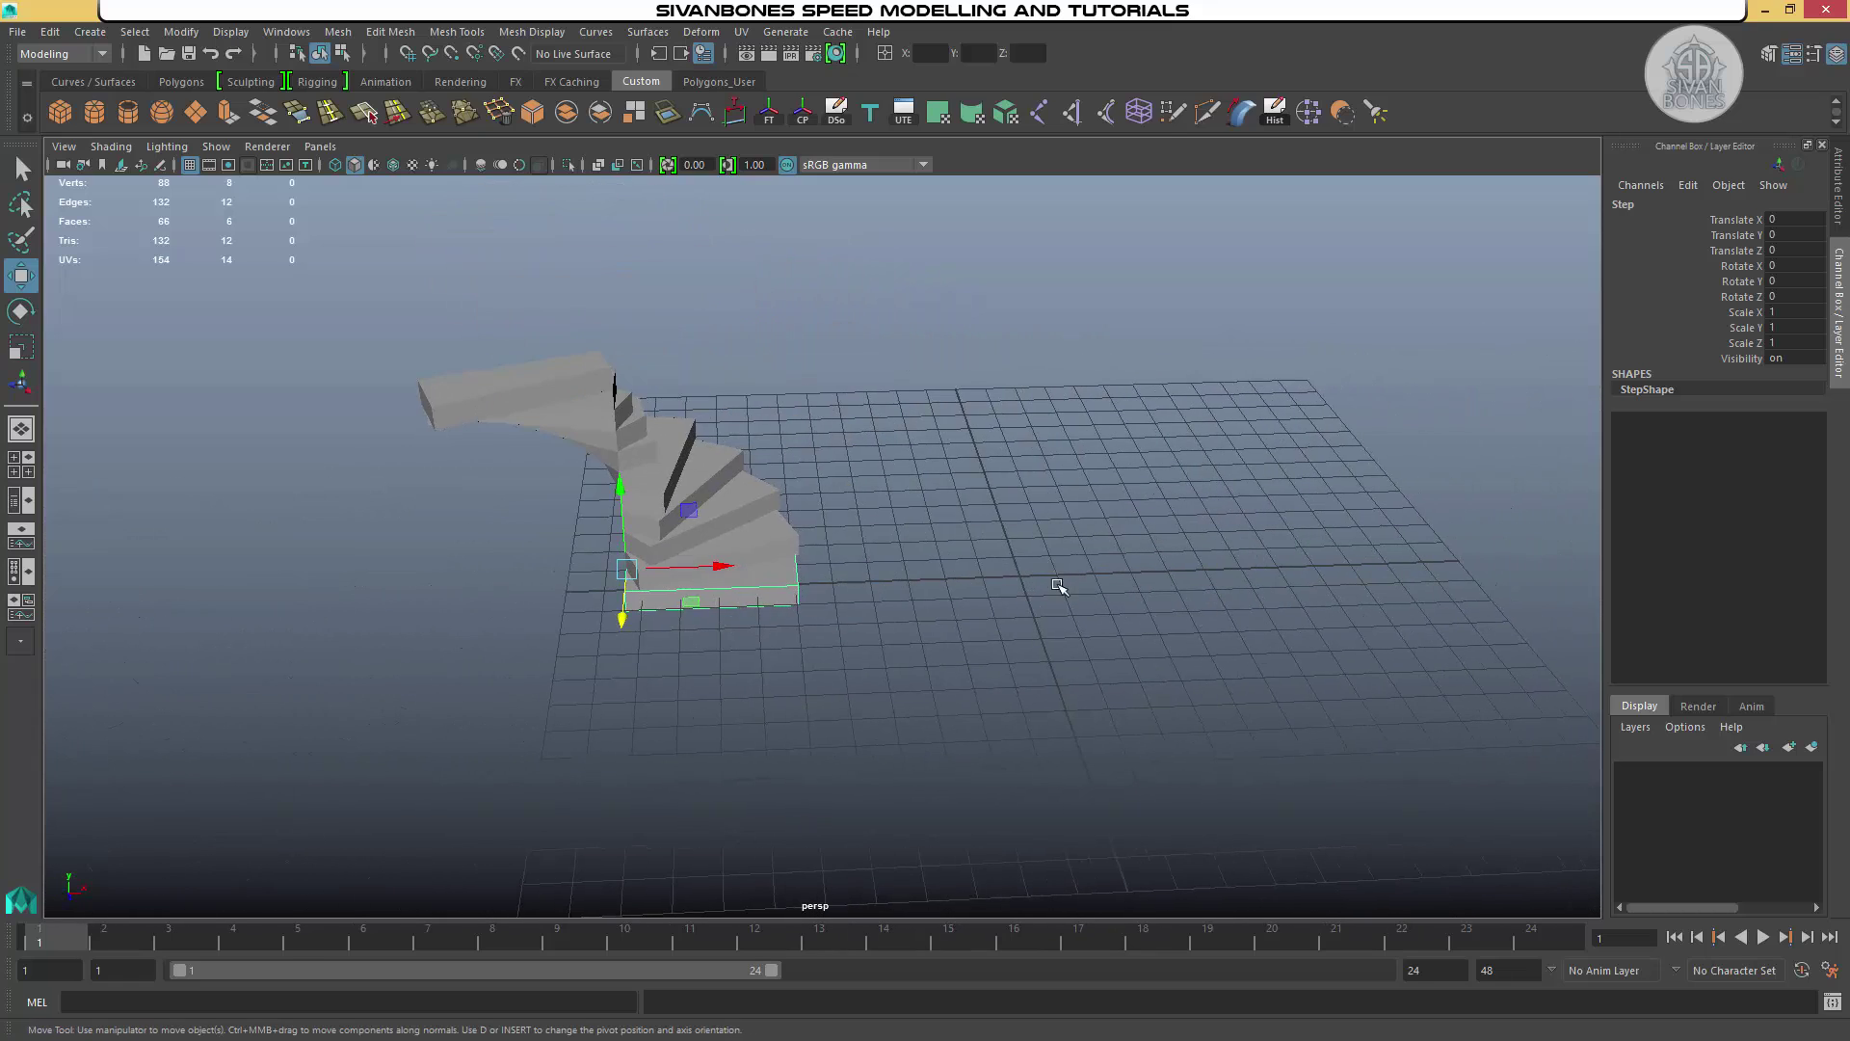
Examine the transform values of the duplicated steps one at a time, from Step1 through Step10
click(15, 500)
click(128, 330)
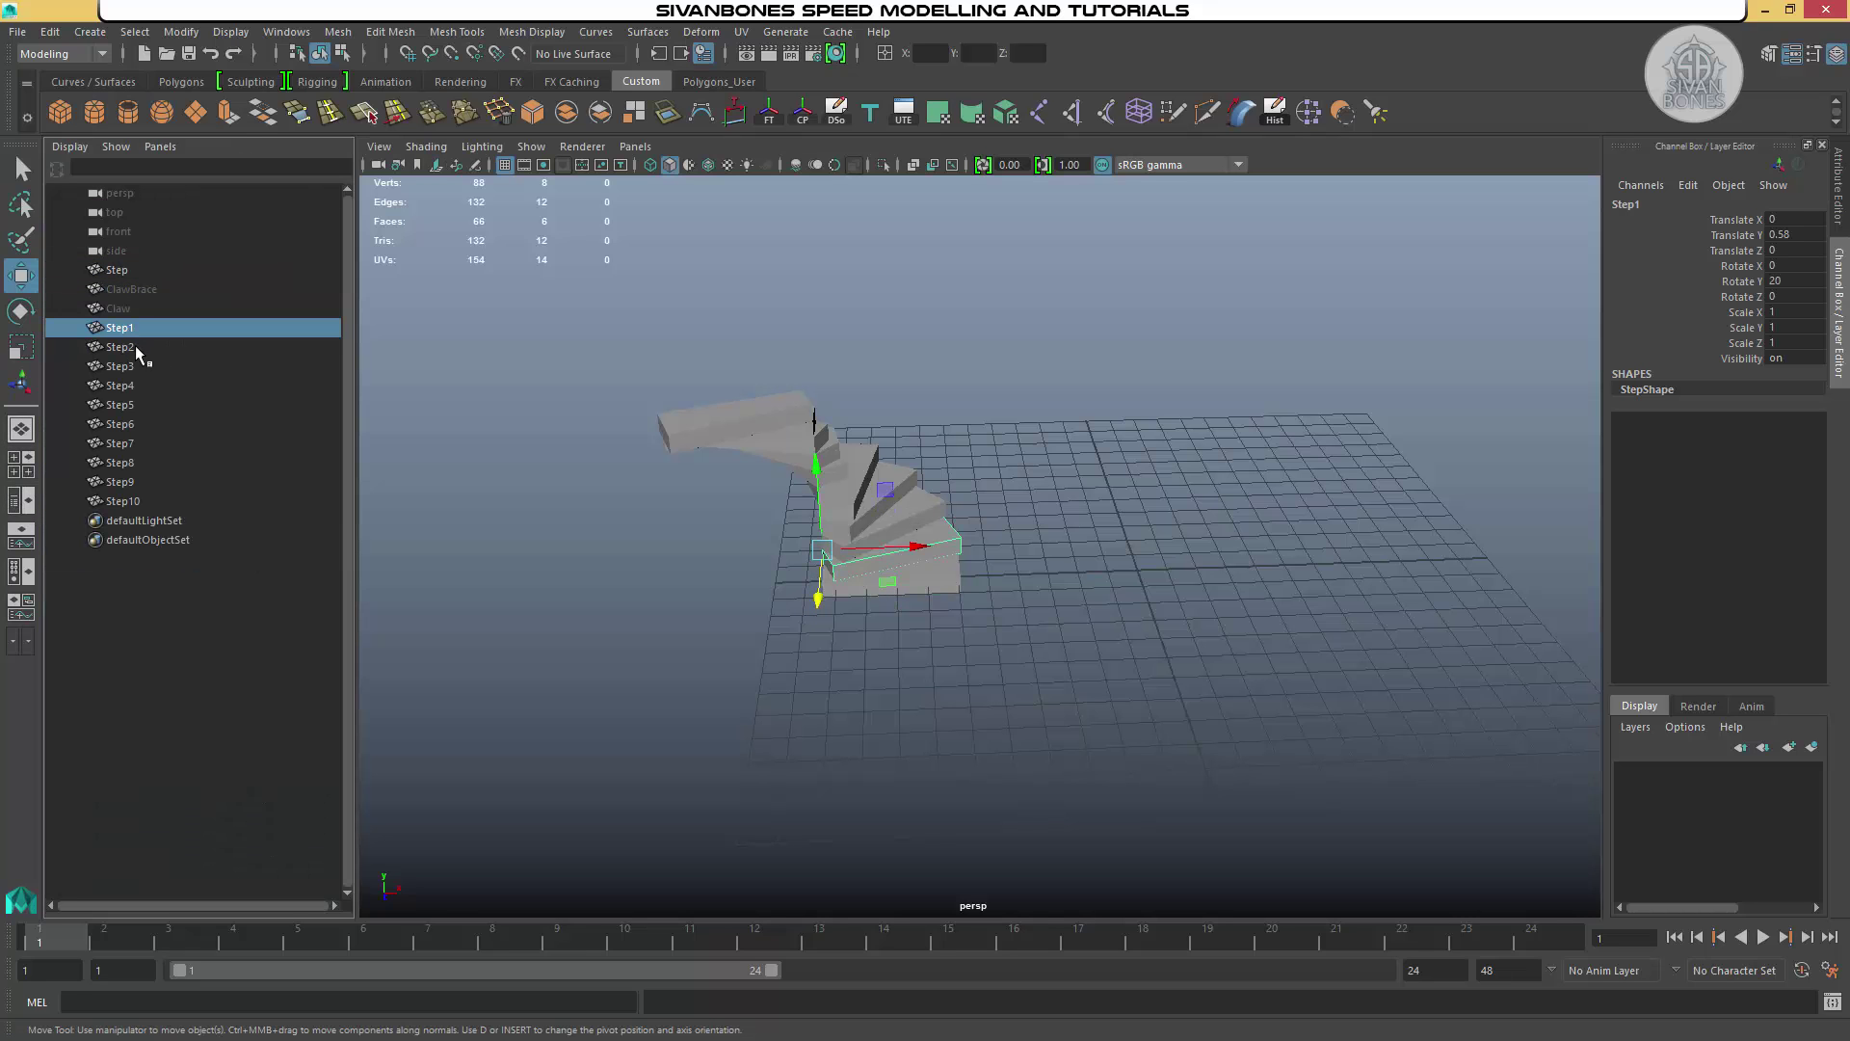
click(128, 348)
click(127, 366)
click(126, 385)
click(126, 404)
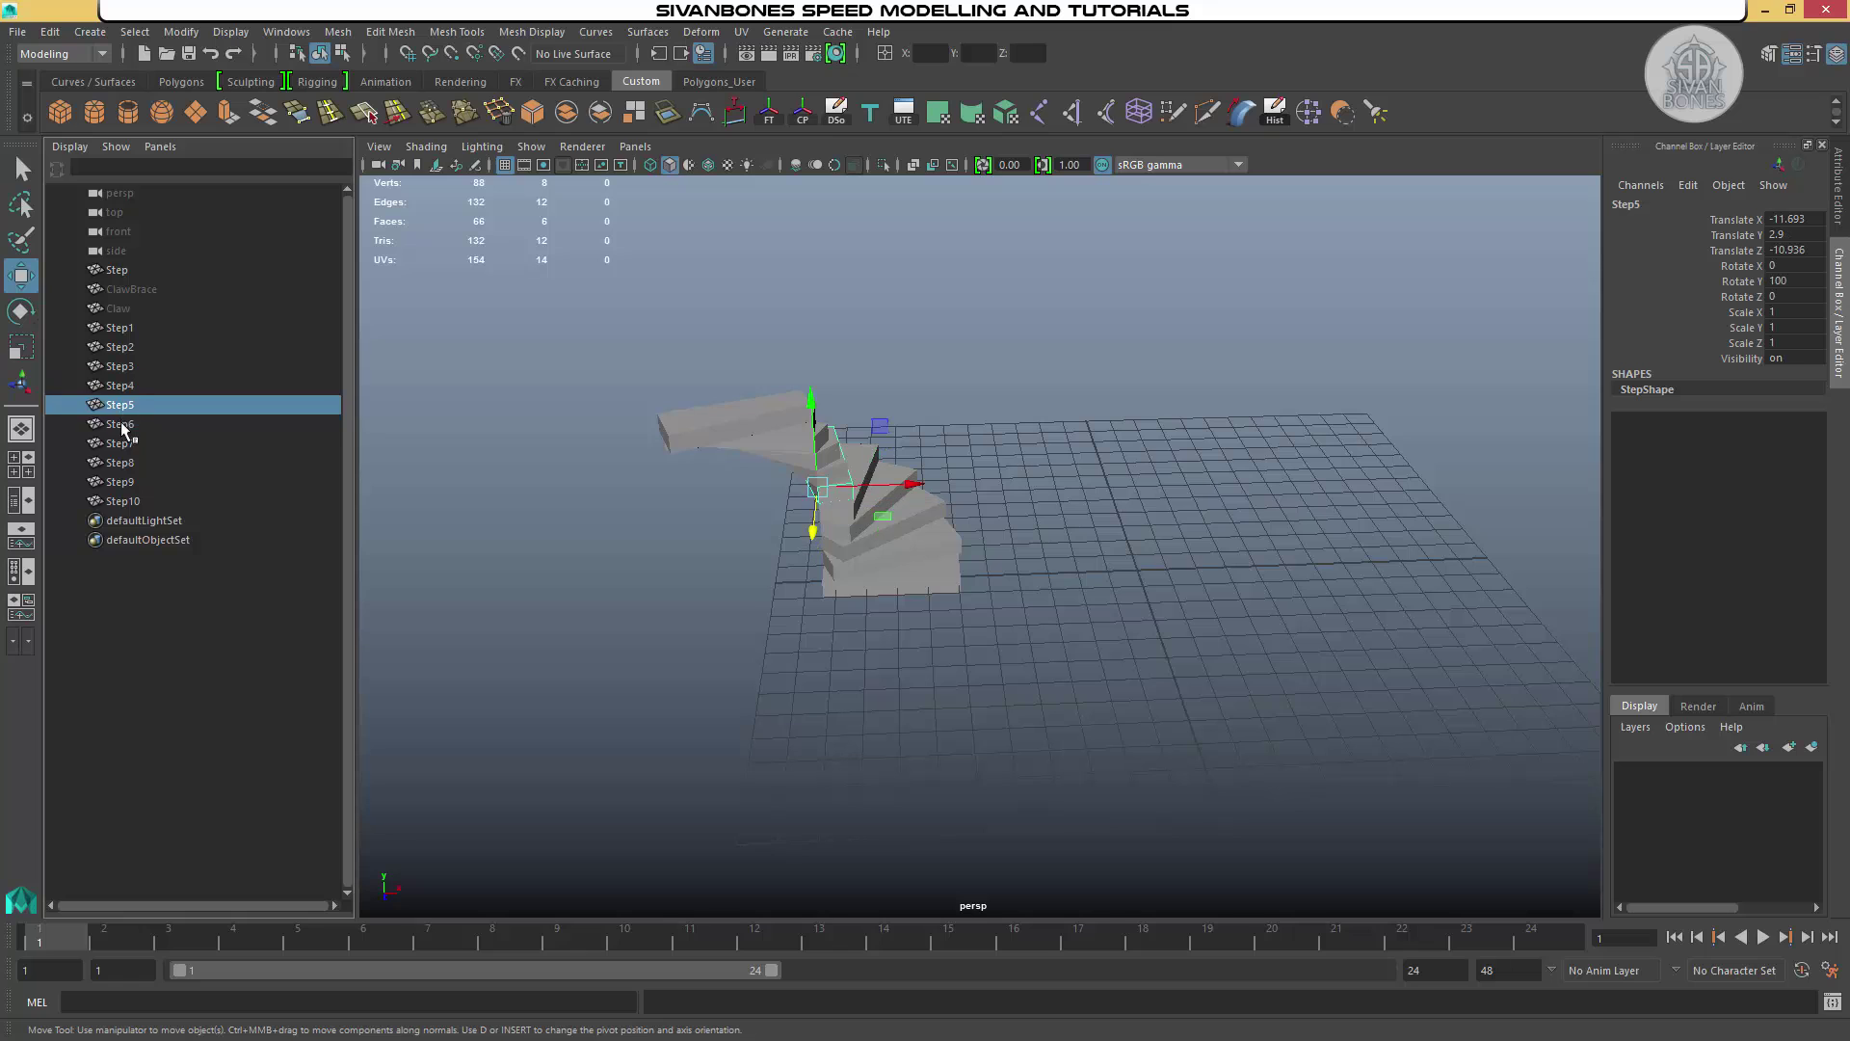
click(126, 424)
click(124, 443)
click(122, 464)
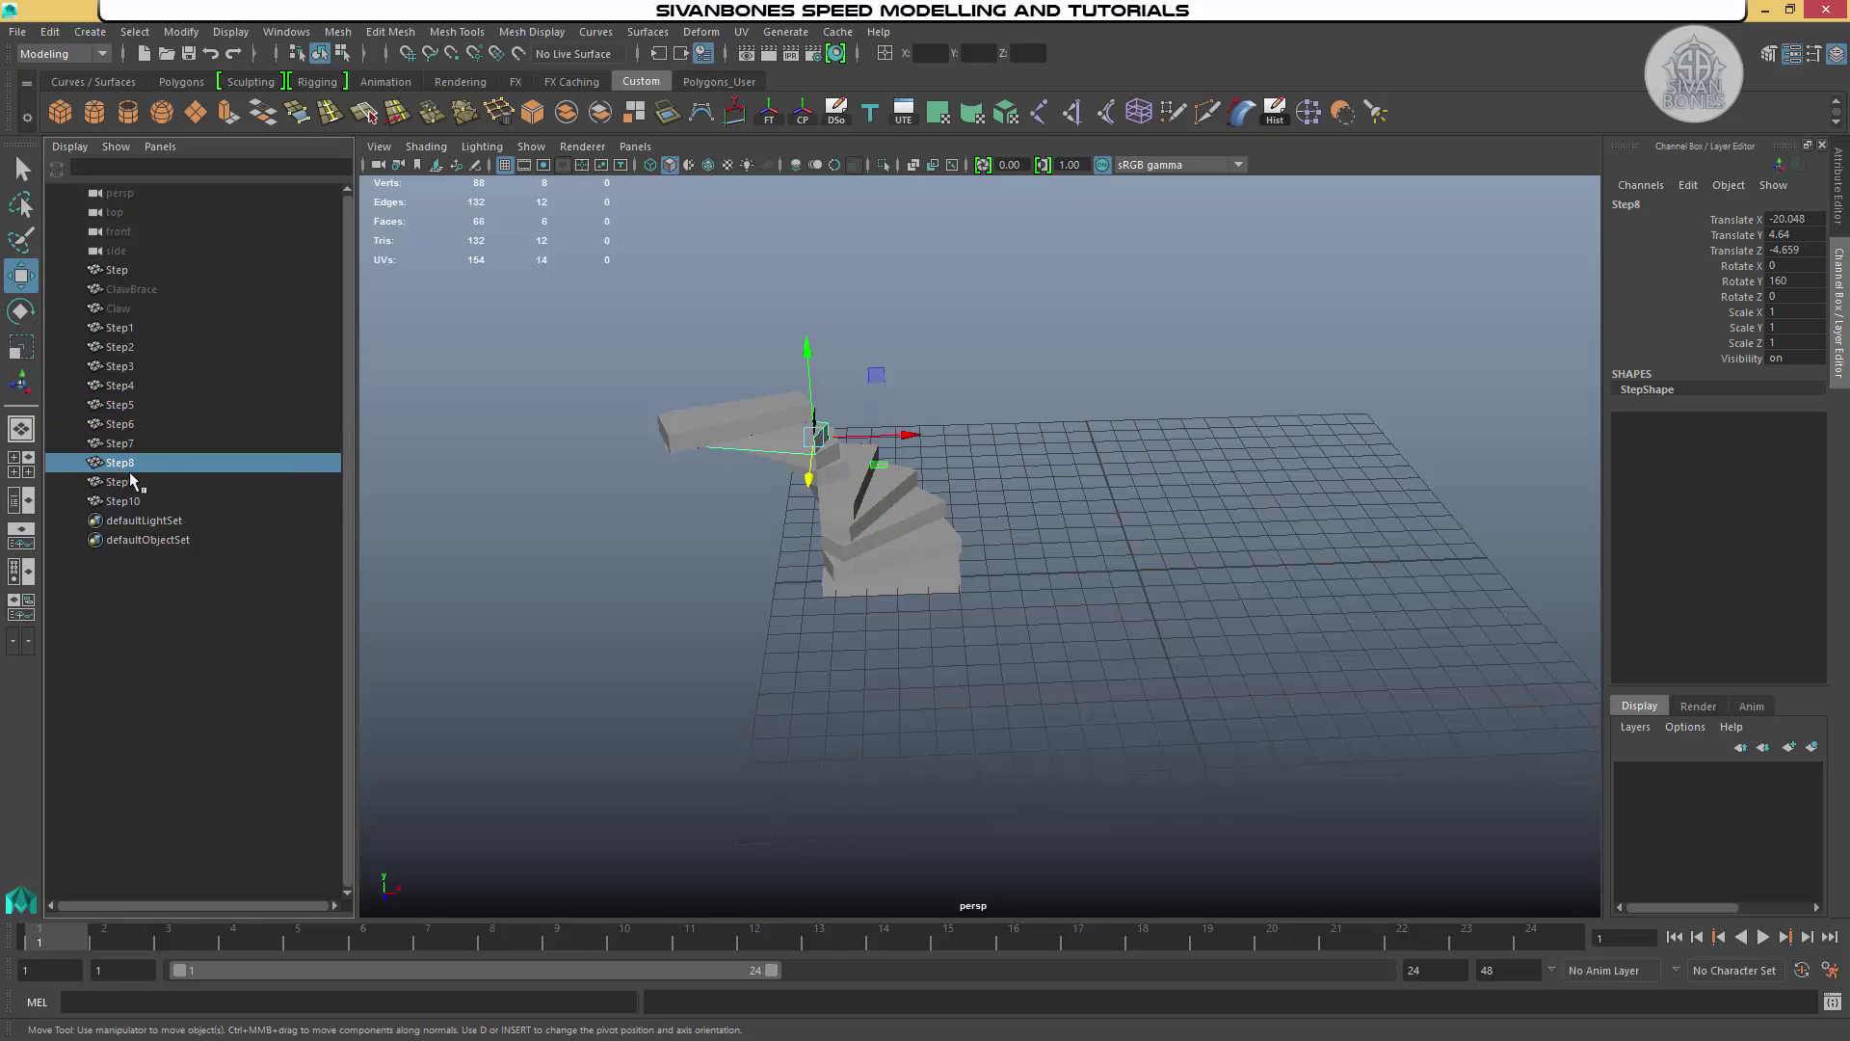
click(120, 482)
click(123, 501)
alt+middle_drag(1020, 482, 1138, 493)
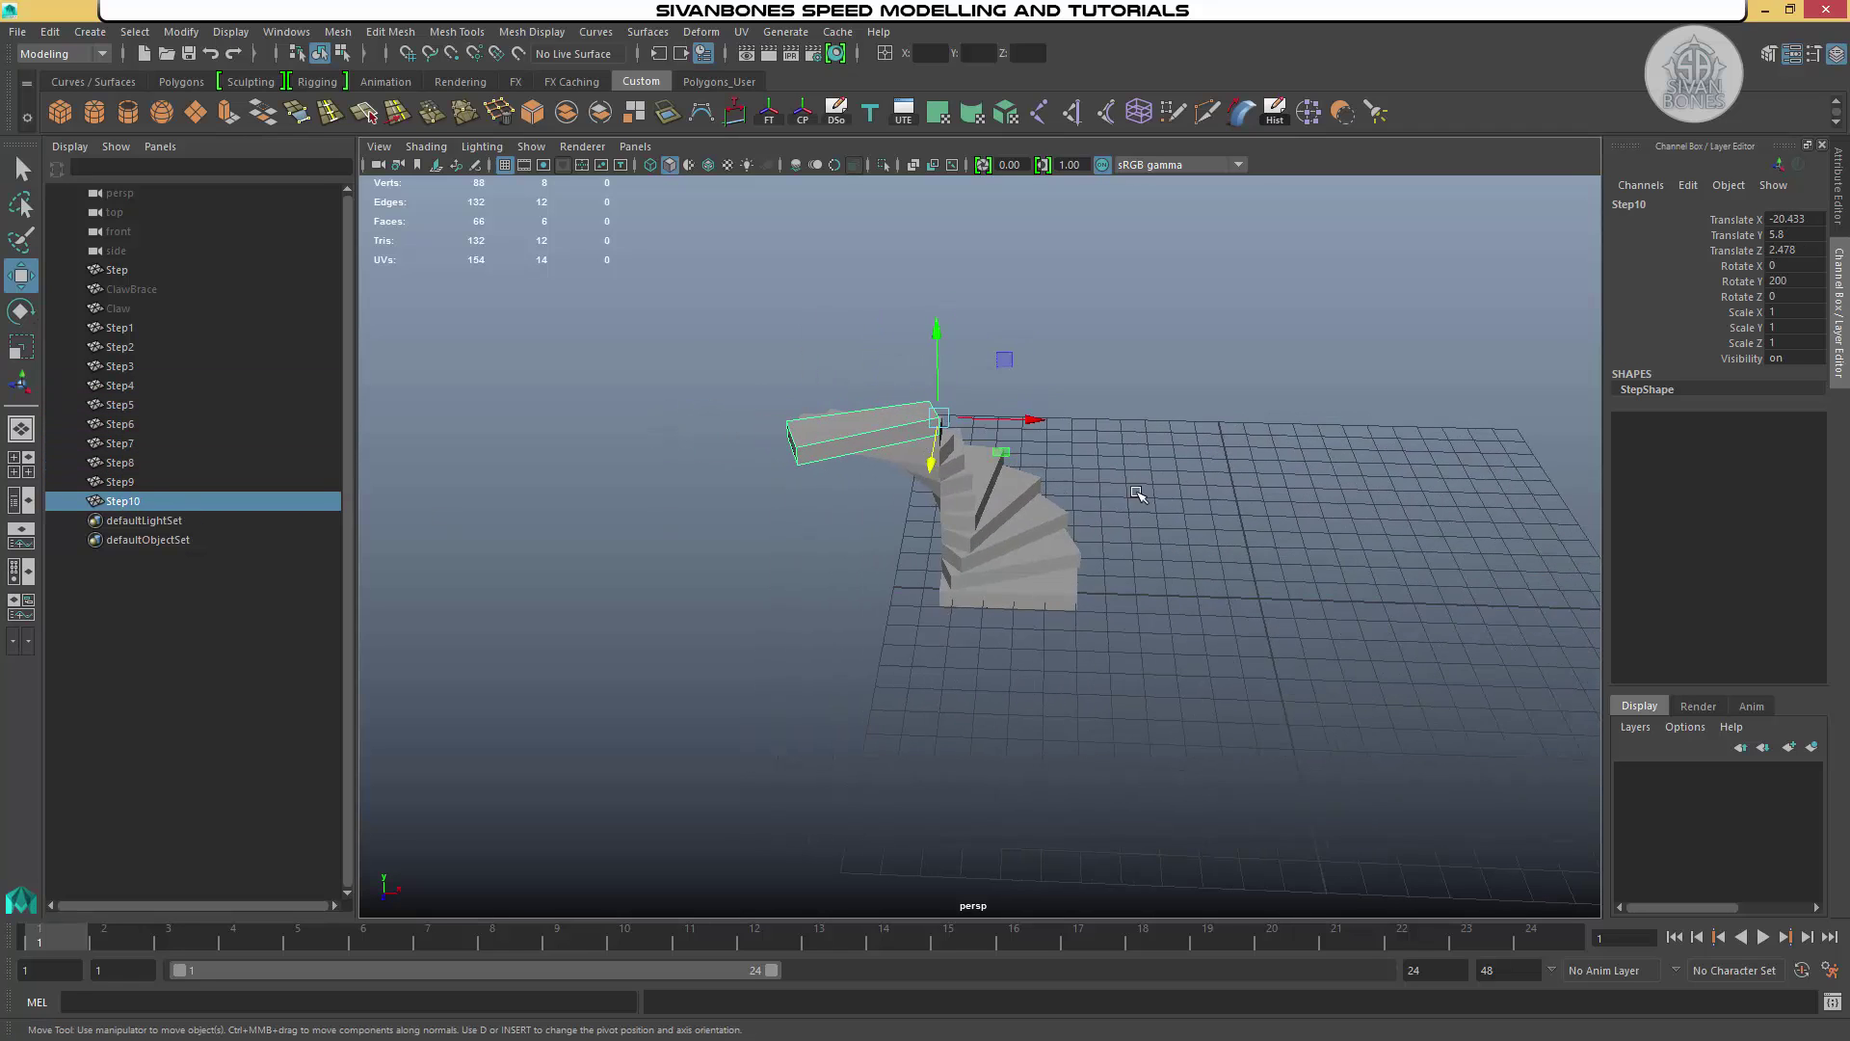
alt+middle_drag(1169, 570, 408, 585)
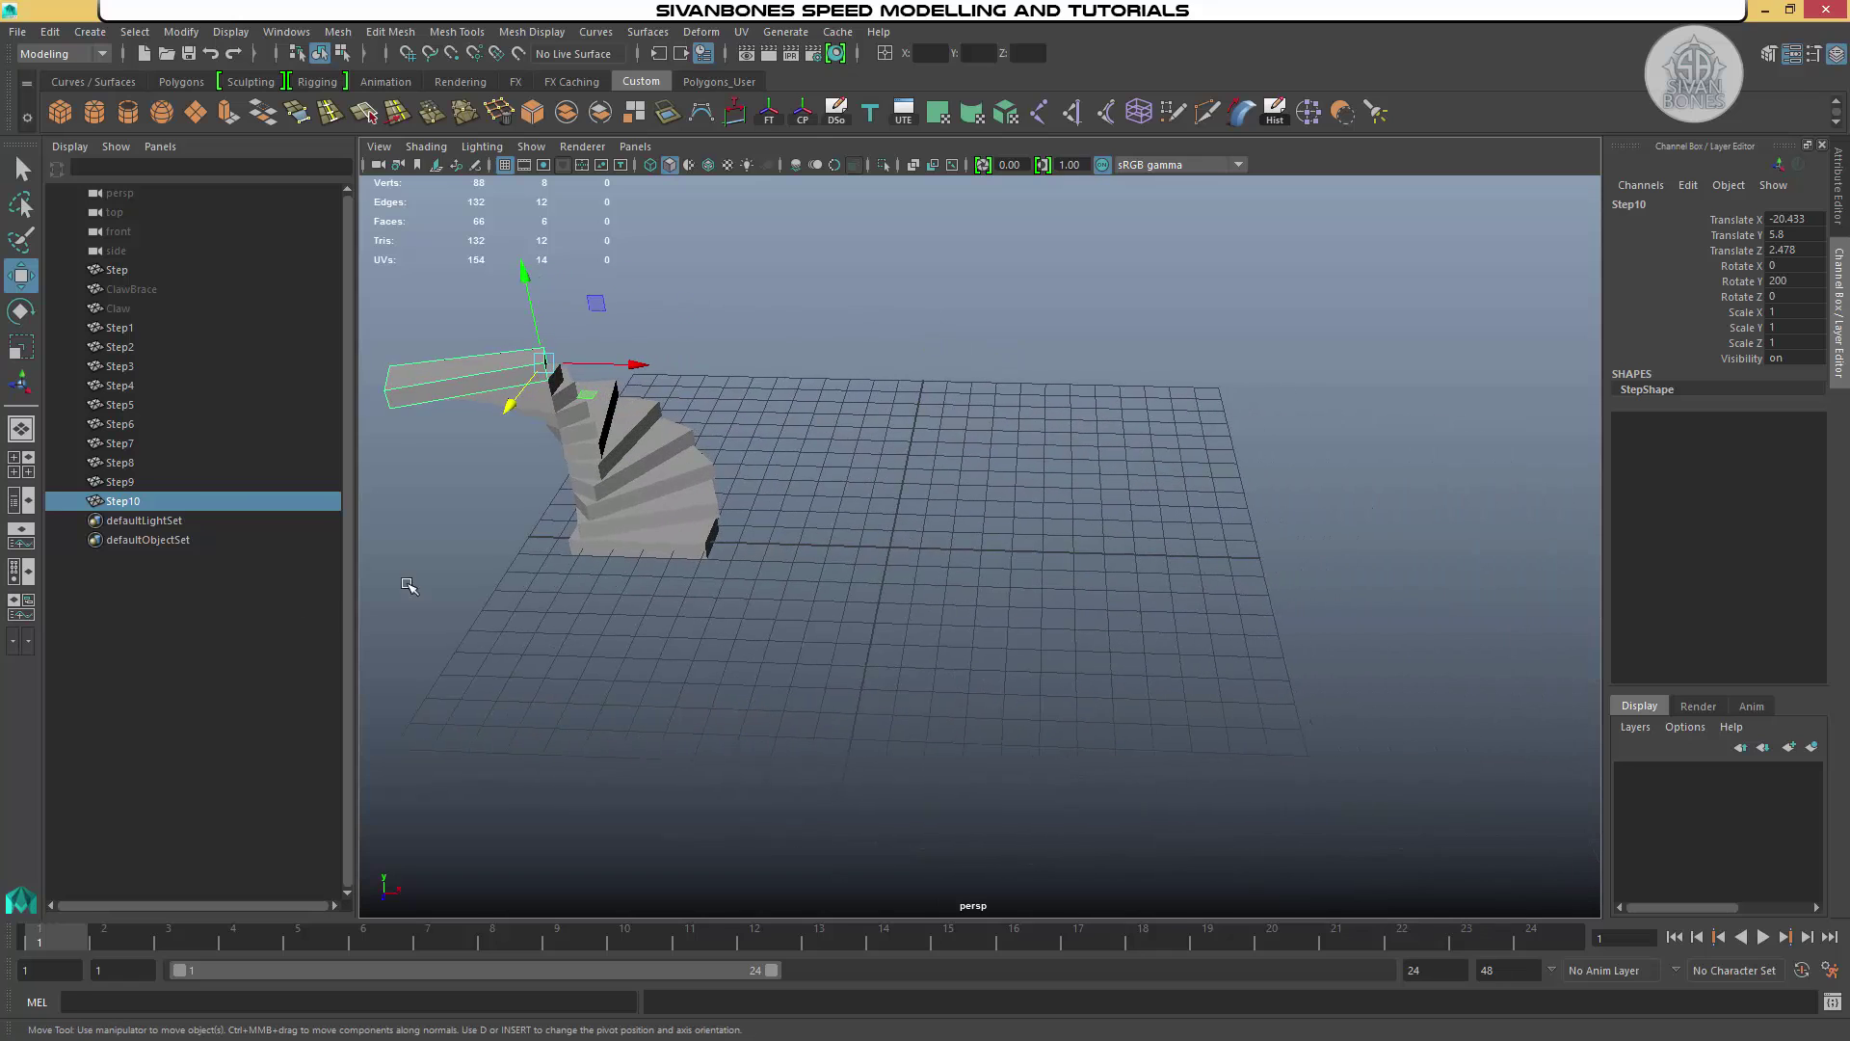
click(22, 429)
click(21, 465)
key(space)
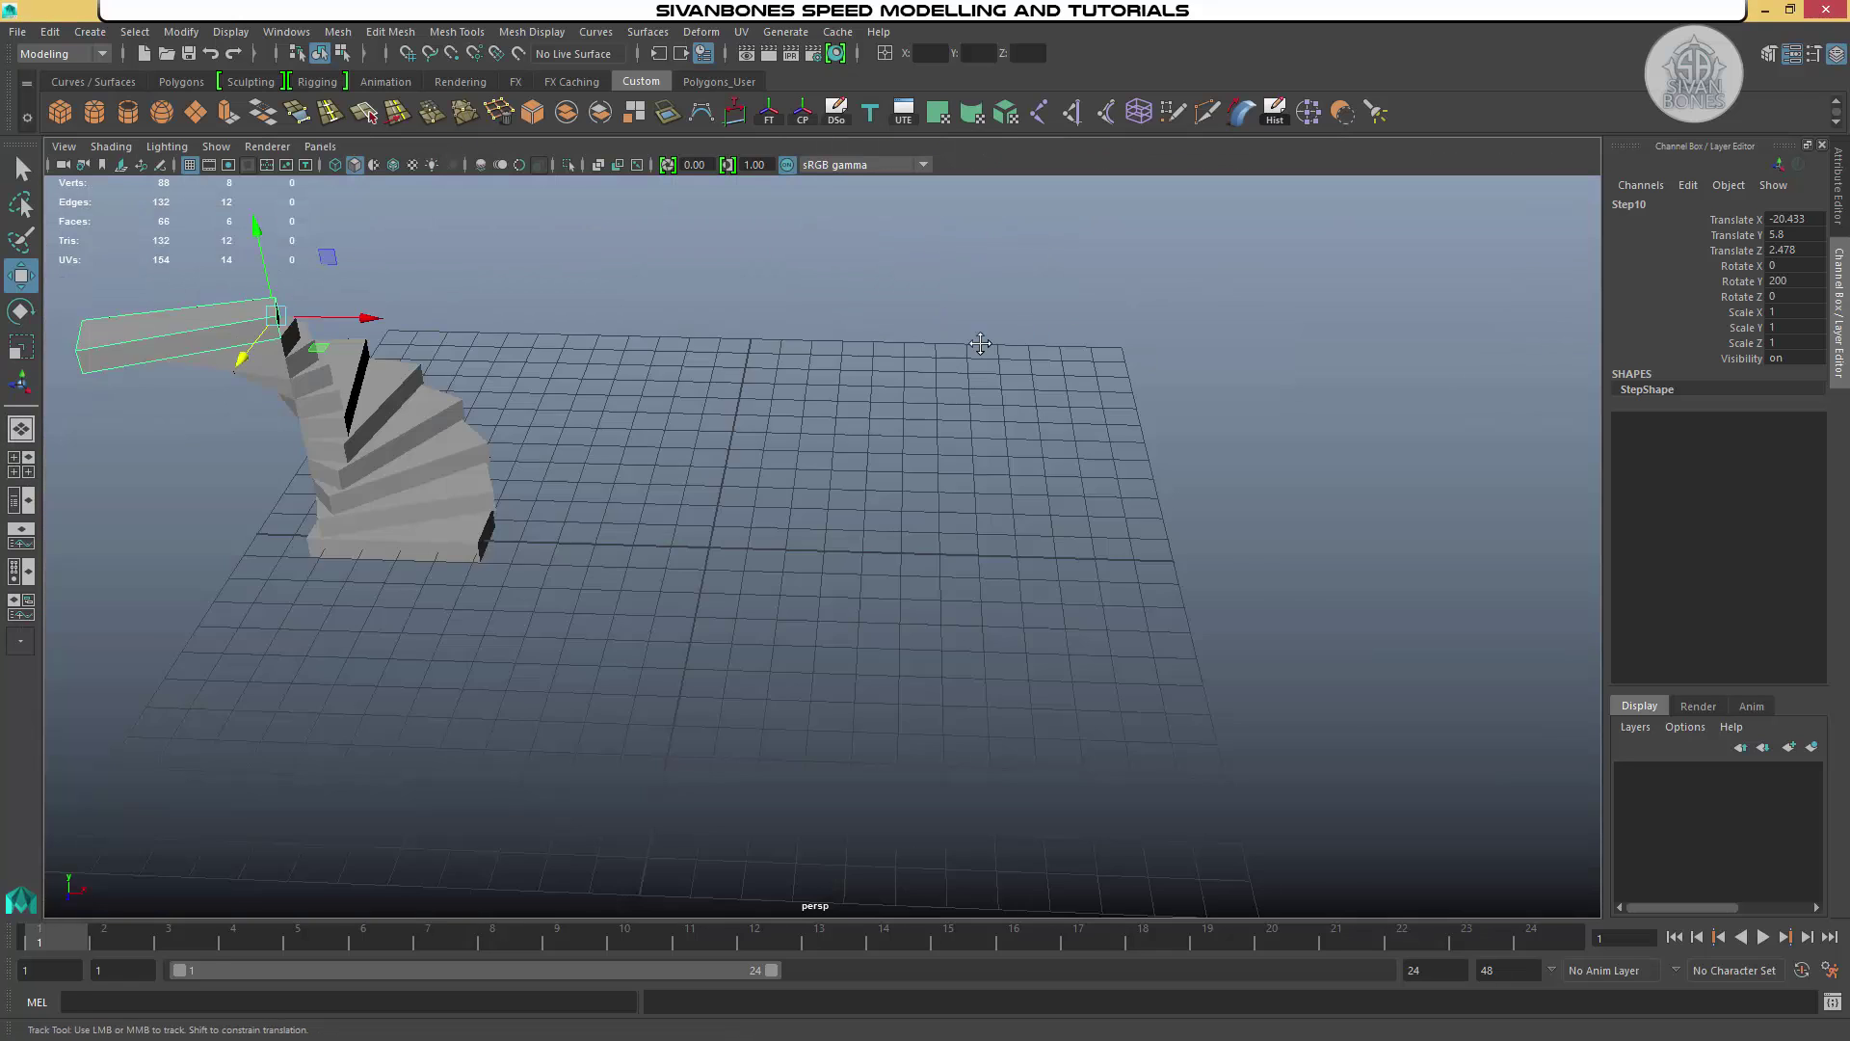
Clear the staircase selection and unhide the ClawBrace and Claw objects
alt+middle_drag(980, 343, 1095, 384)
click(917, 479)
alt+middle_drag(917, 479, 883, 406)
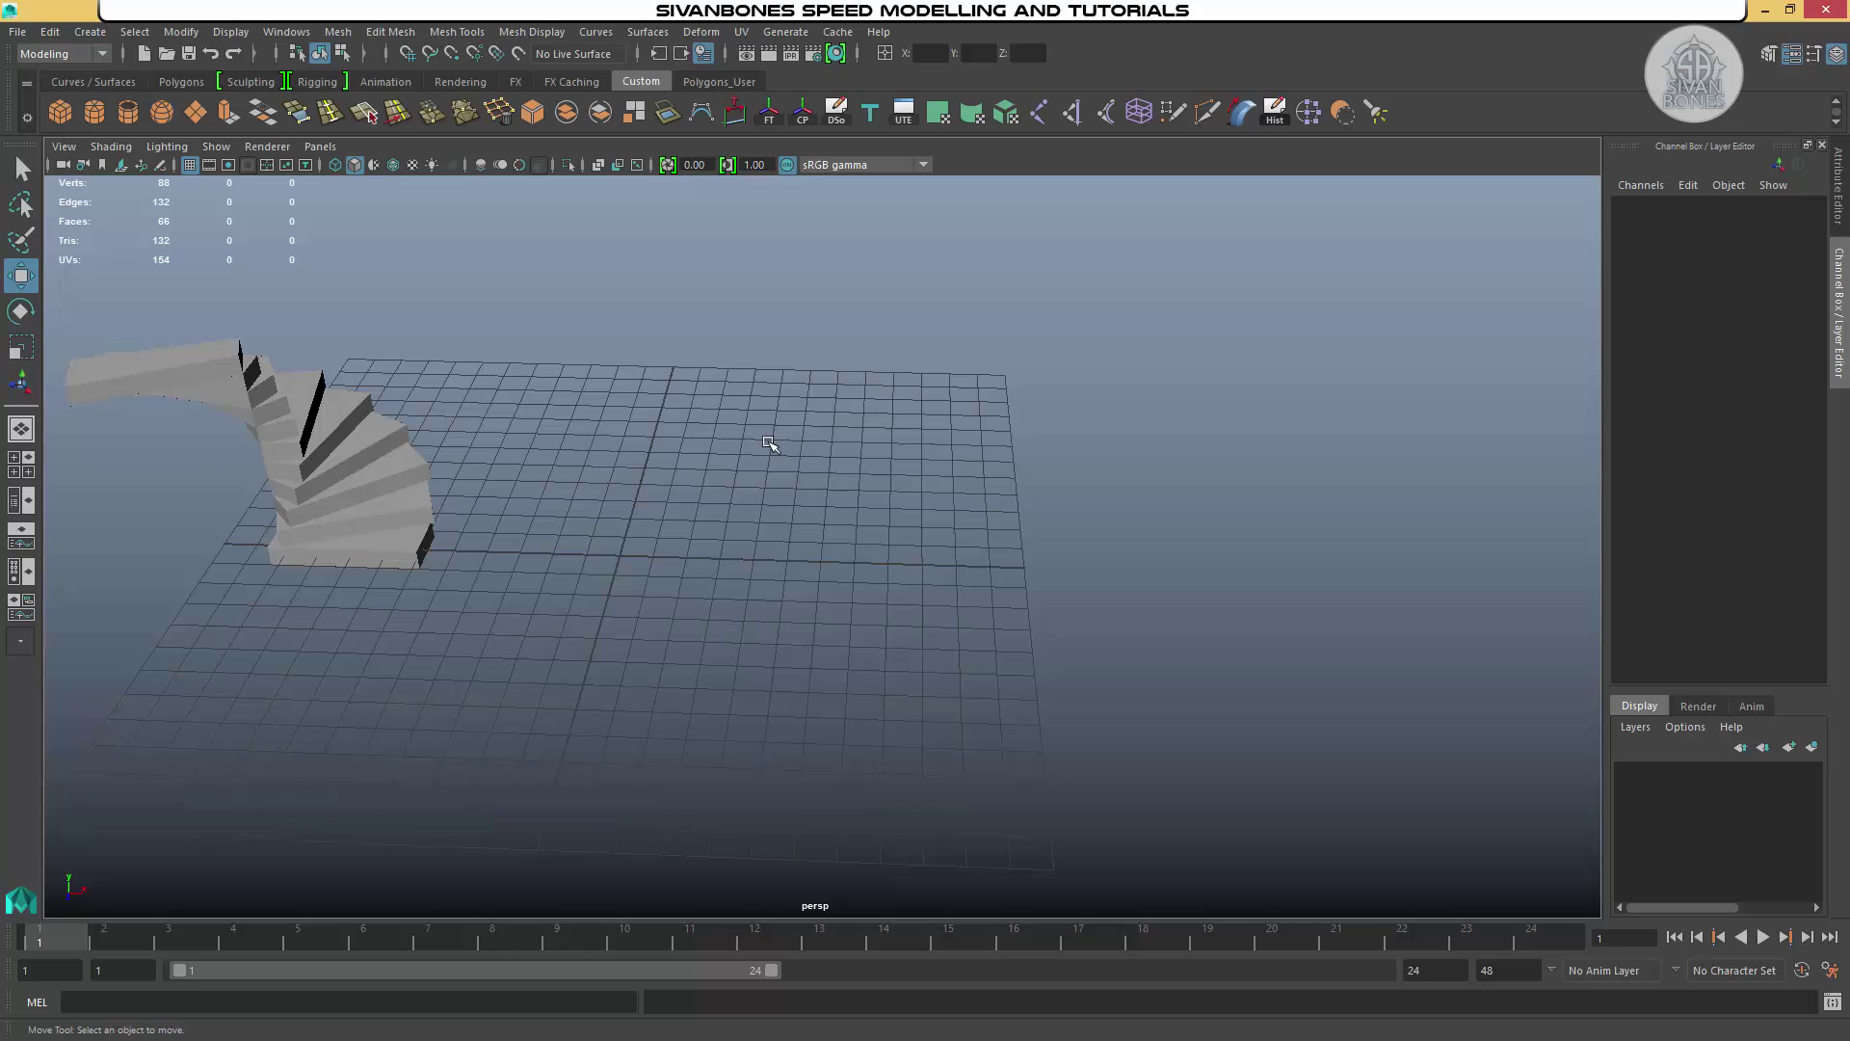
alt+middle_drag(770, 444, 574, 519)
click(21, 500)
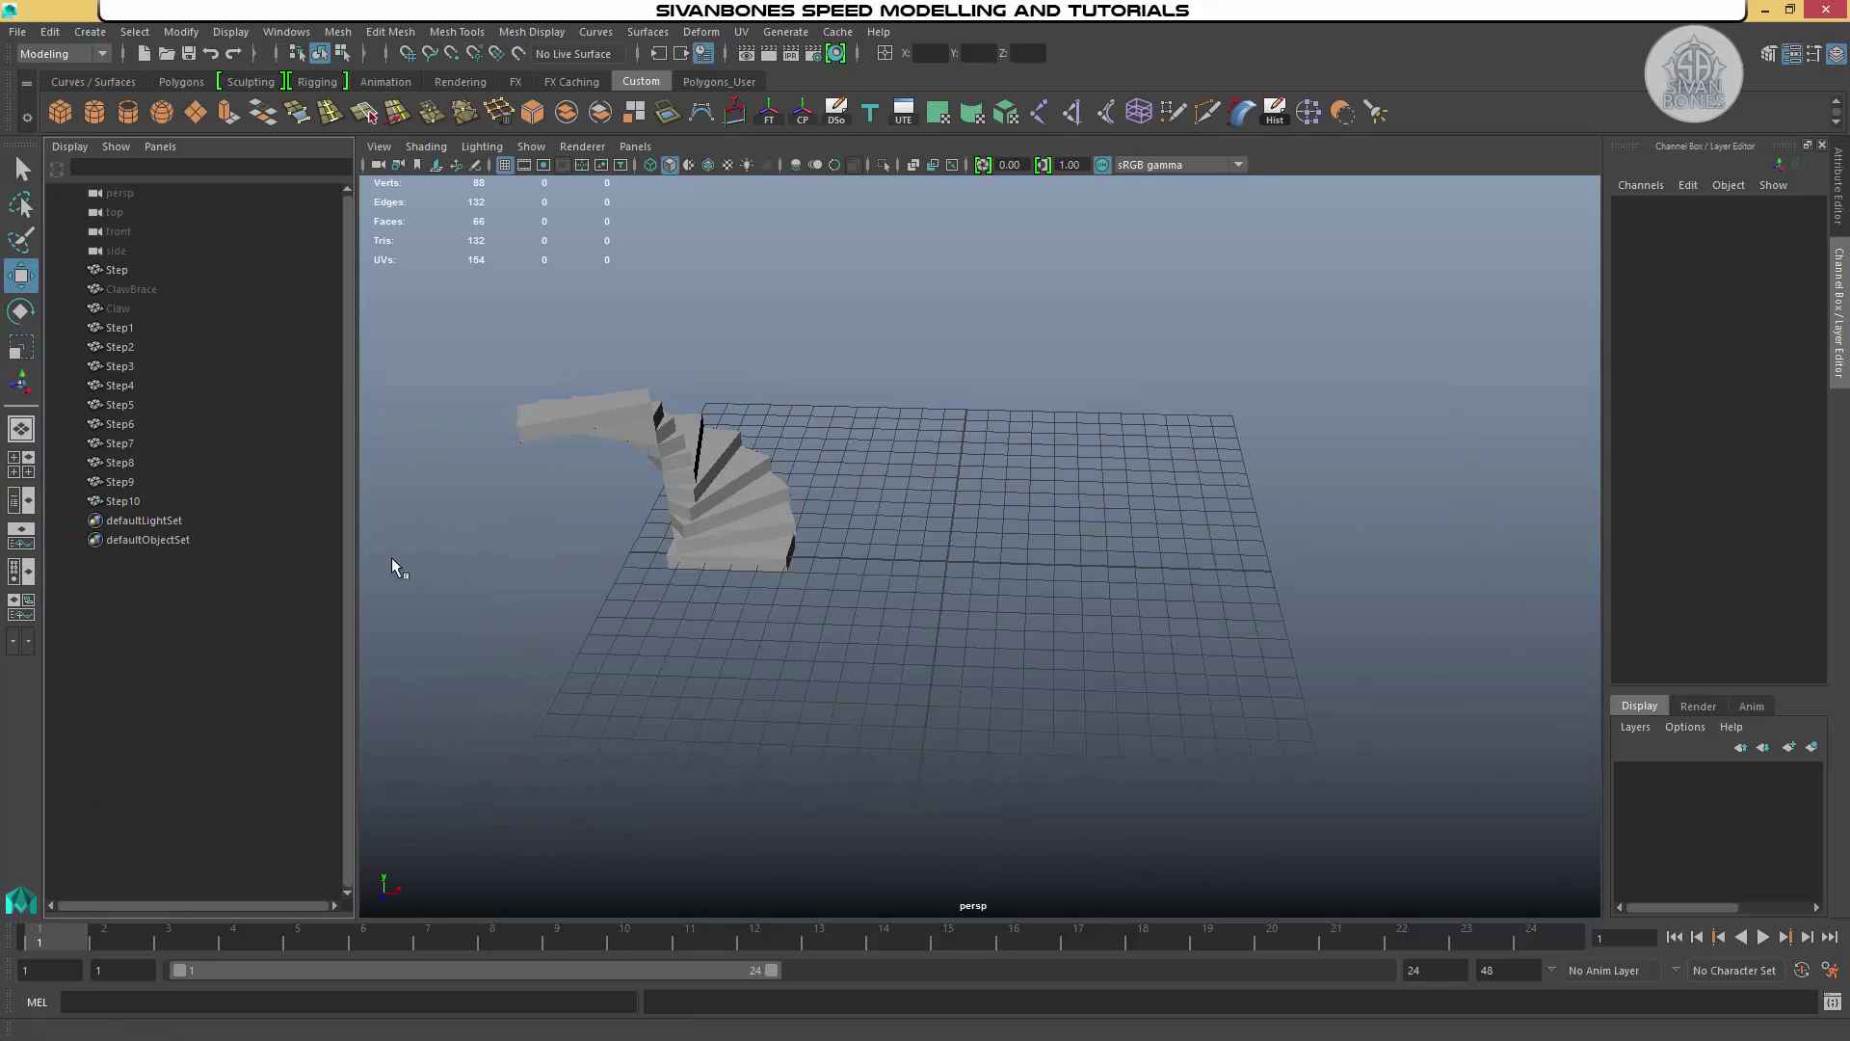
click(133, 291)
shift+click(132, 308)
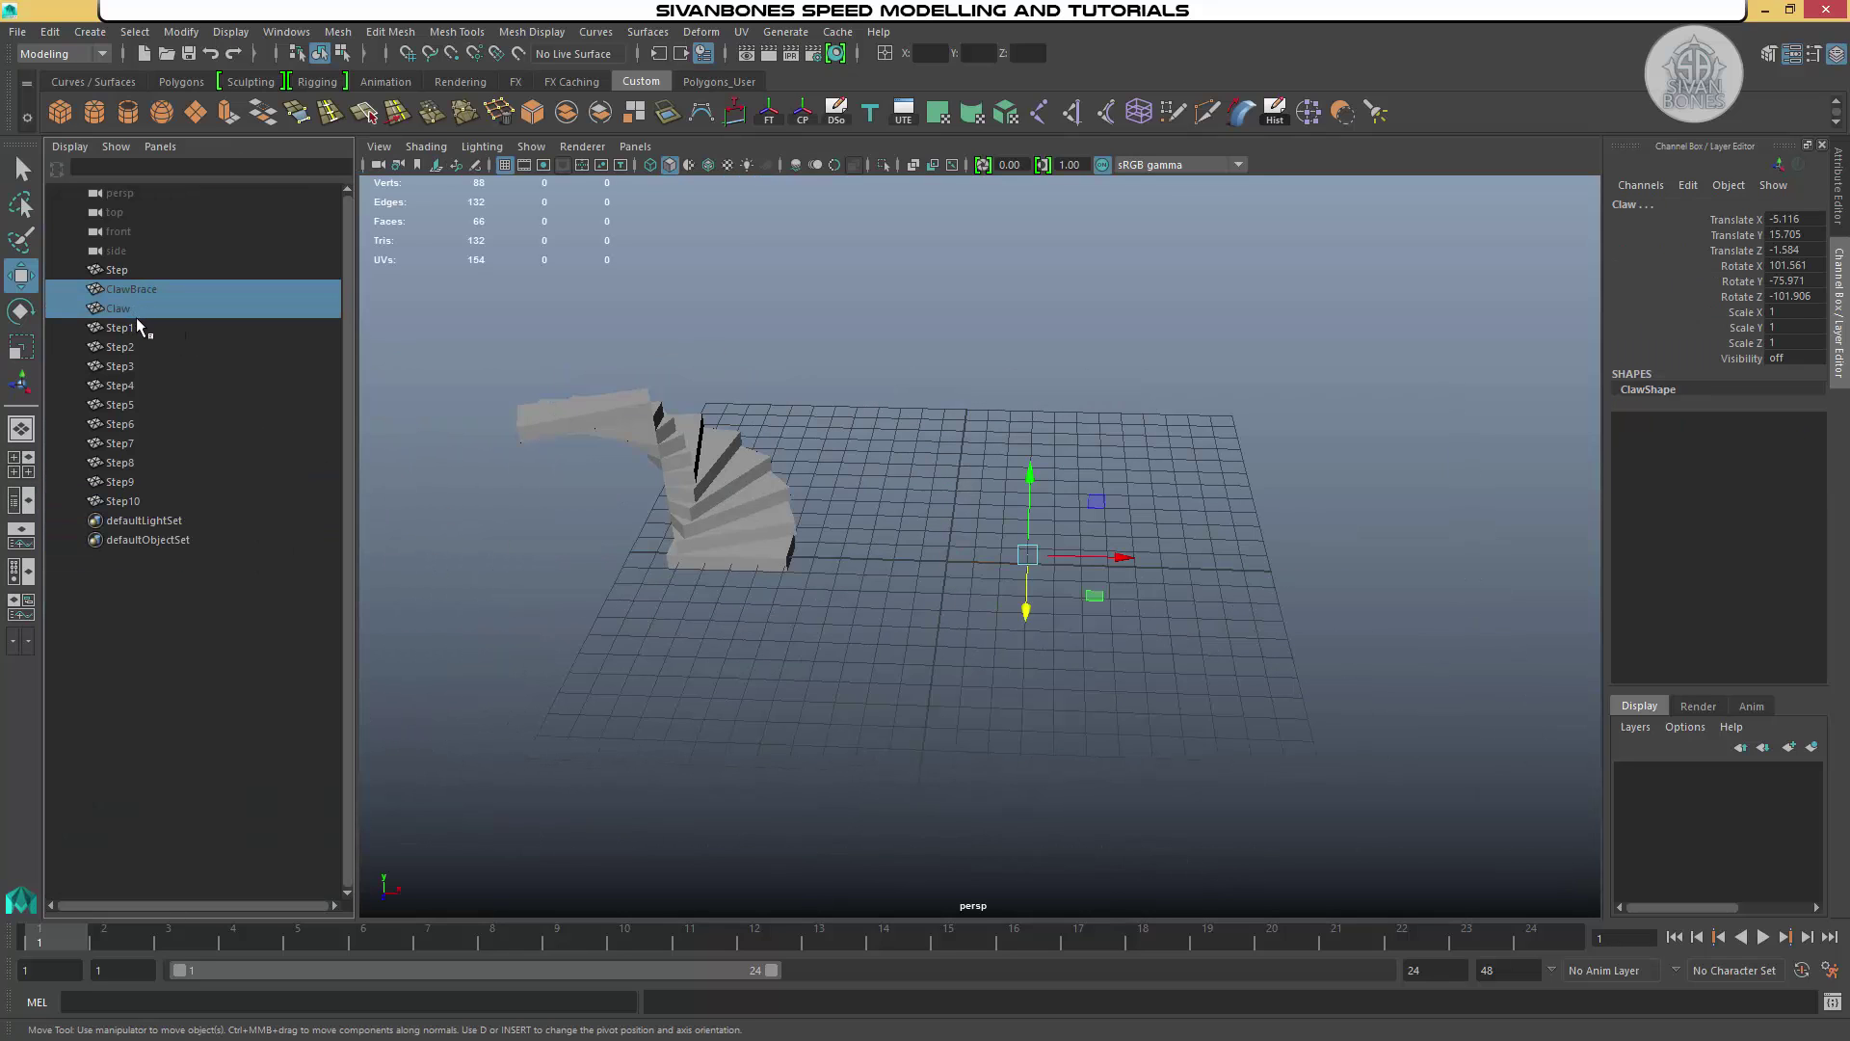
key(shift+h)
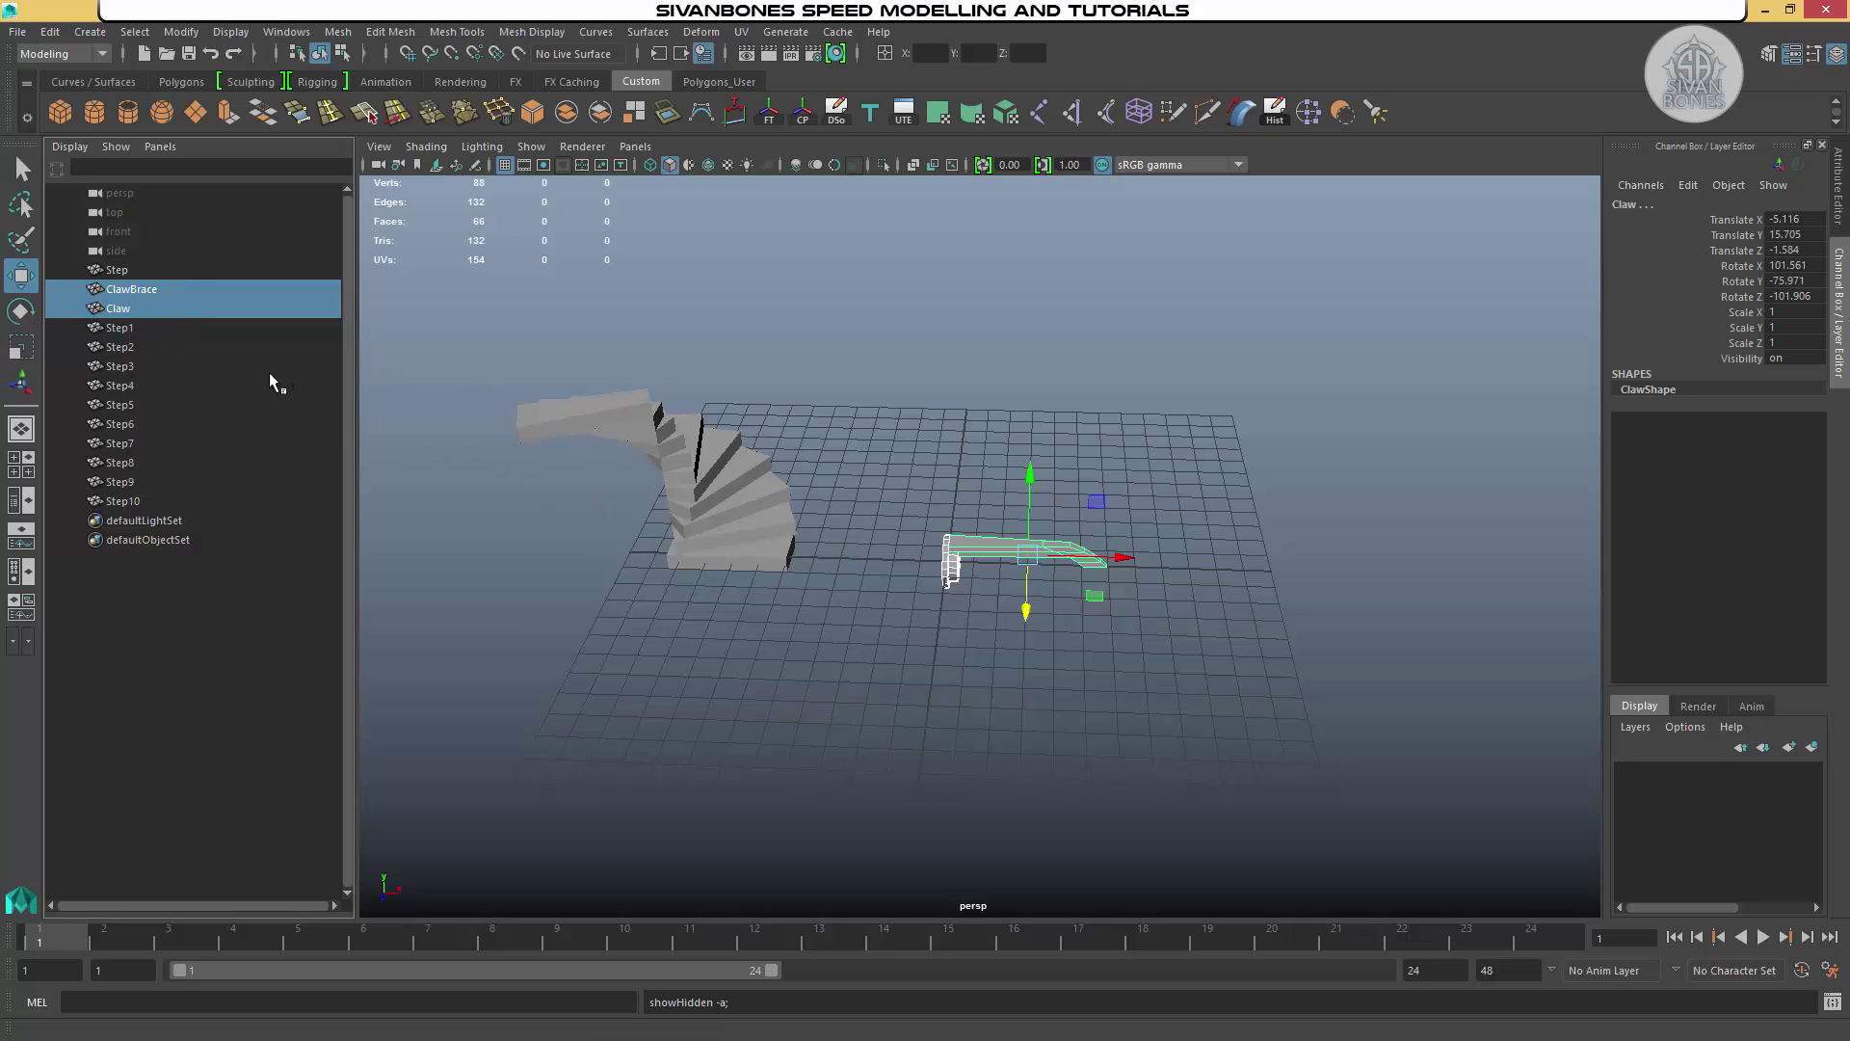
click(21, 464)
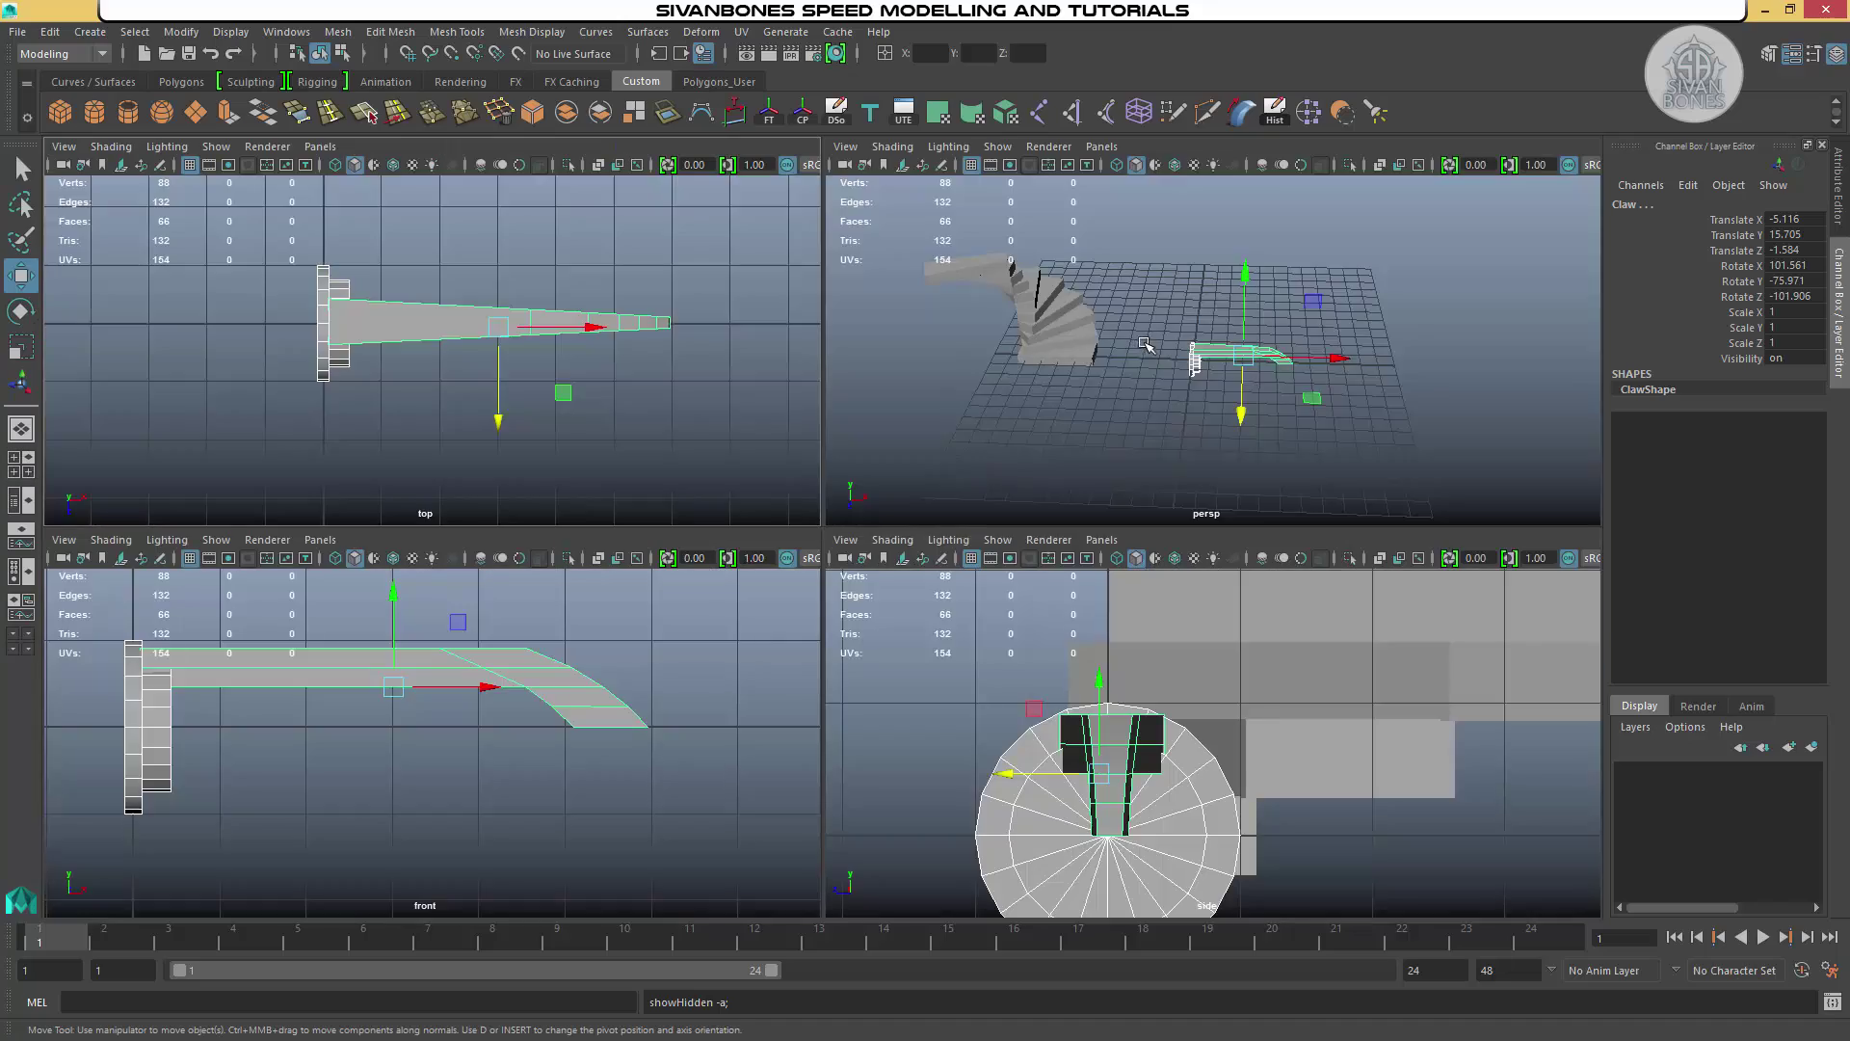
Freeze the transformations of the Claw alone and center its pivot
key(space)
alt+drag(1107, 442, 1008, 408)
alt+right_drag(1008, 408, 1083, 801)
alt+drag(1083, 801, 1021, 611)
alt+right_drag(1021, 611, 1057, 680)
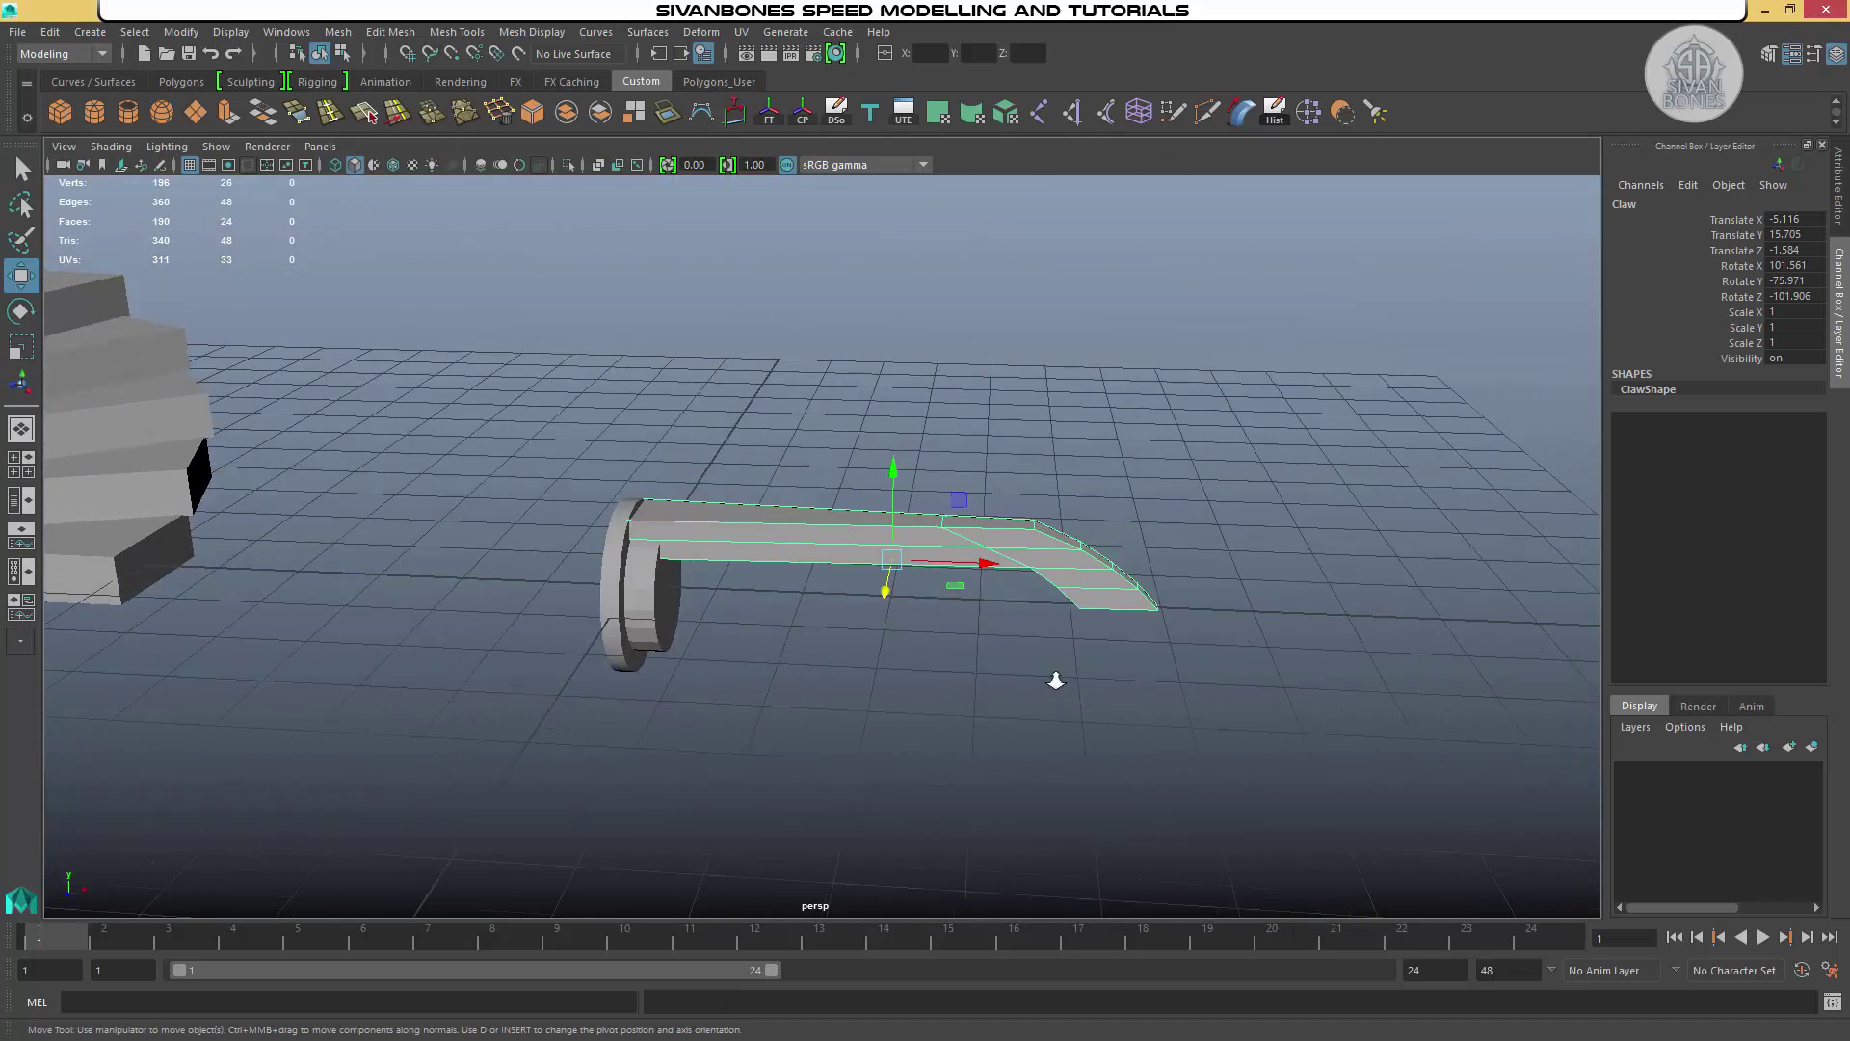
alt+drag(1056, 681, 1108, 510)
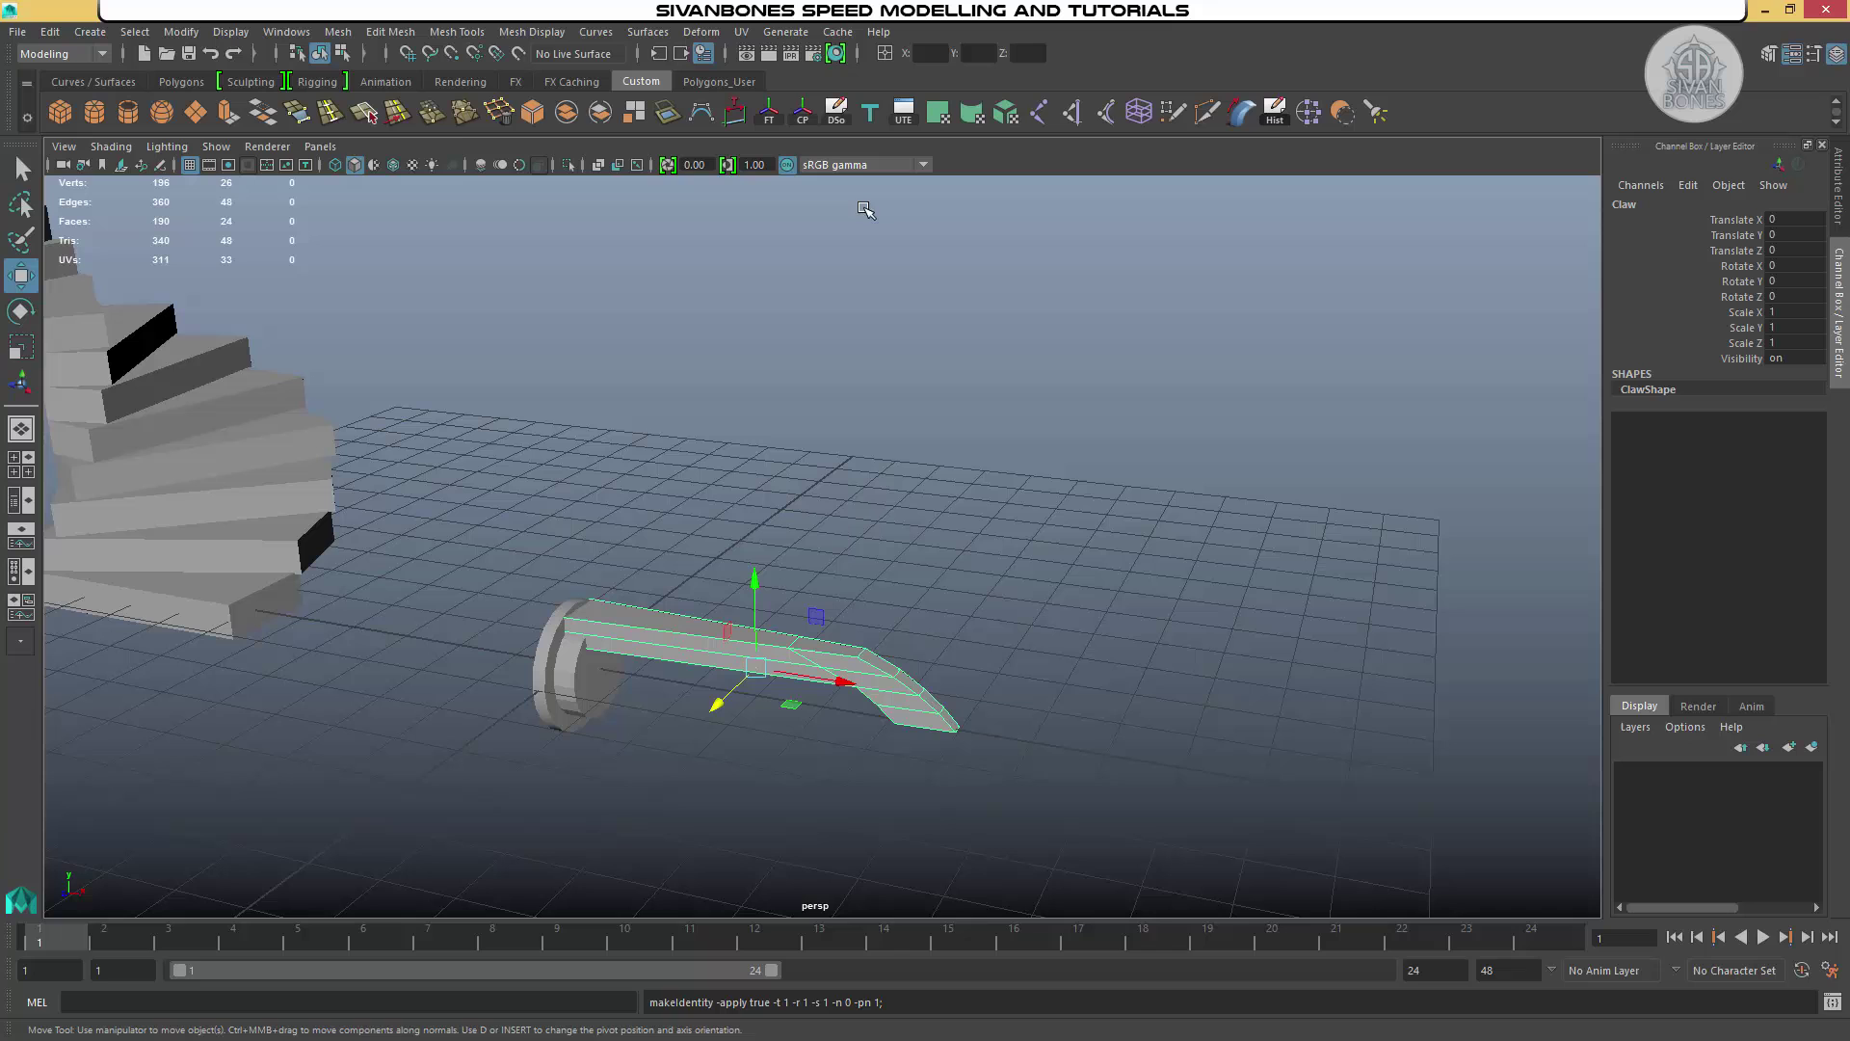
click(802, 115)
alt+middle_drag(1029, 551, 1270, 469)
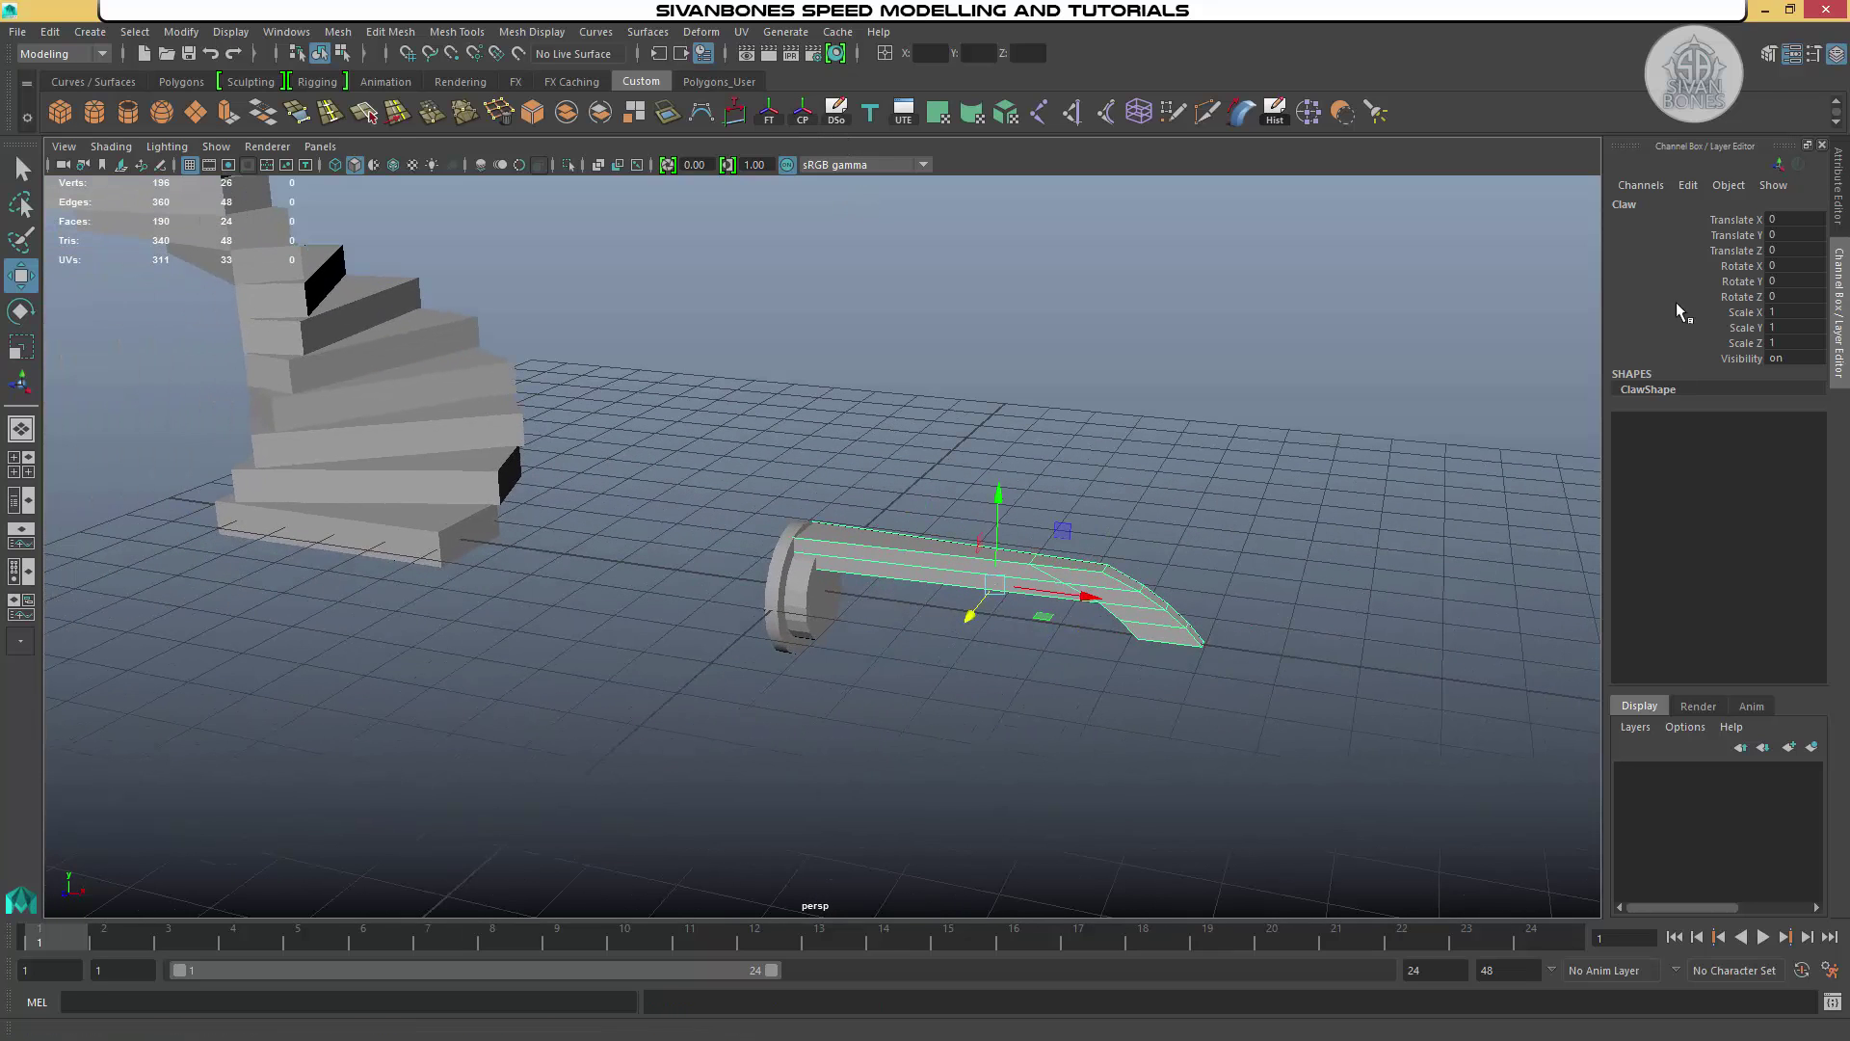
Examine from several angles how the claw arm attaches to its round brace
alt+drag(1433, 441, 1301, 401)
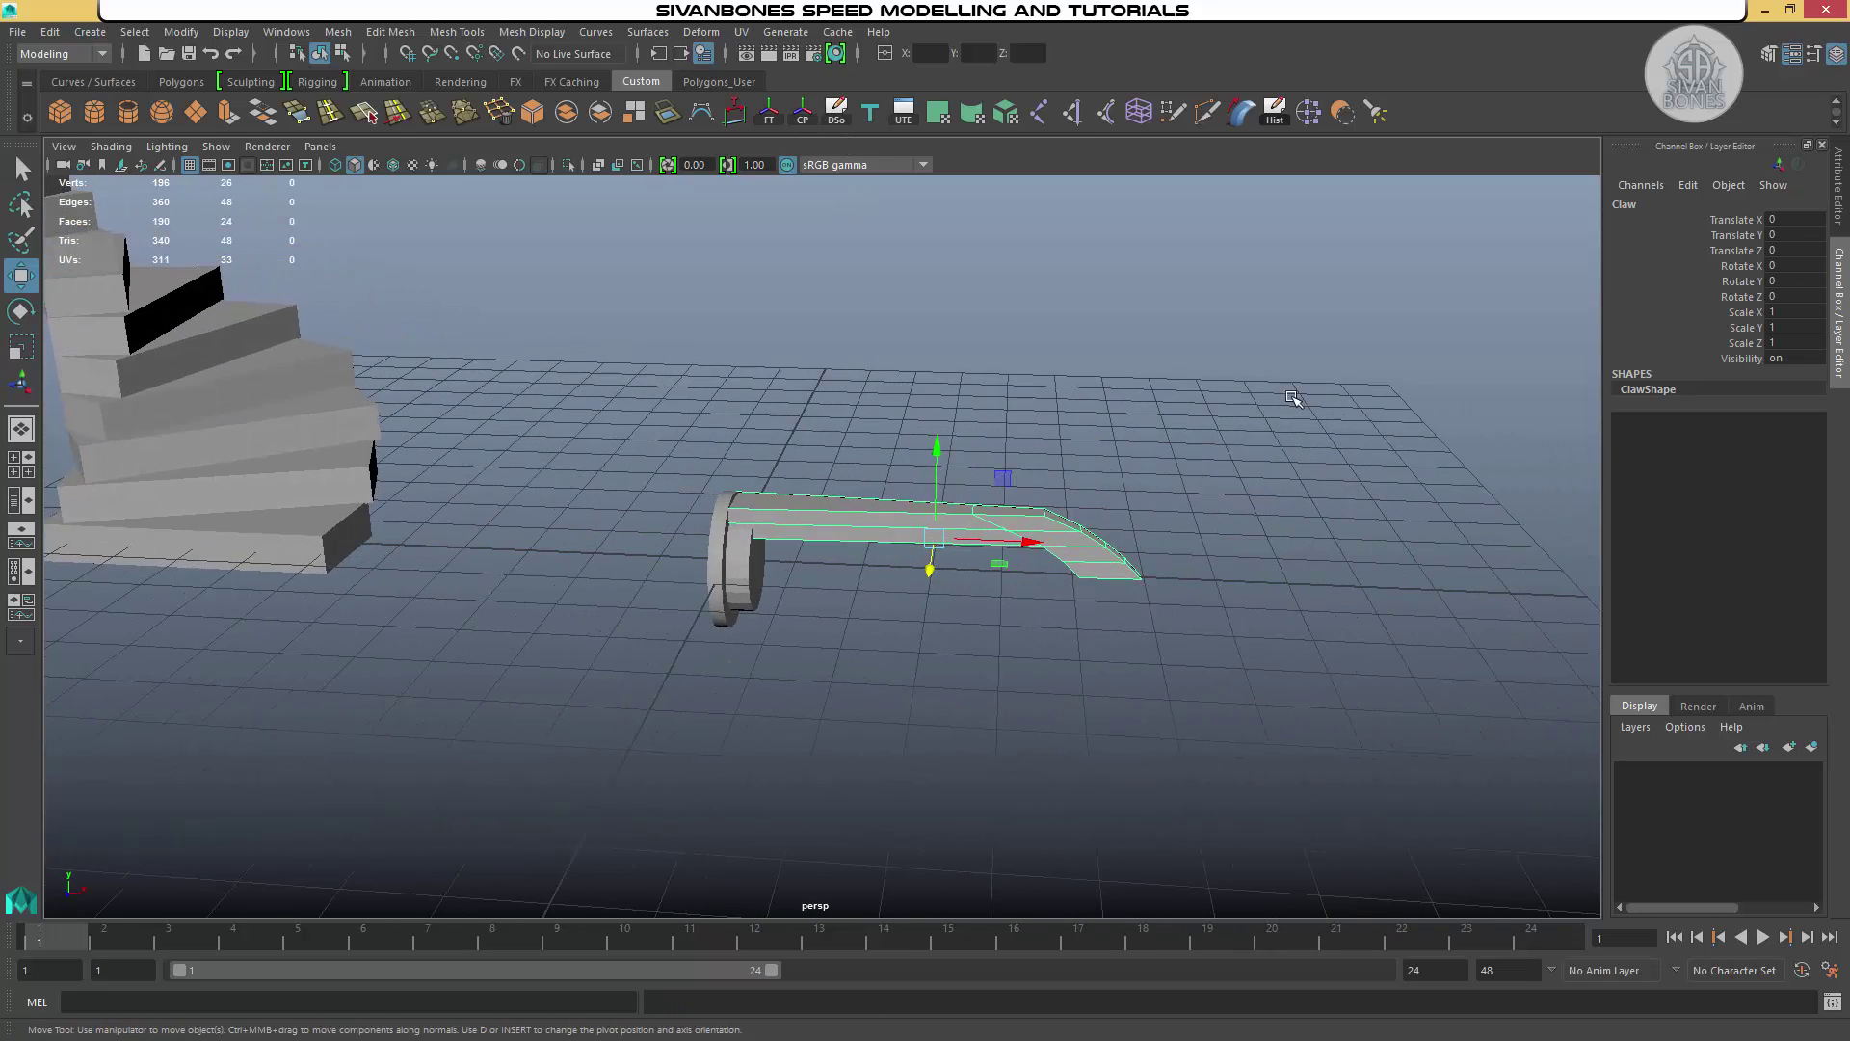
scroll(1002, 619, up, 2)
alt+drag(1003, 619, 879, 395)
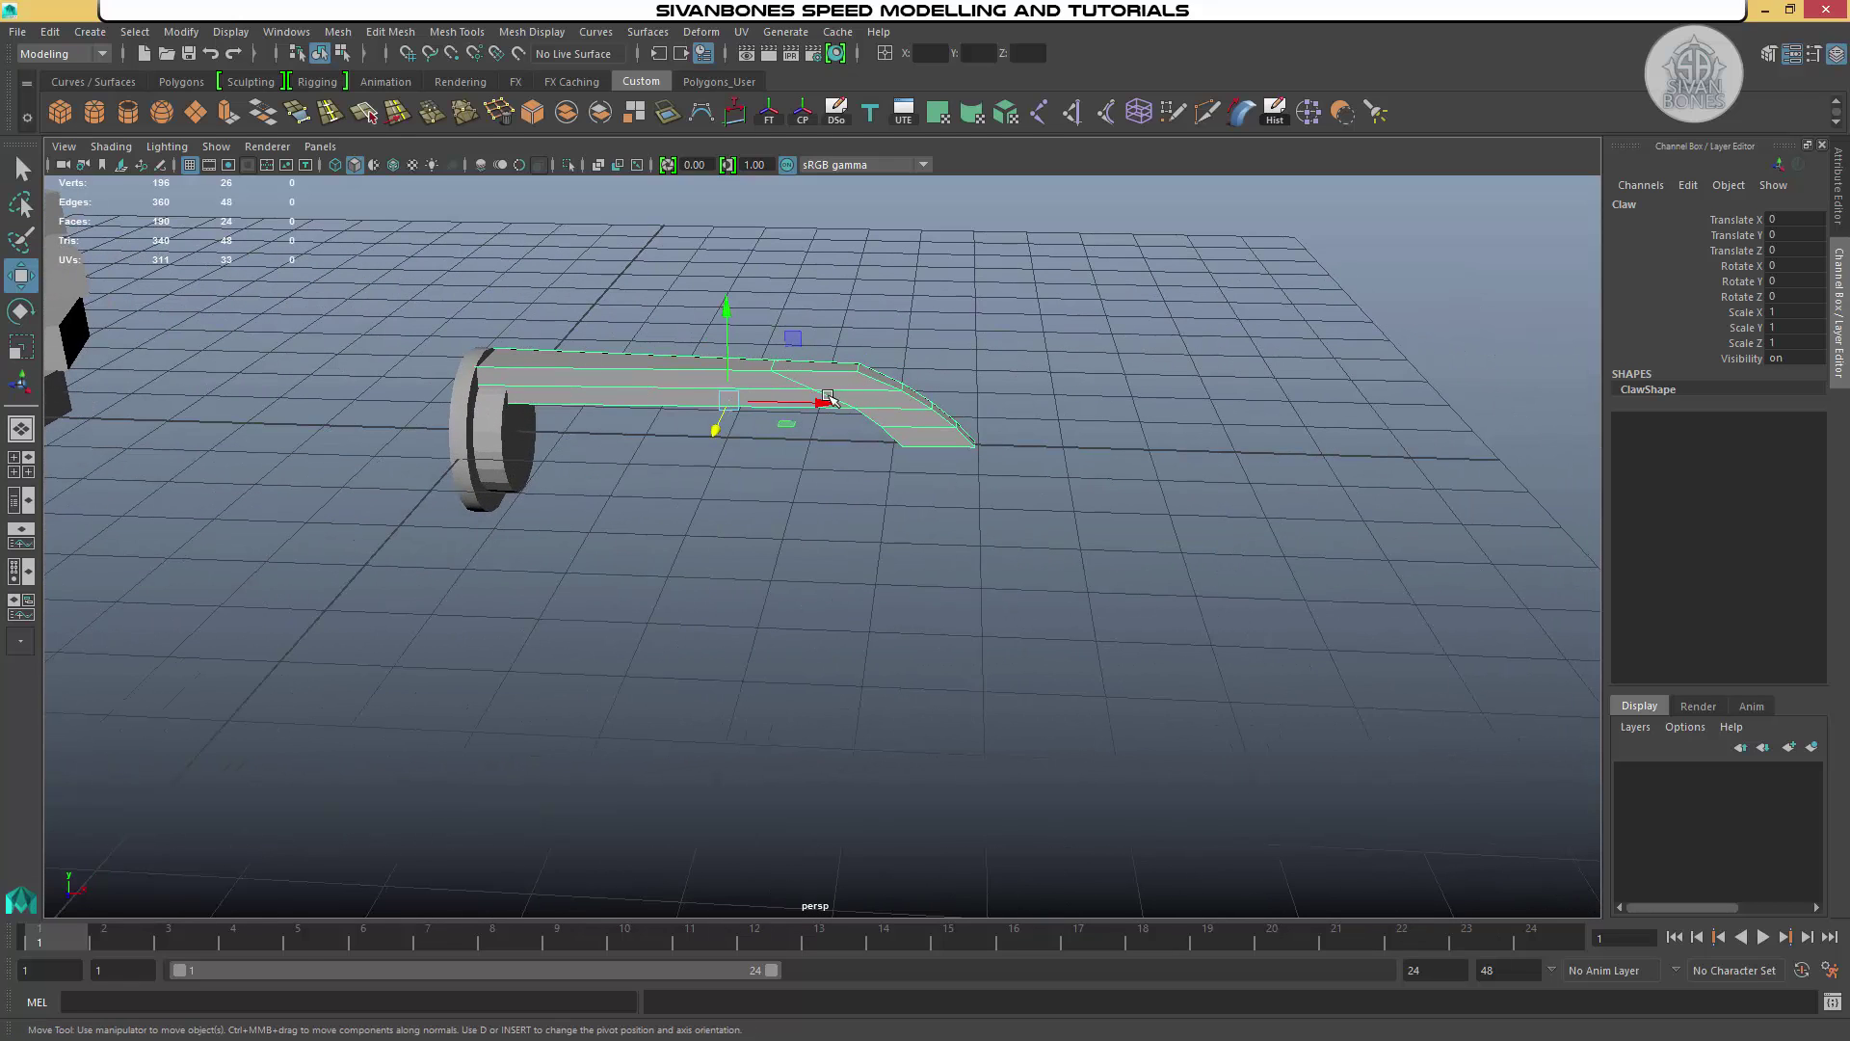
alt+middle_drag(682, 384, 1135, 435)
alt+drag(1135, 434, 940, 415)
alt+middle_drag(939, 414, 515, 339)
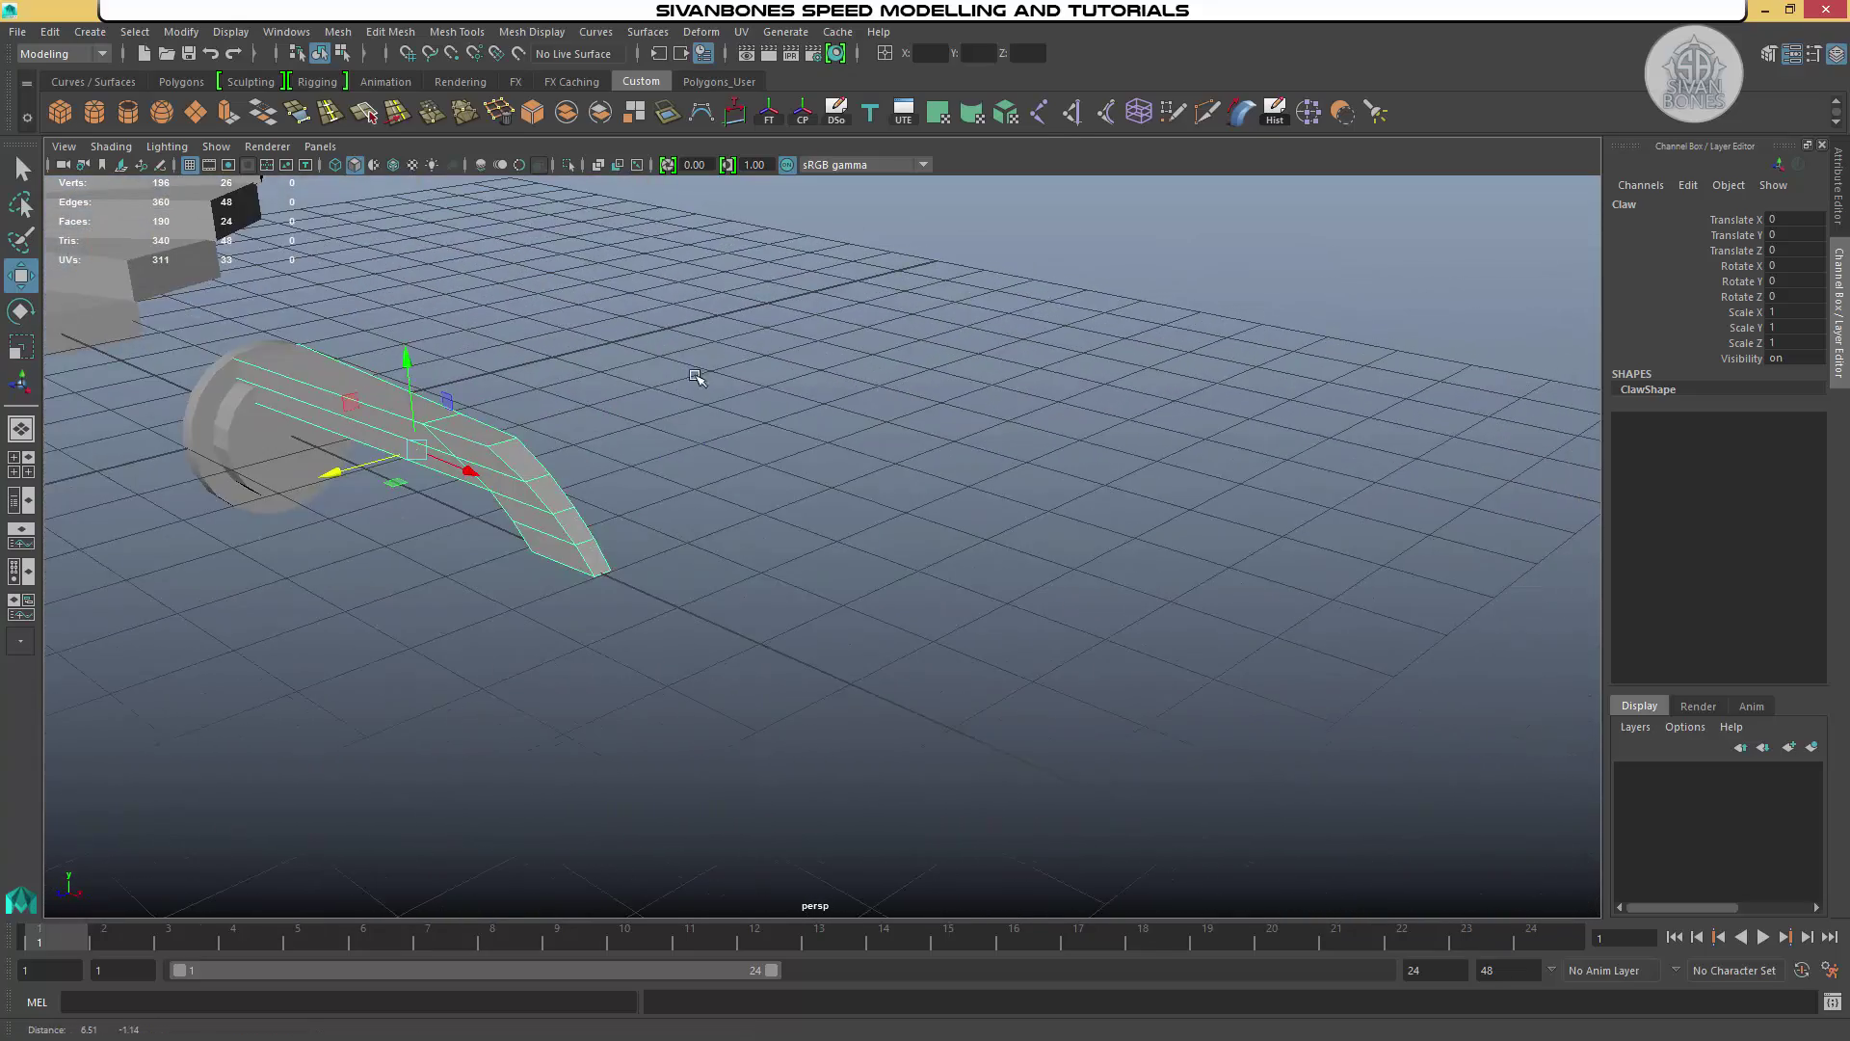
alt+drag(516, 339, 587, 369)
alt+middle_drag(537, 385, 766, 444)
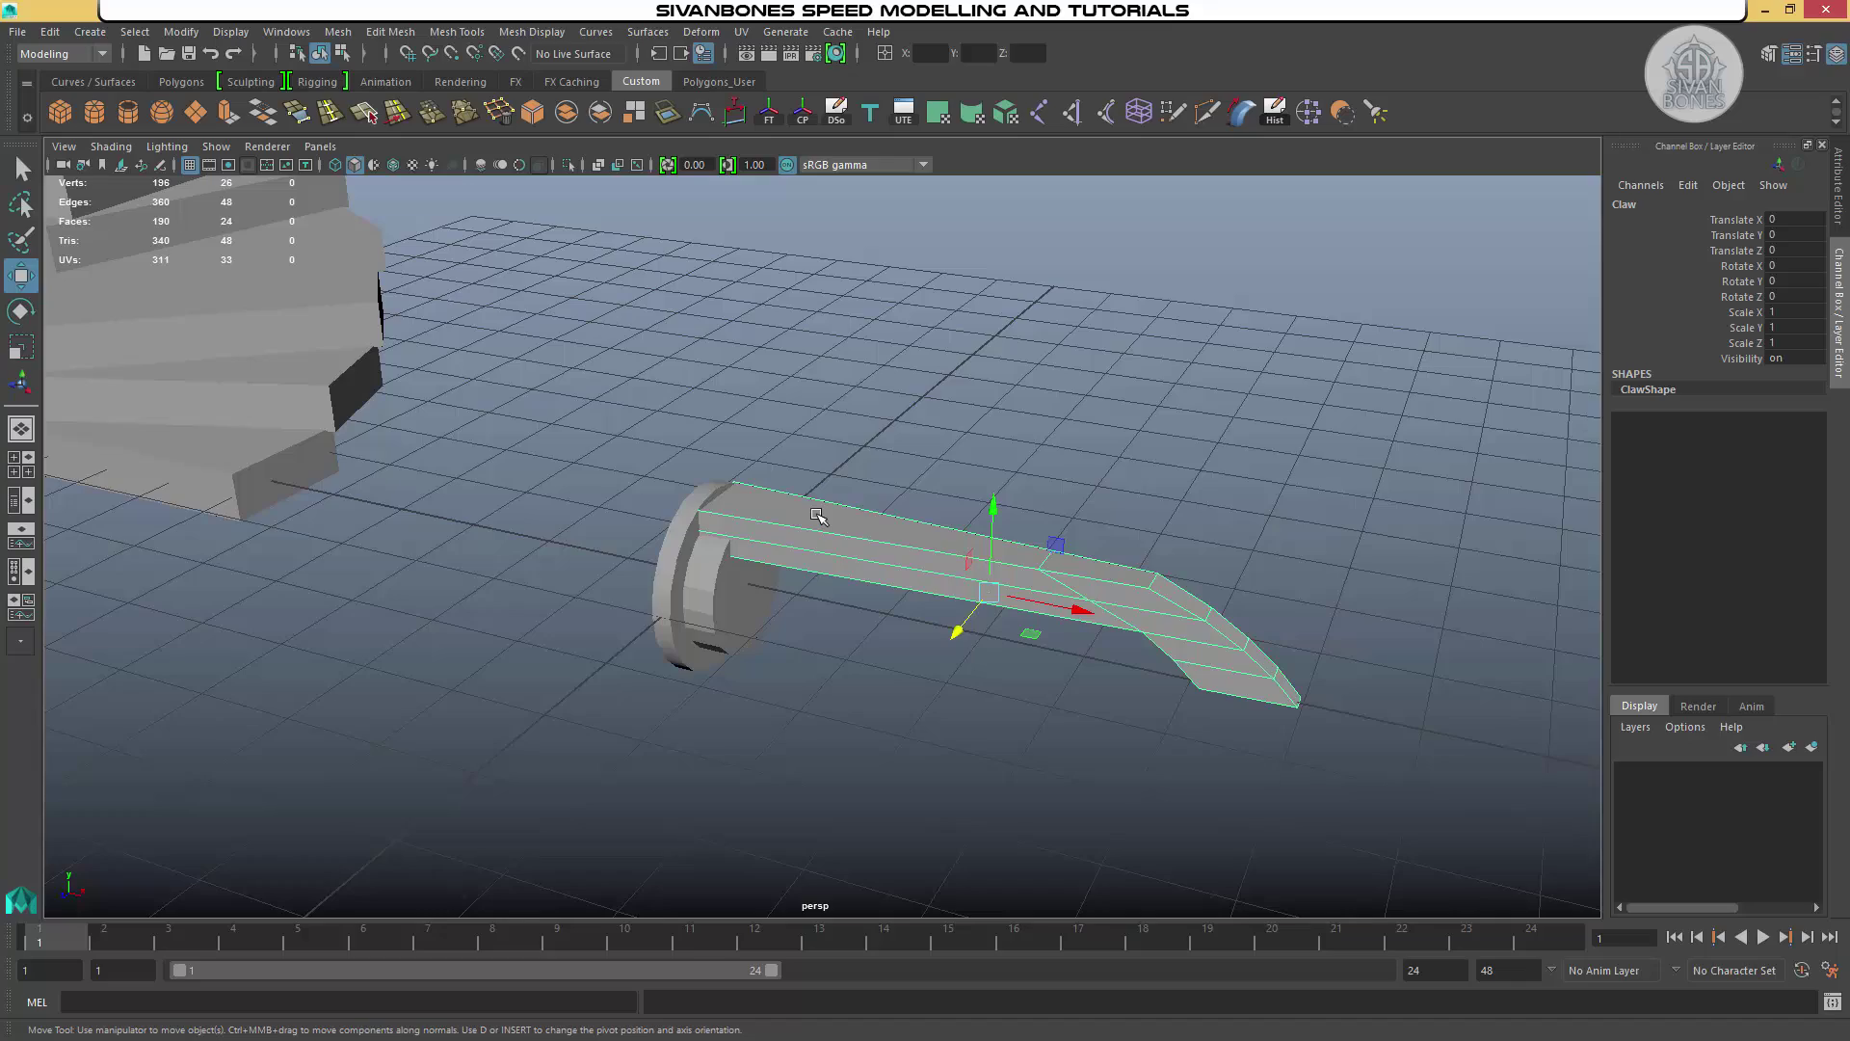
alt+drag(950, 490, 1092, 523)
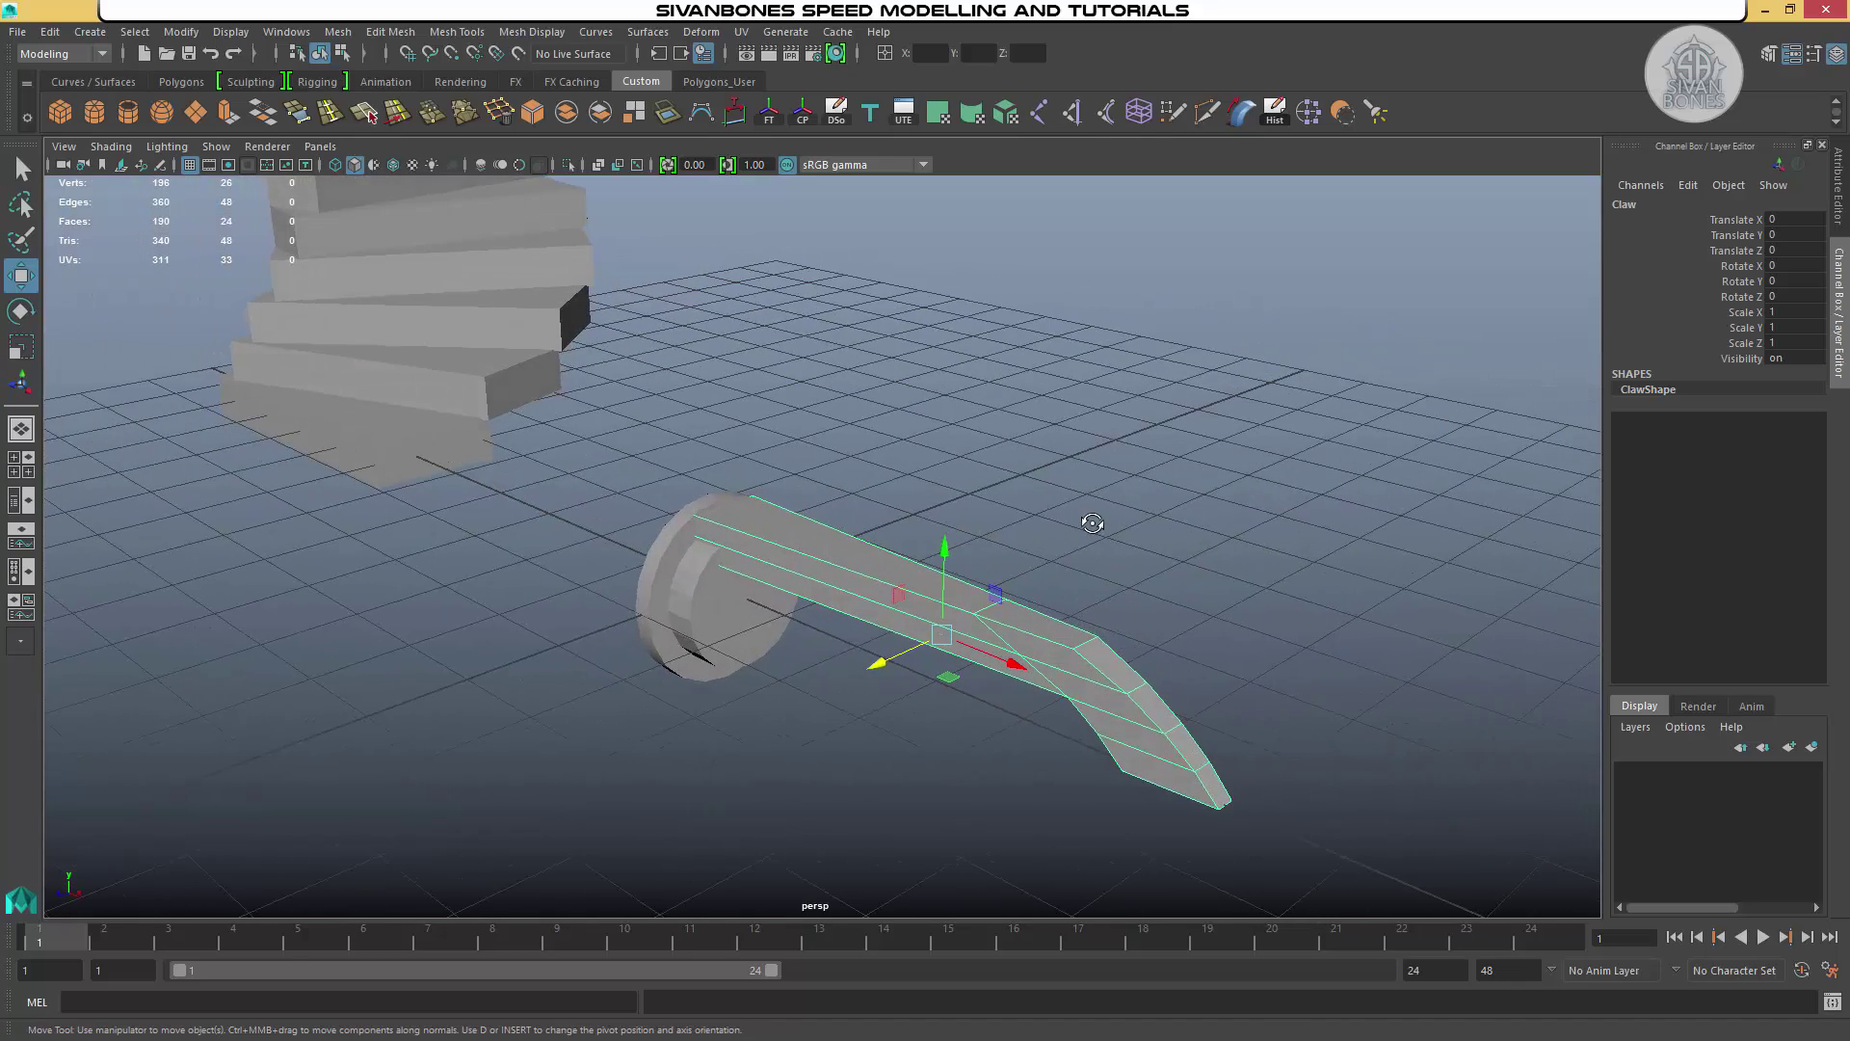
alt+drag(917, 606, 1229, 628)
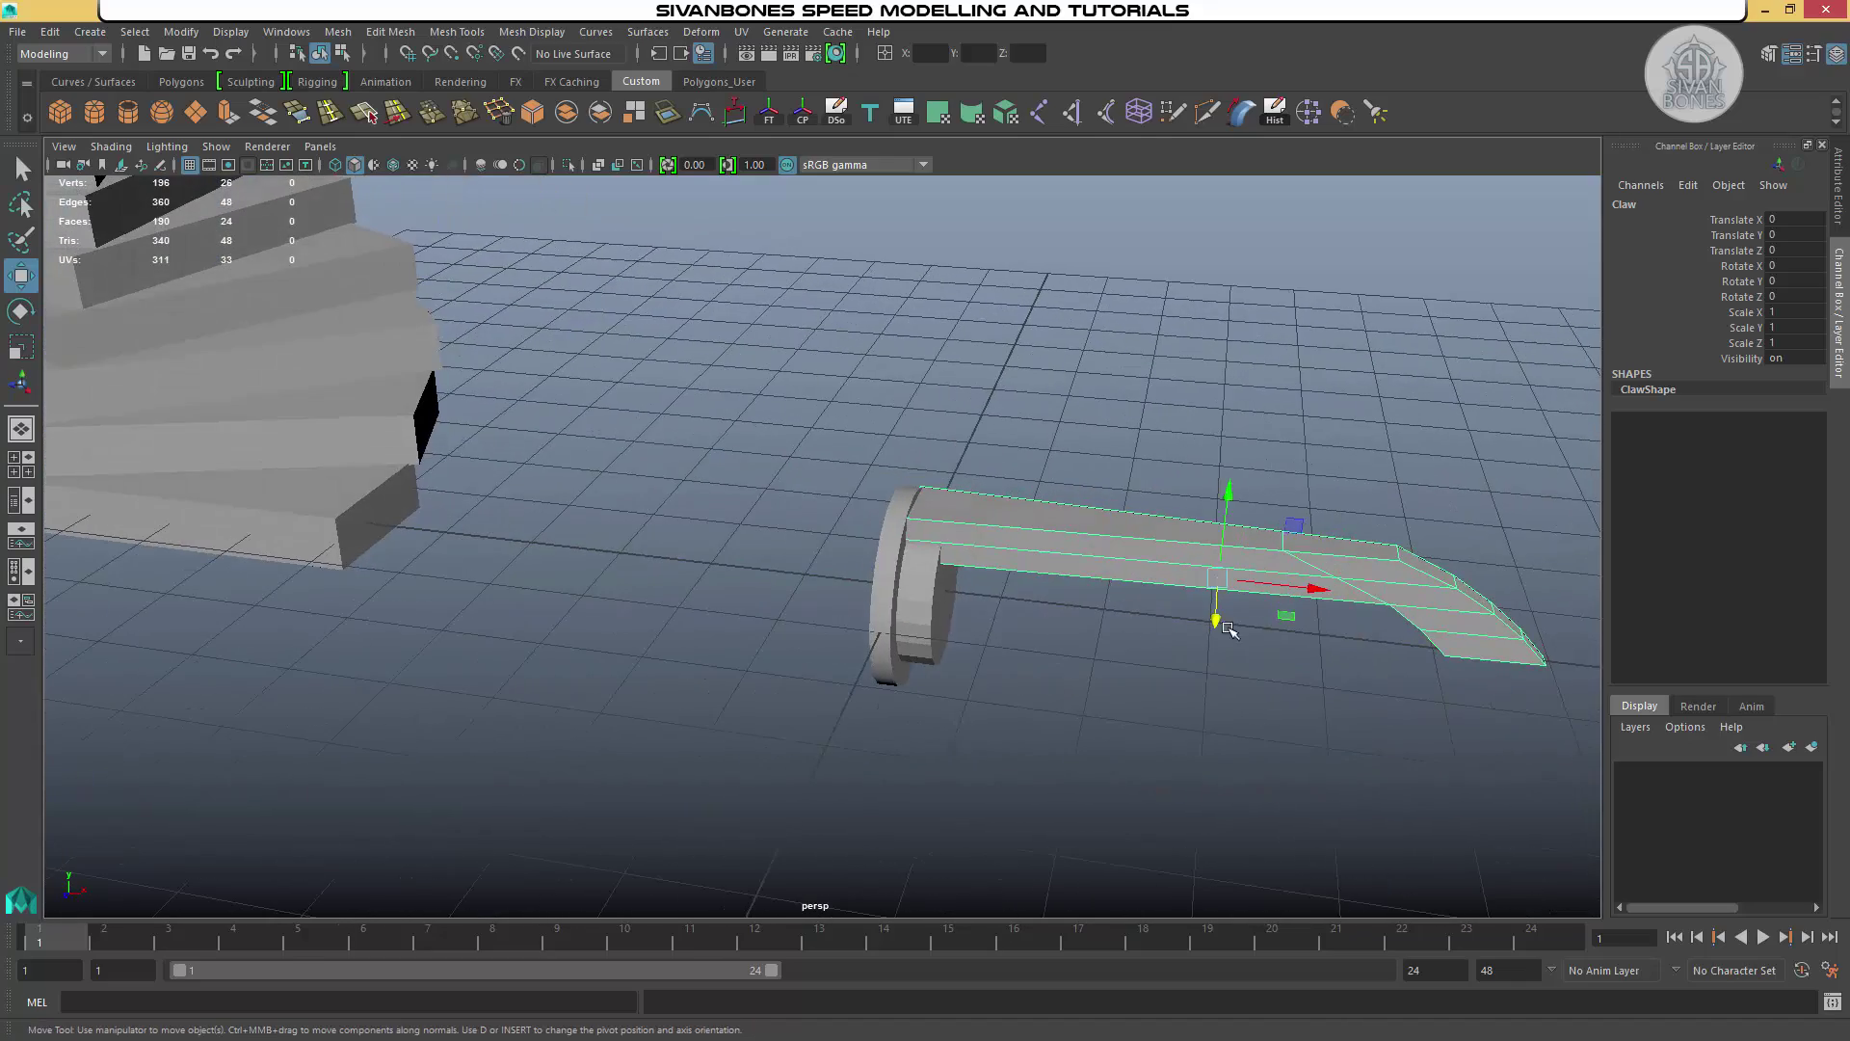
Move the Claw's pivot along X and Y to the arm's inner end, at the joint with the brace
key(d)
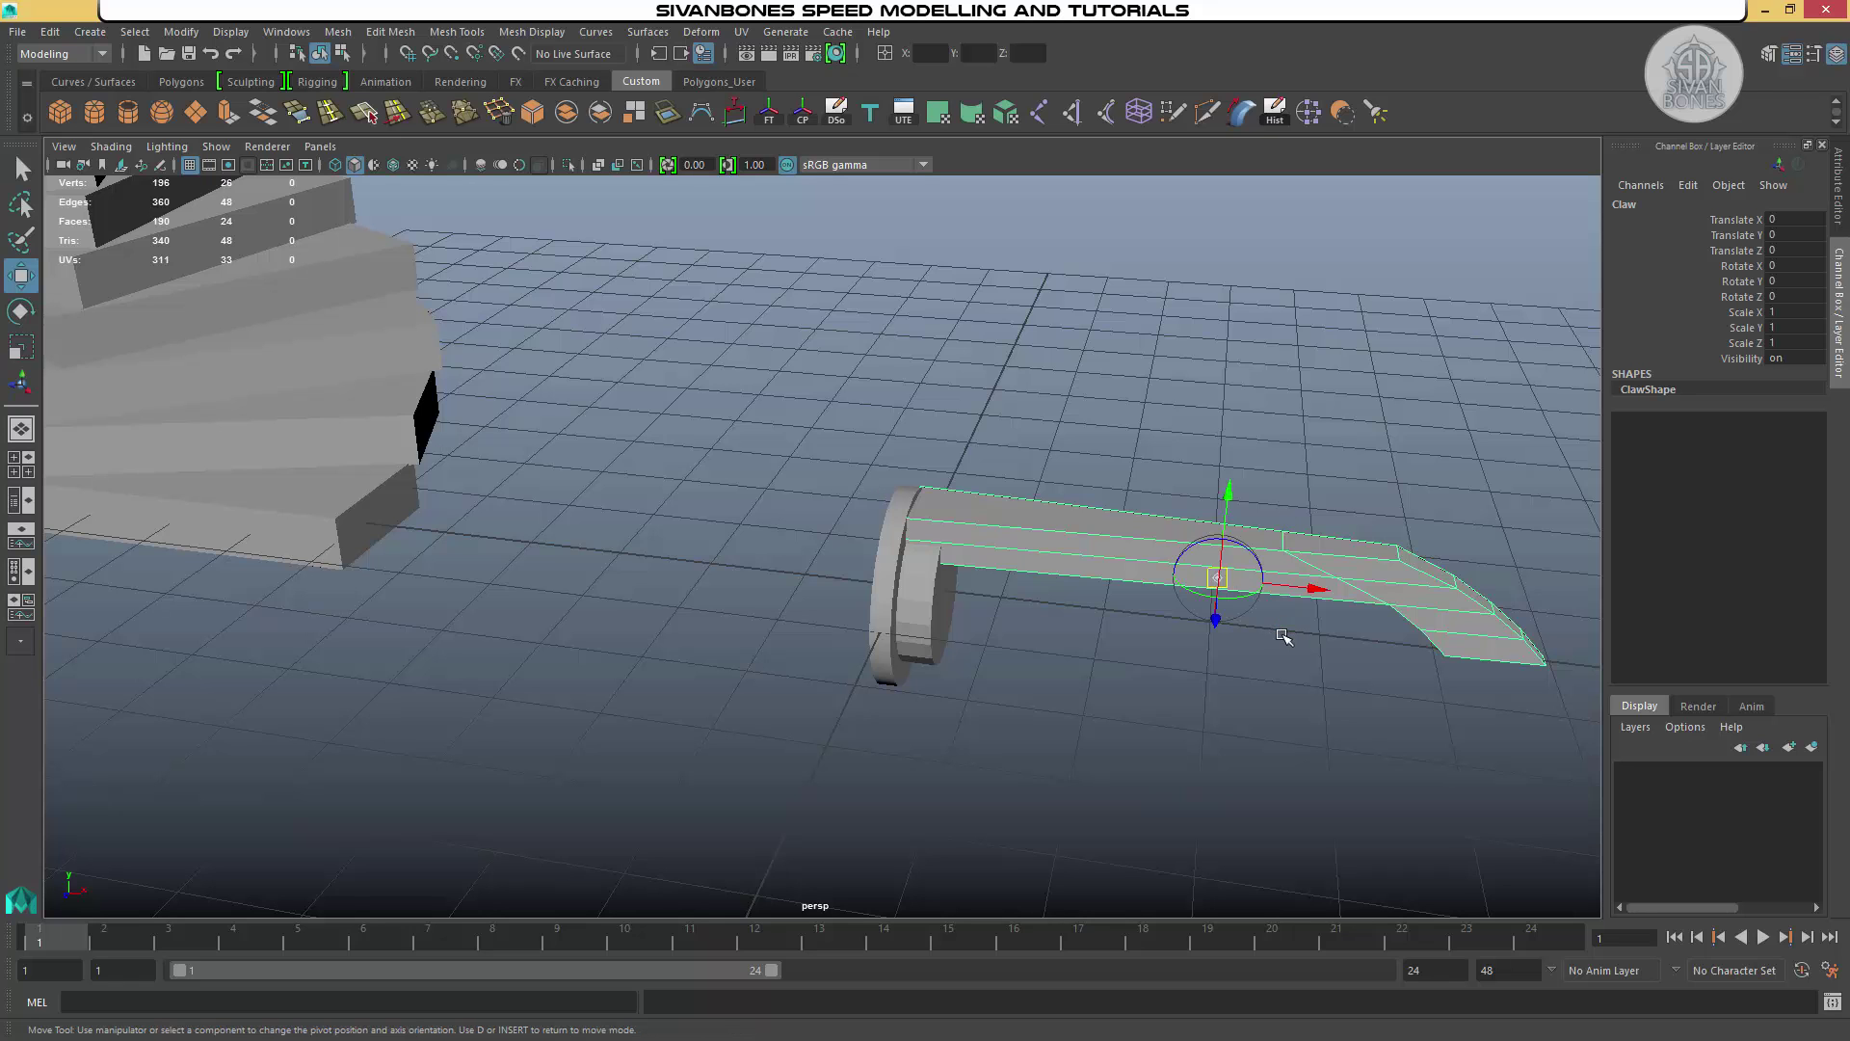
drag(1311, 593, 938, 569)
key(space)
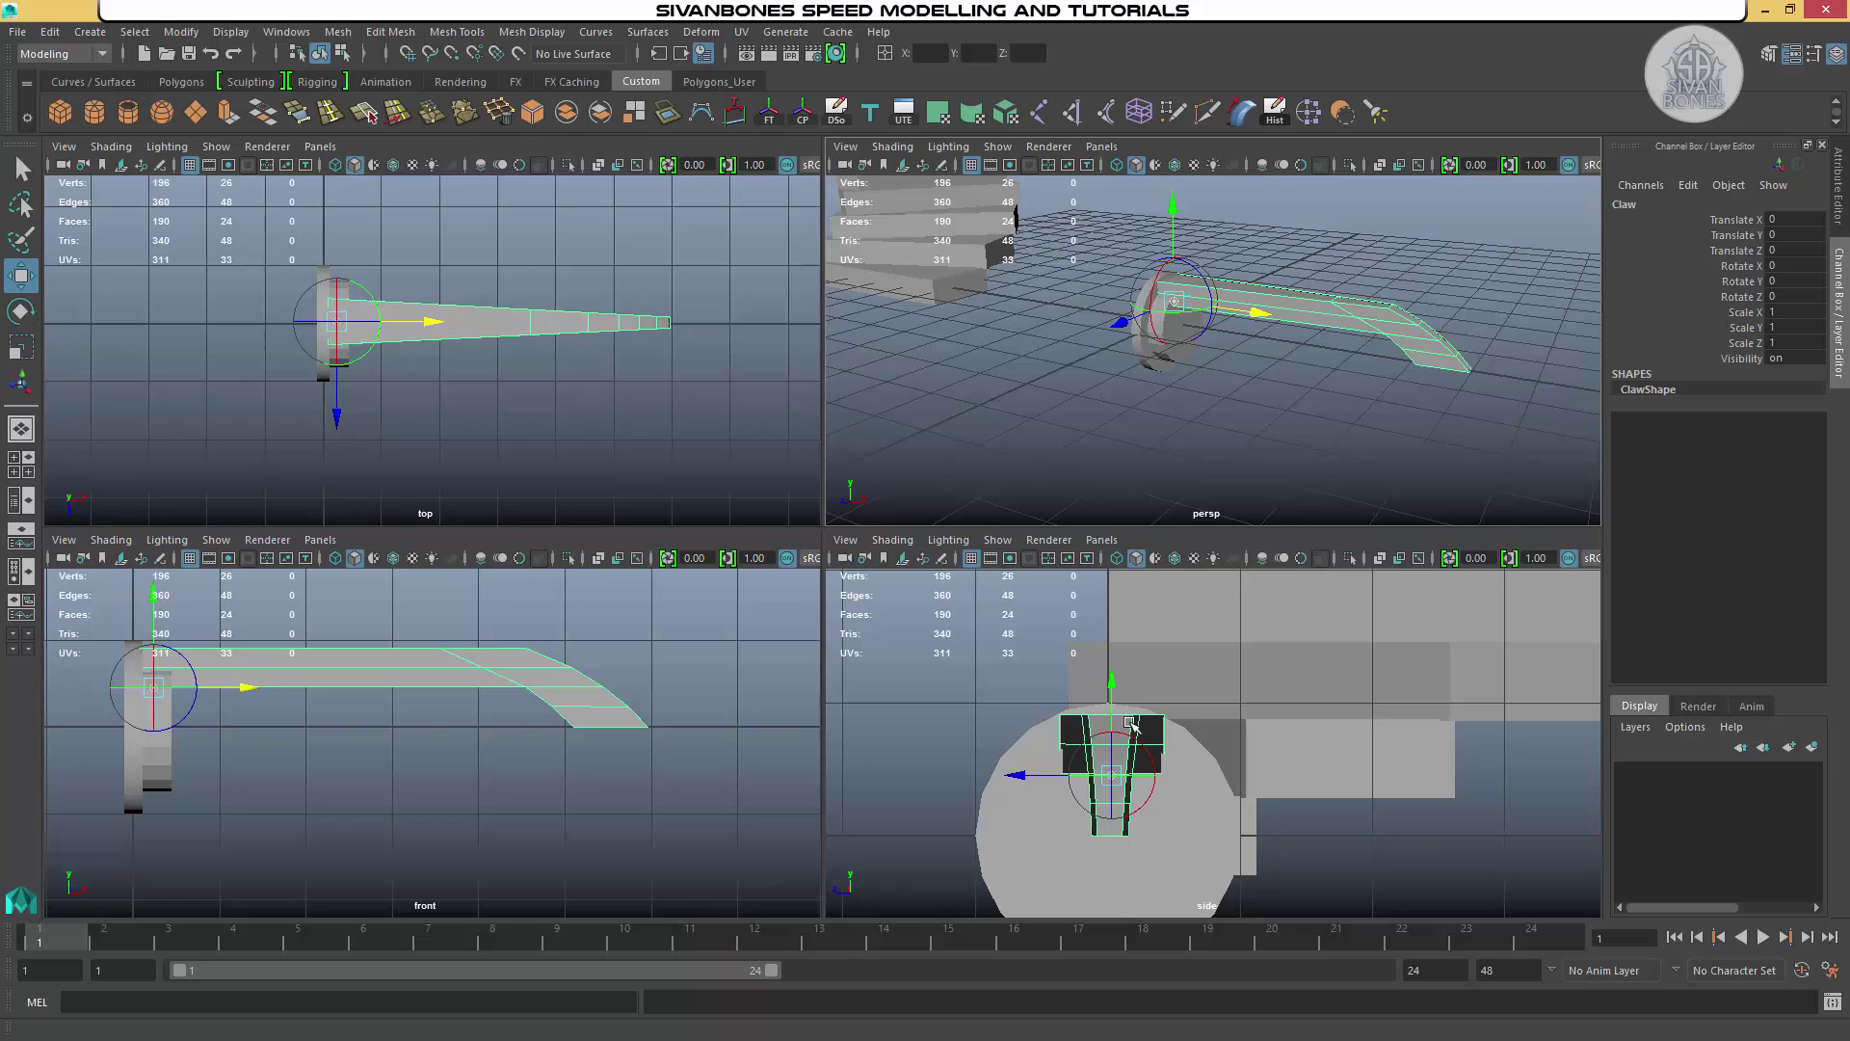
drag(1114, 688, 1108, 652)
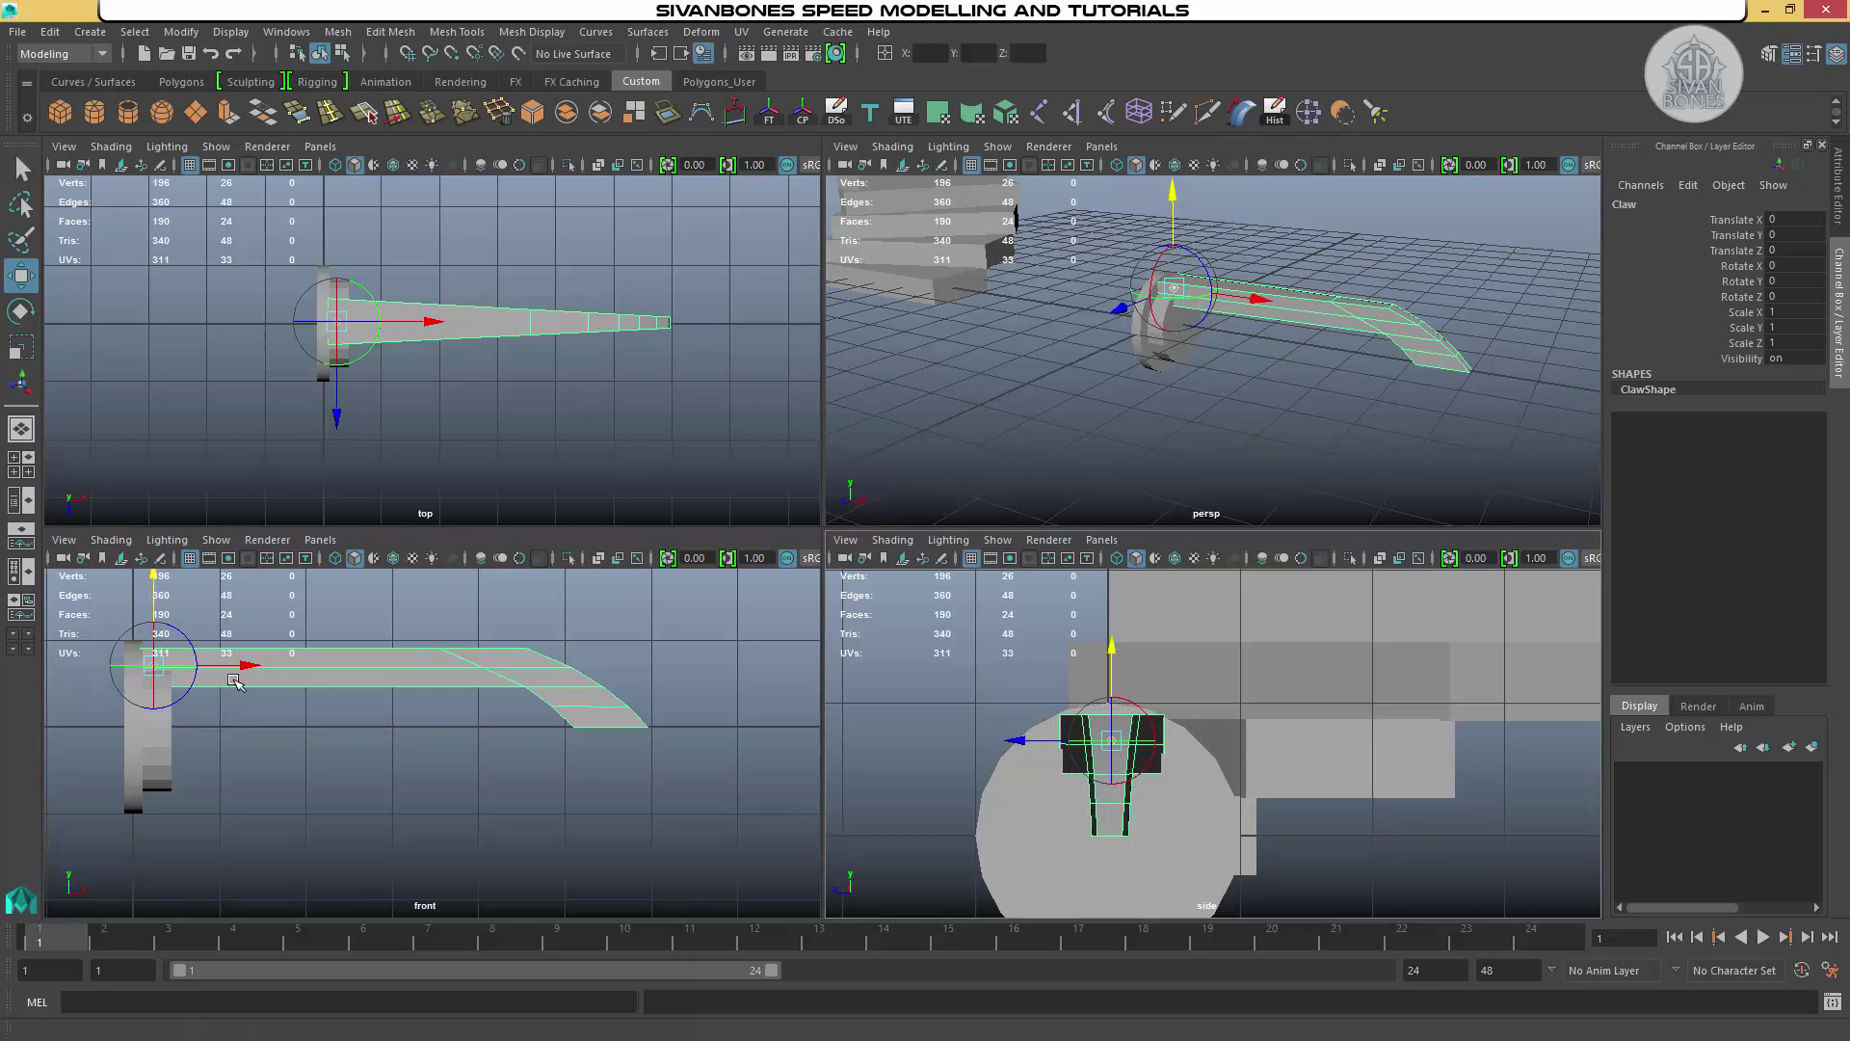
drag(243, 665, 237, 662)
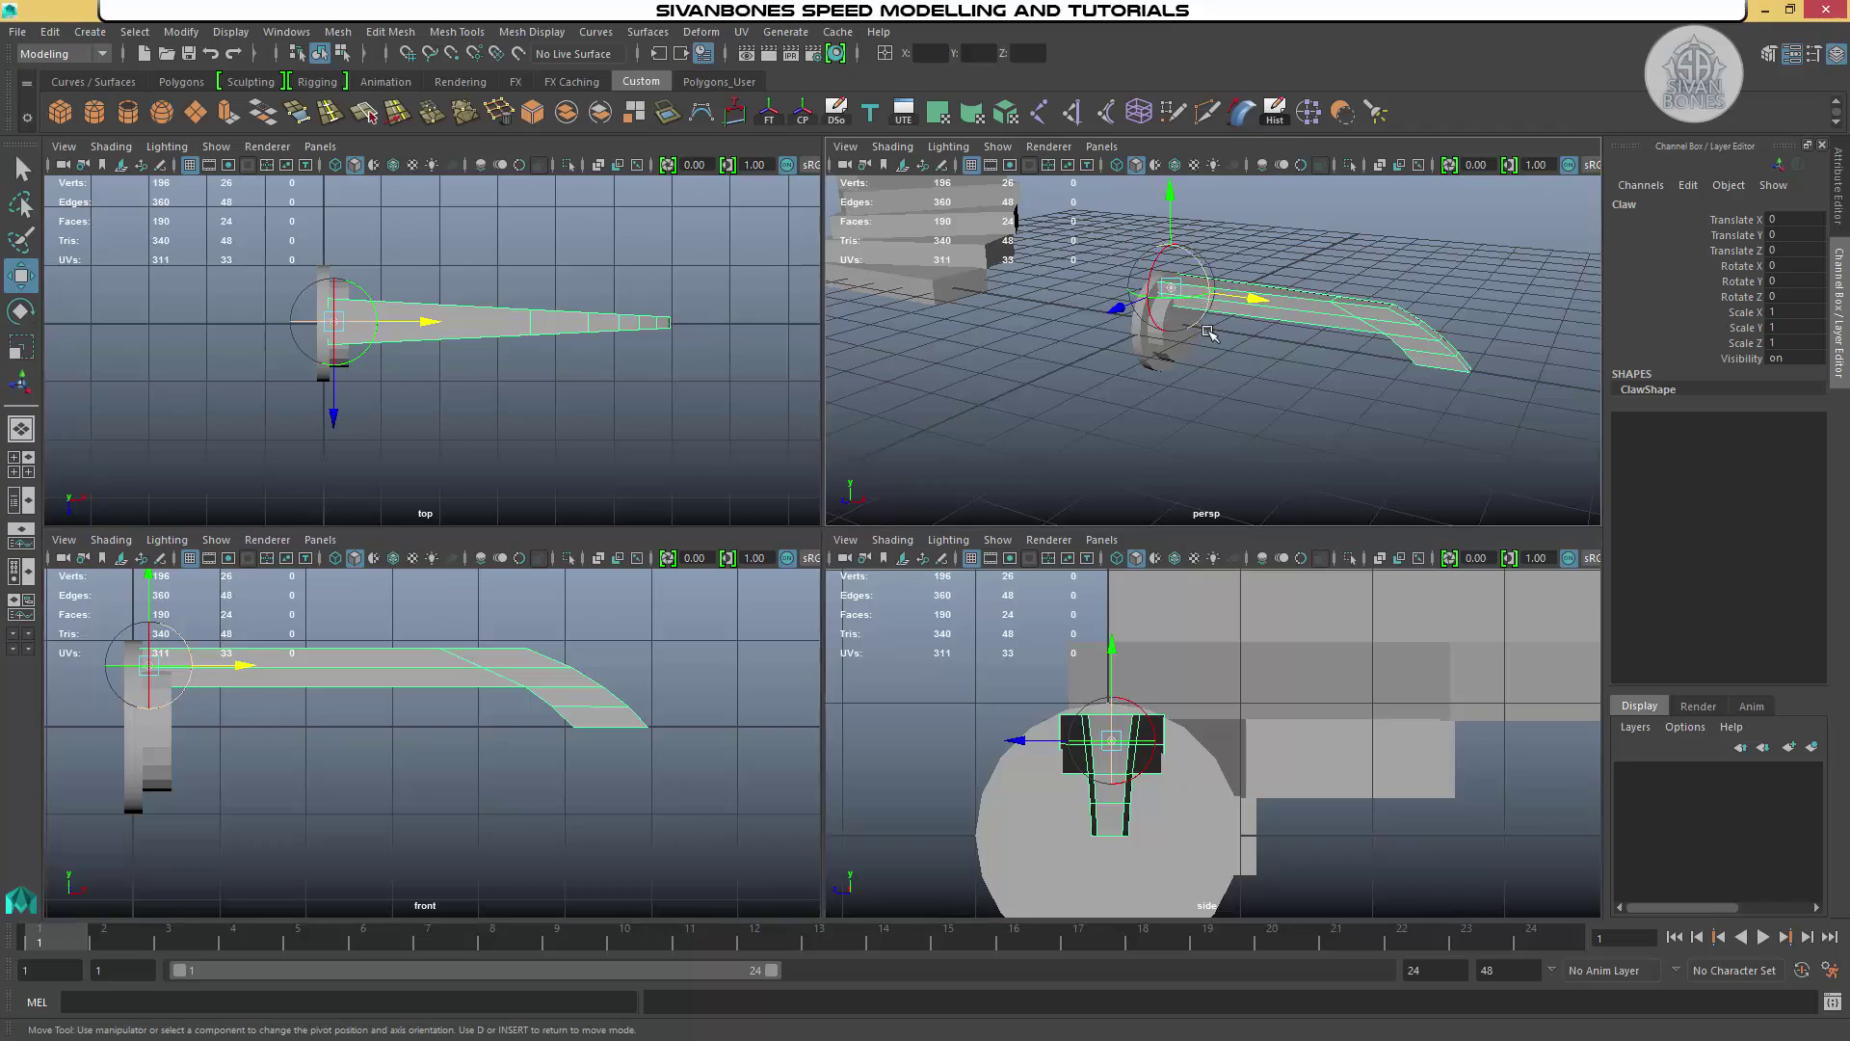
key(space)
alt+drag(1168, 292, 1016, 442)
key(Insert)
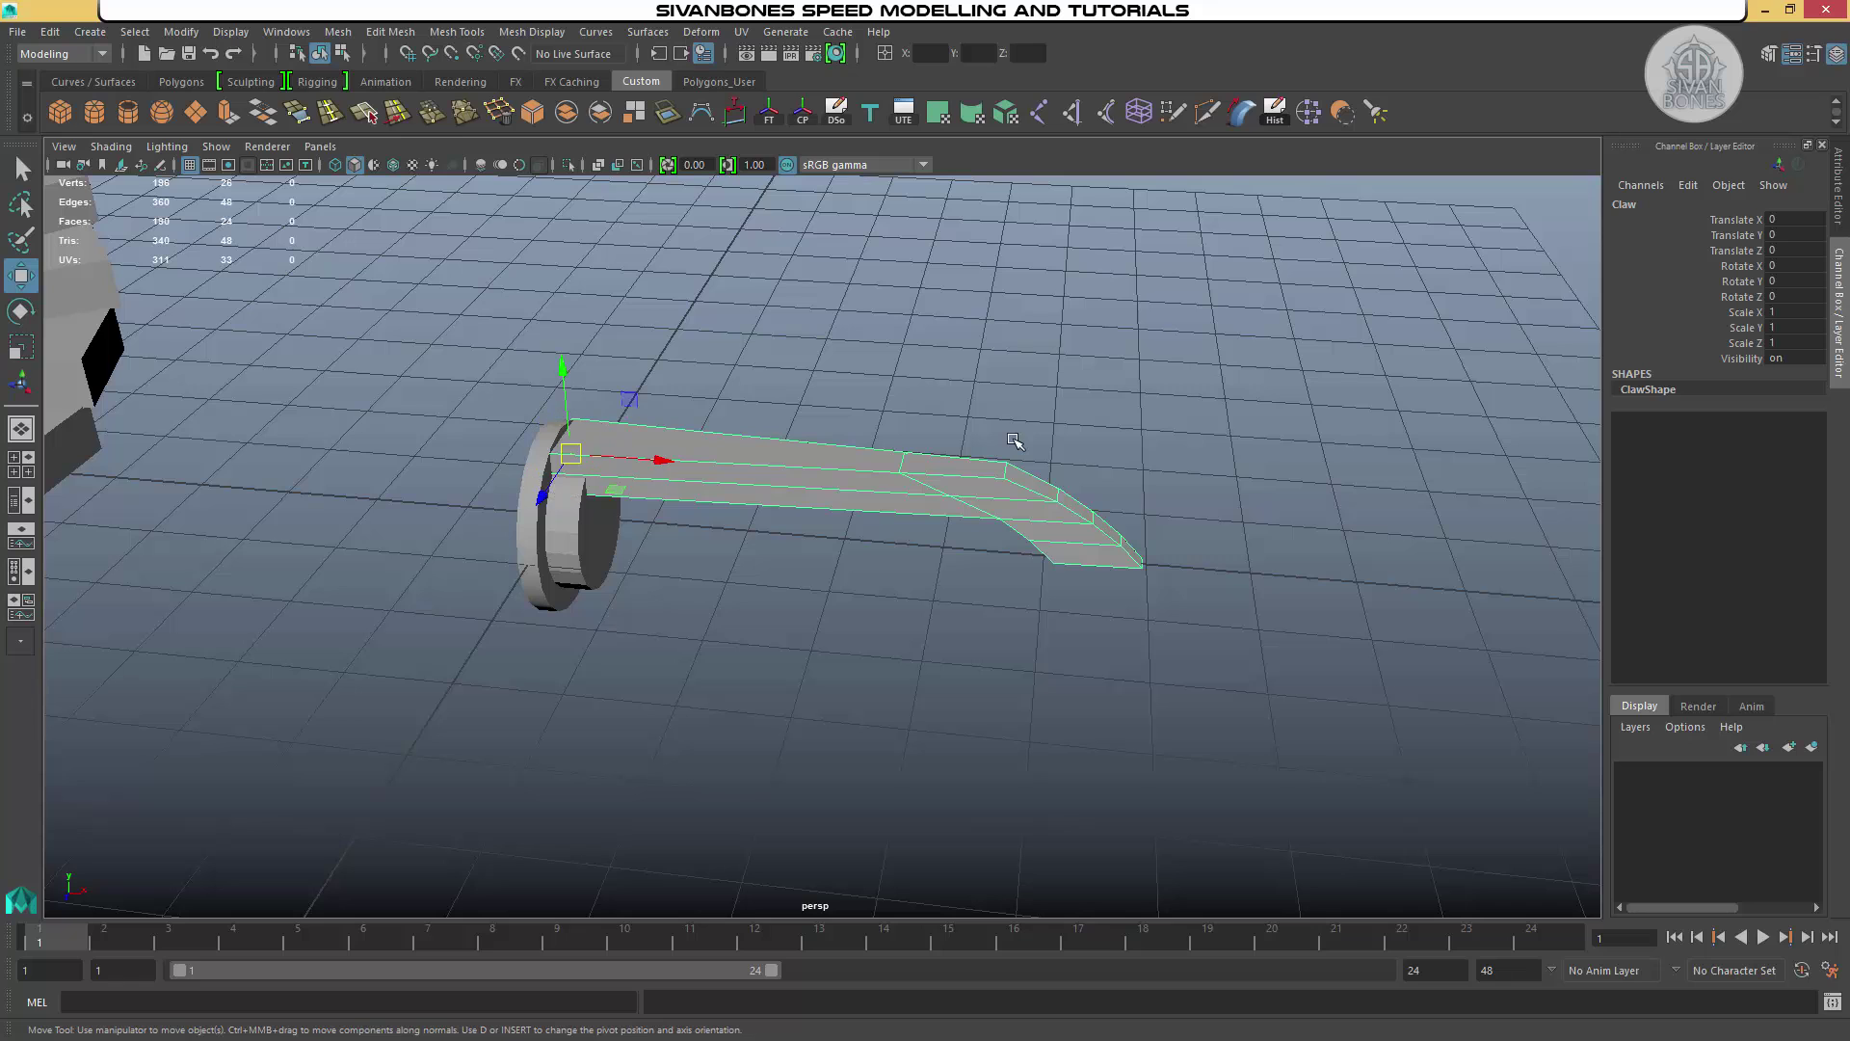
Try rotating the Claw about its repositioned pivot at the brace joint
key(e)
drag(629, 424, 675, 337)
alt+drag(896, 433, 981, 395)
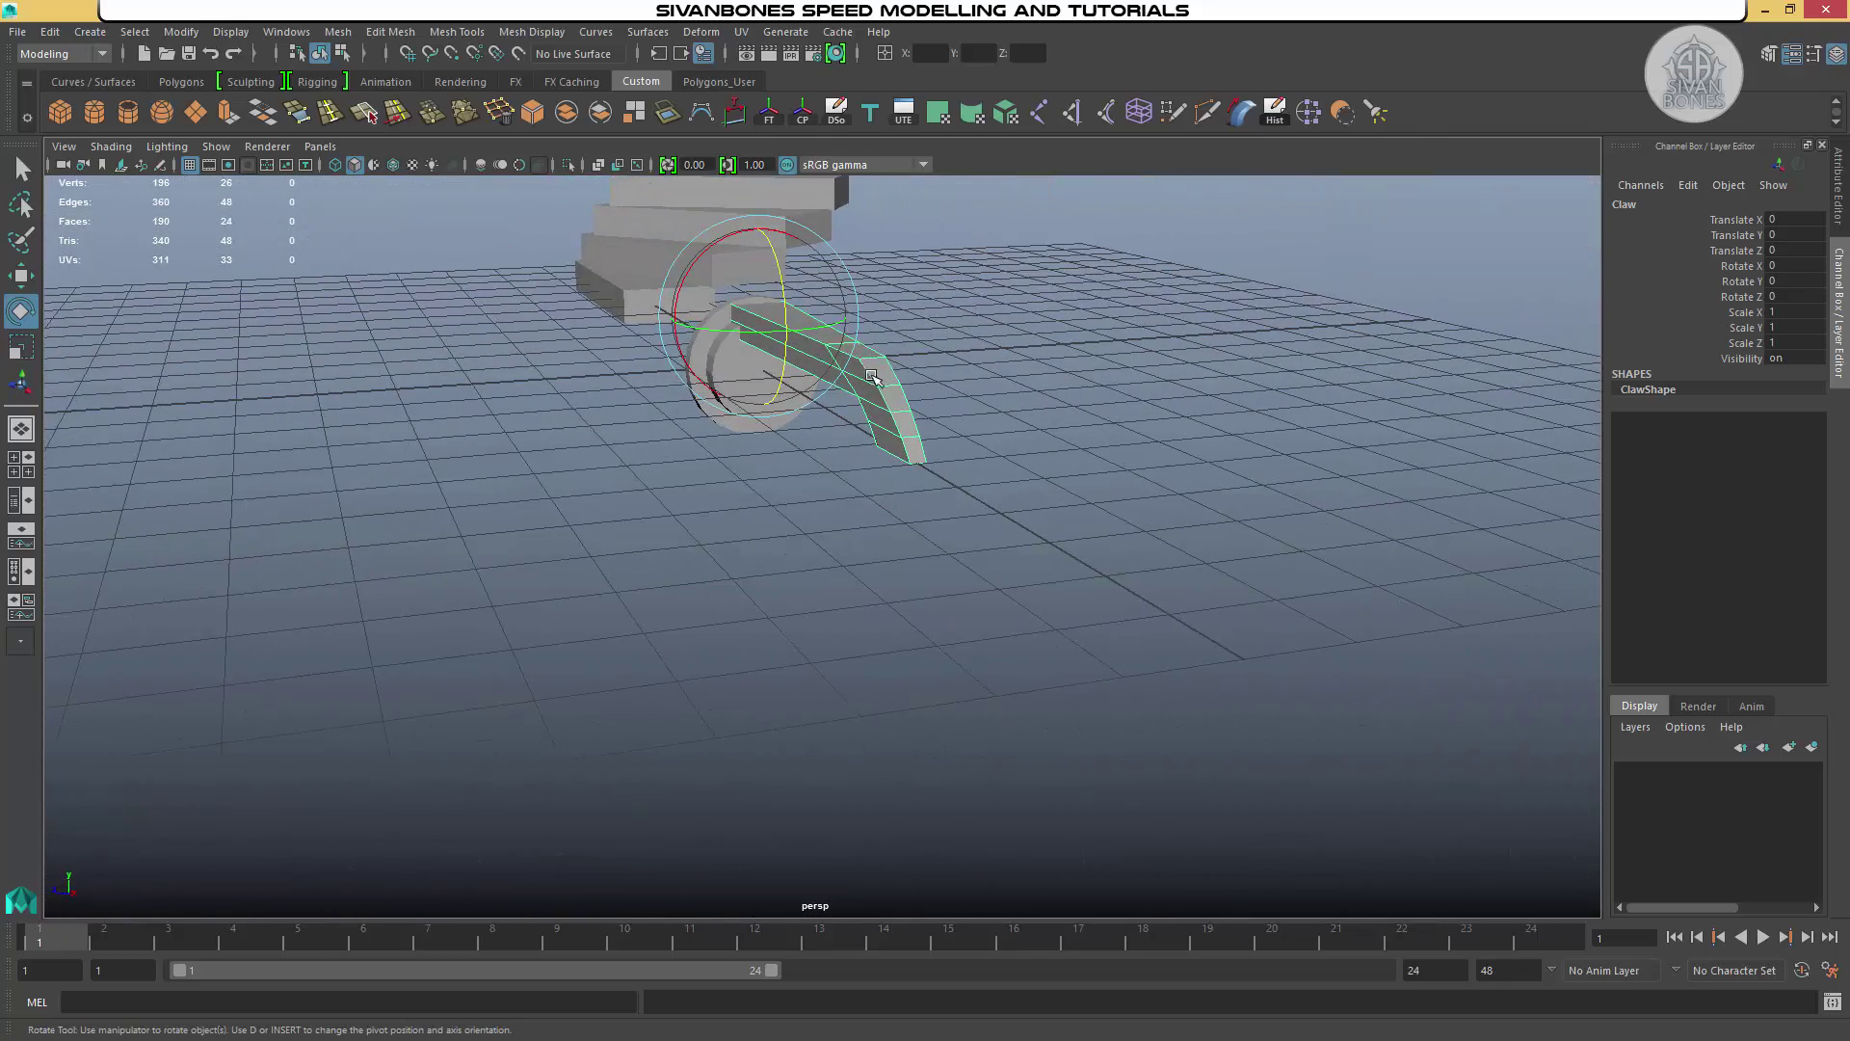
alt+drag(872, 377, 987, 478)
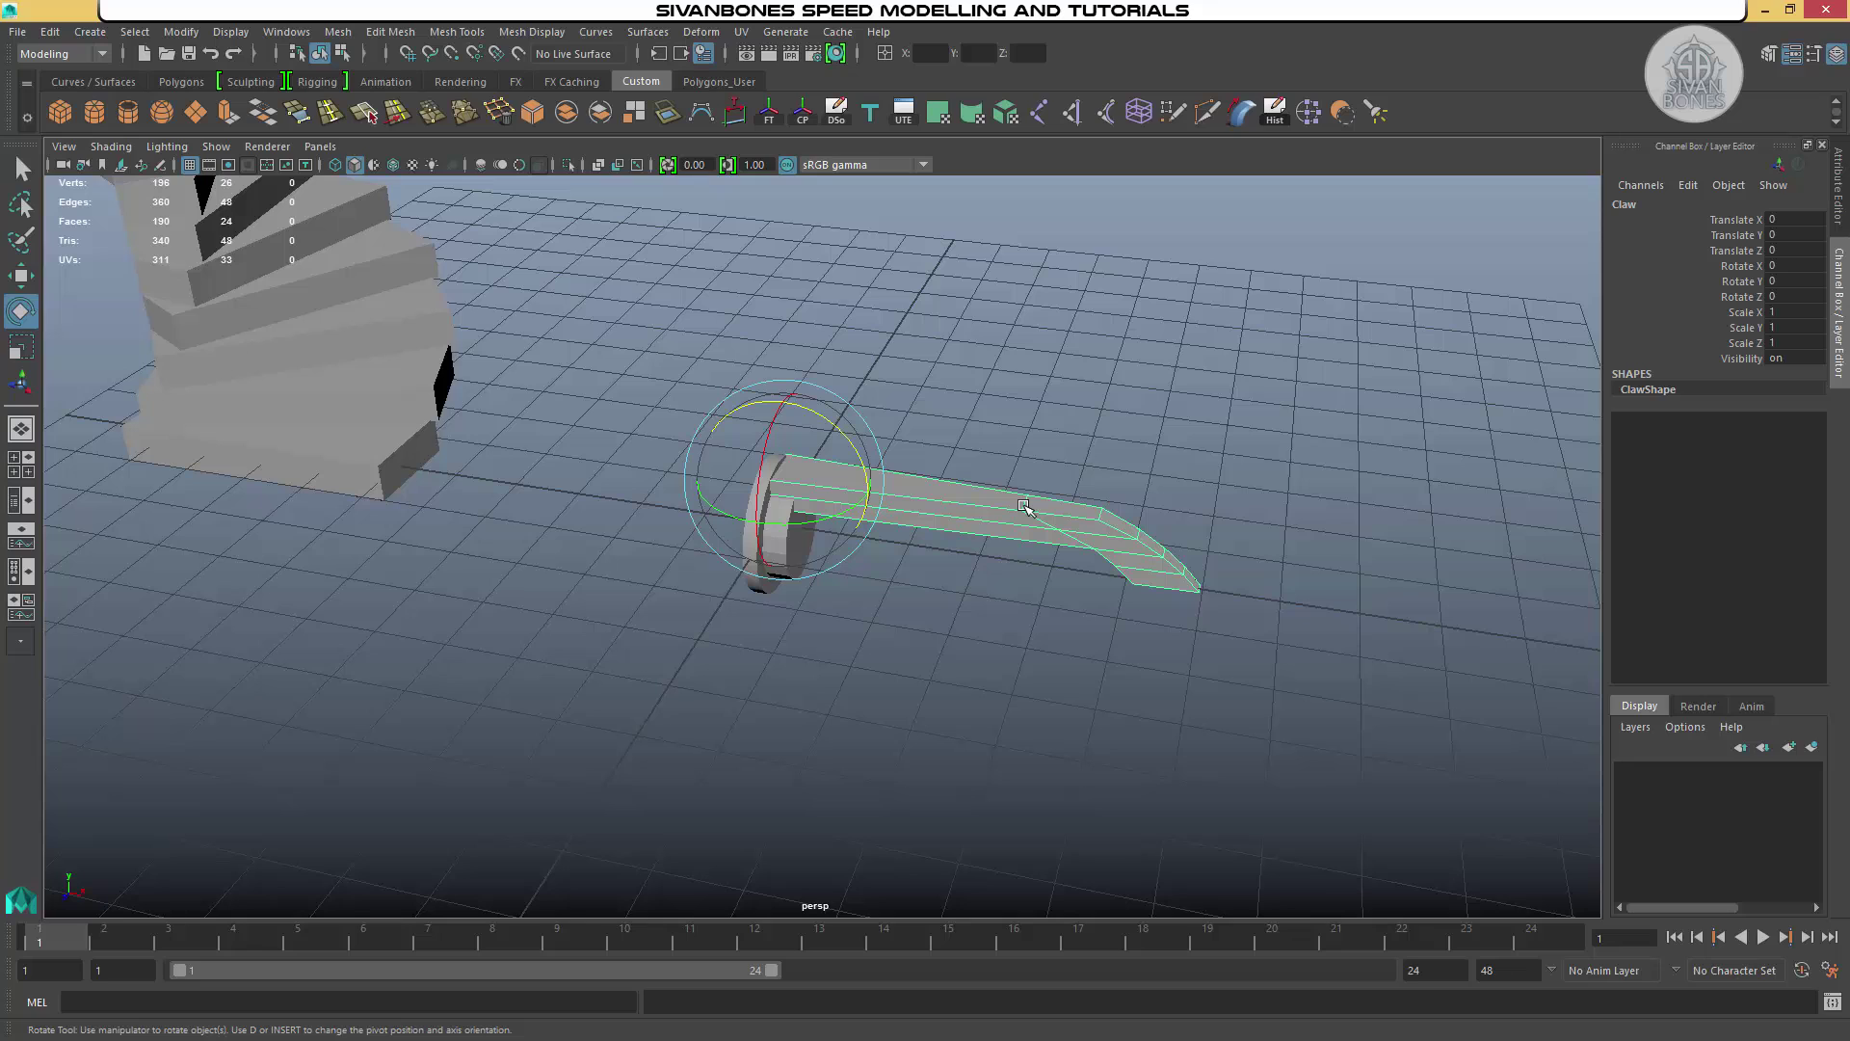
alt+drag(1006, 479, 1092, 415)
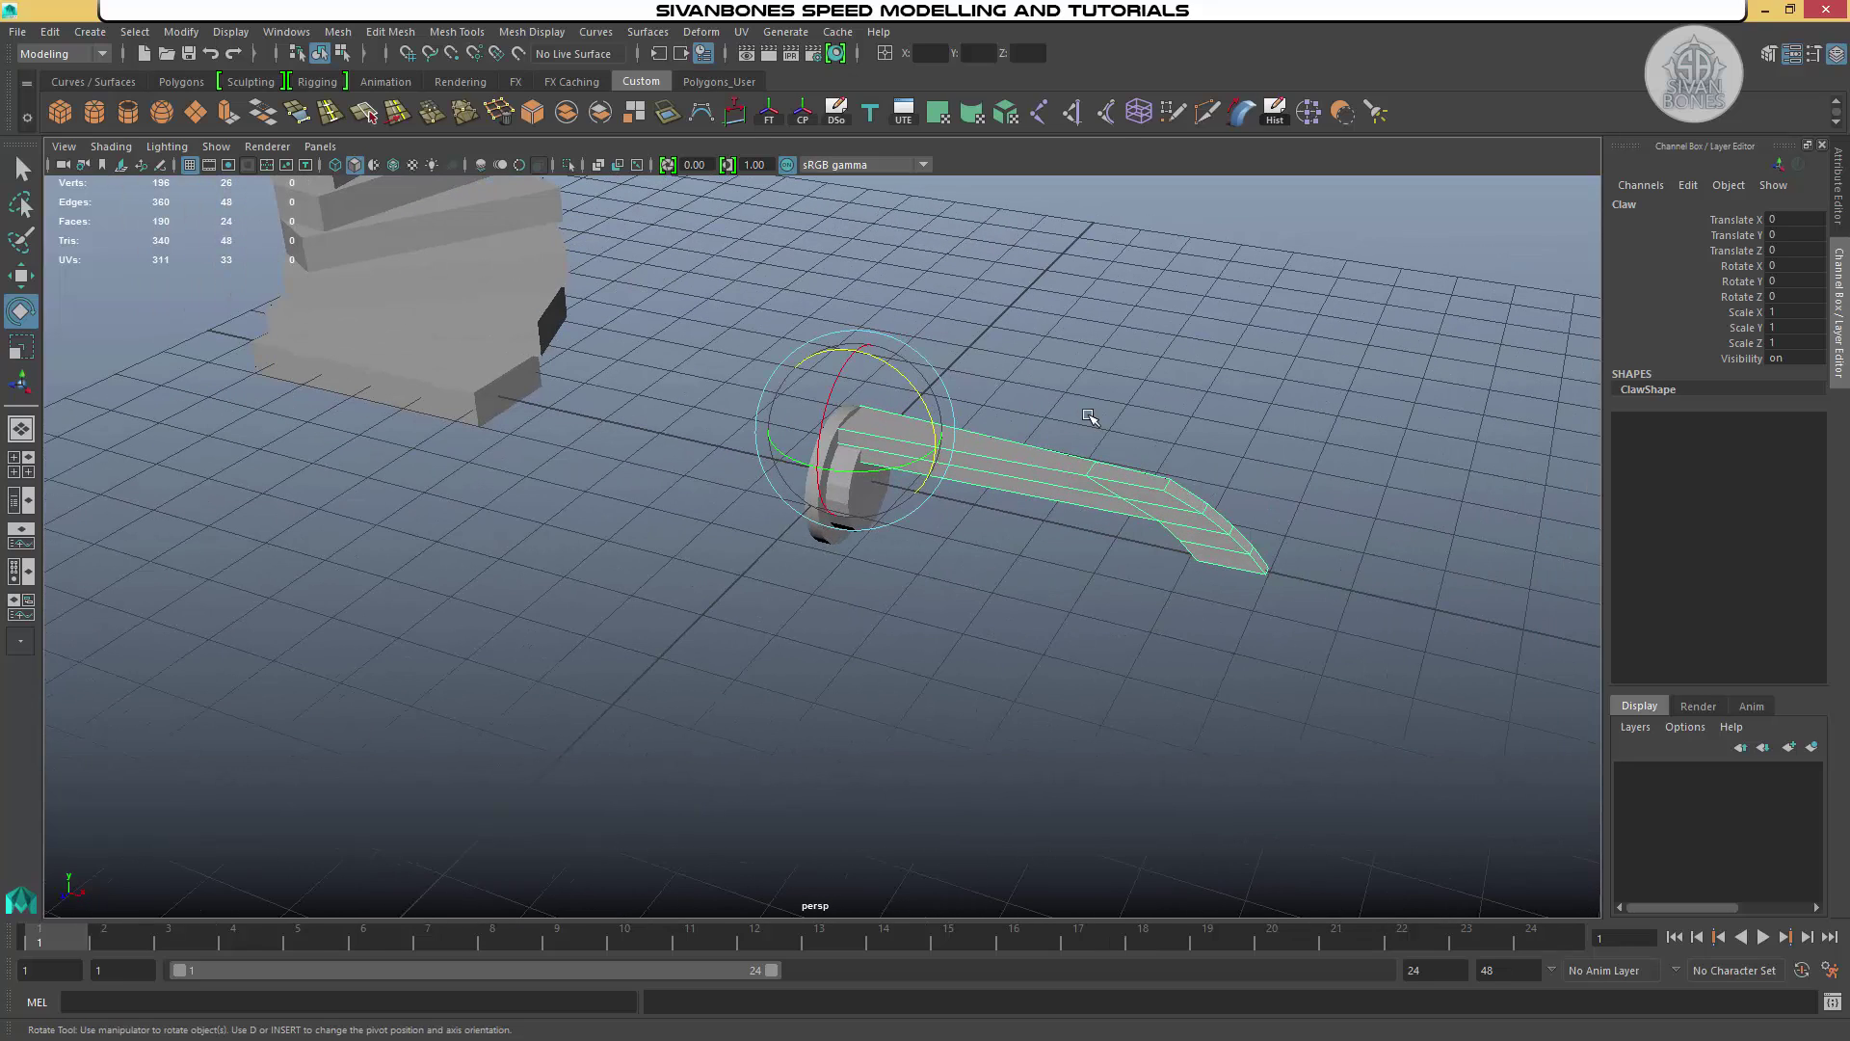
Group the Claw on its own and check where the group's pivot sits in the four views
key(ctrl+g)
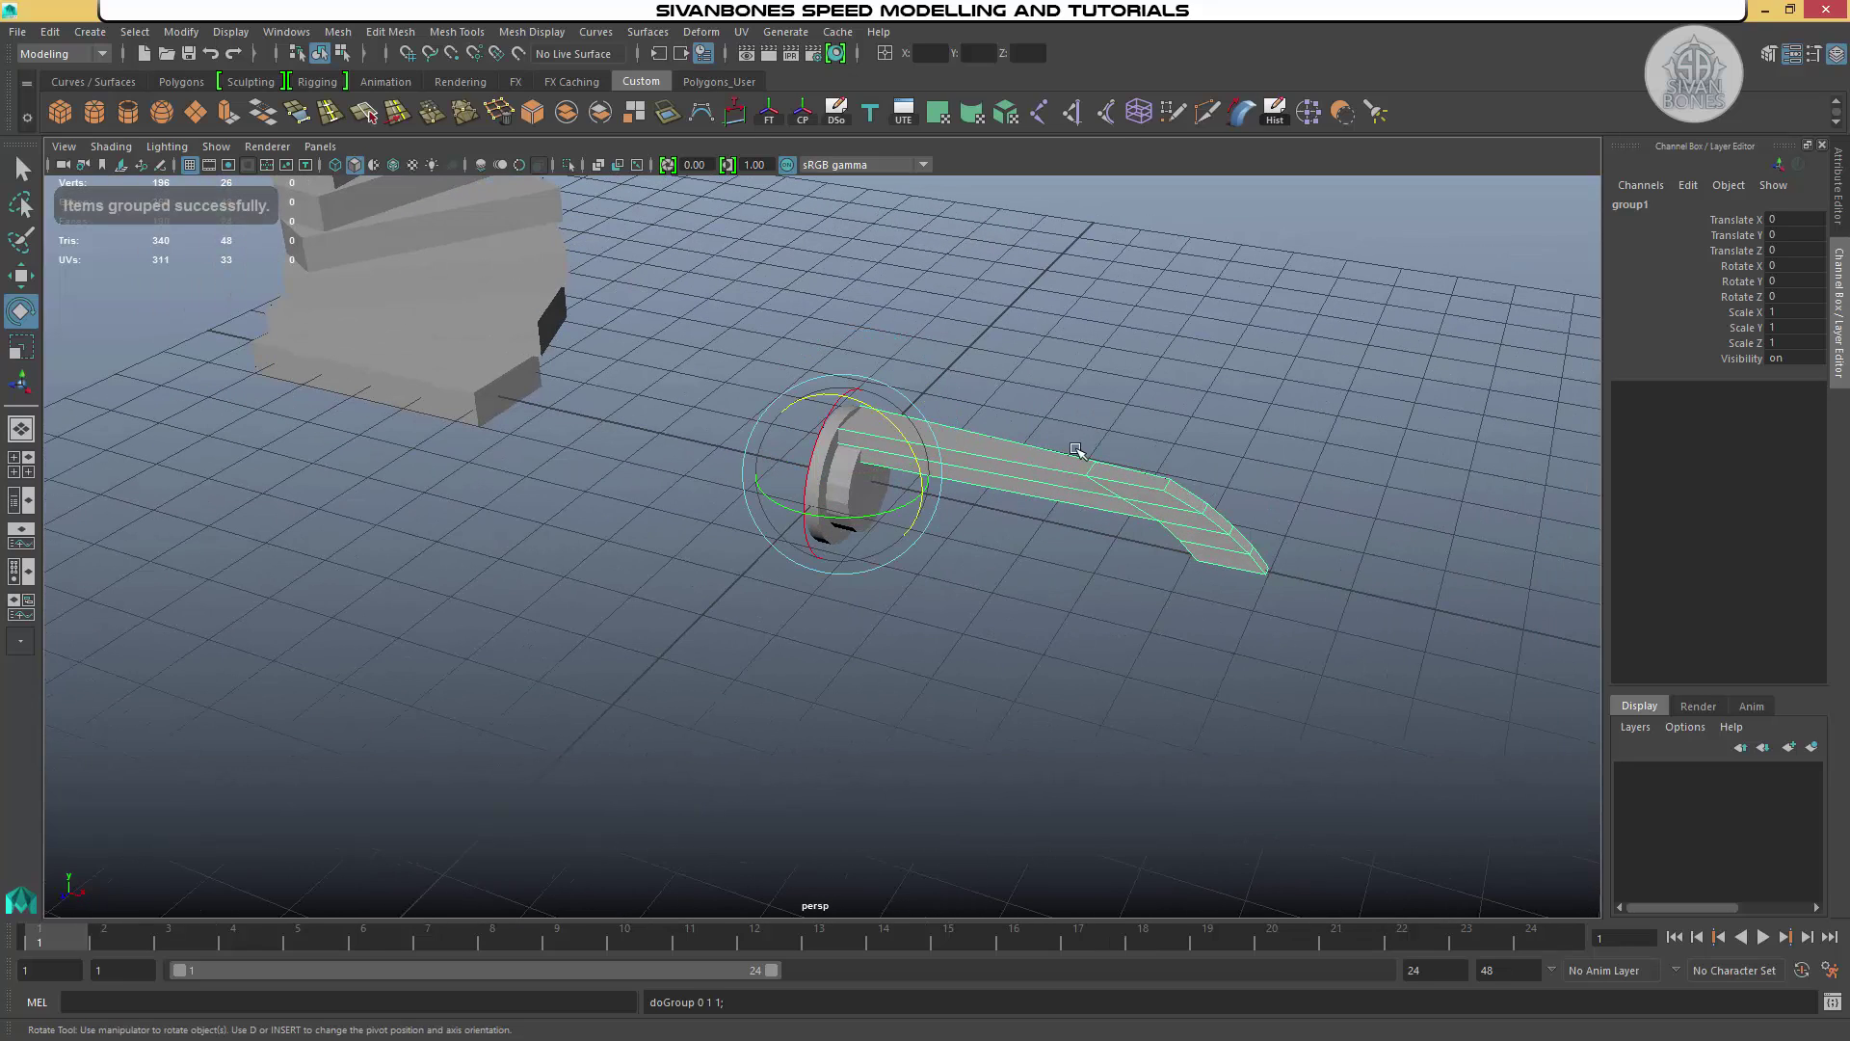
alt+drag(1076, 450, 886, 409)
key(w)
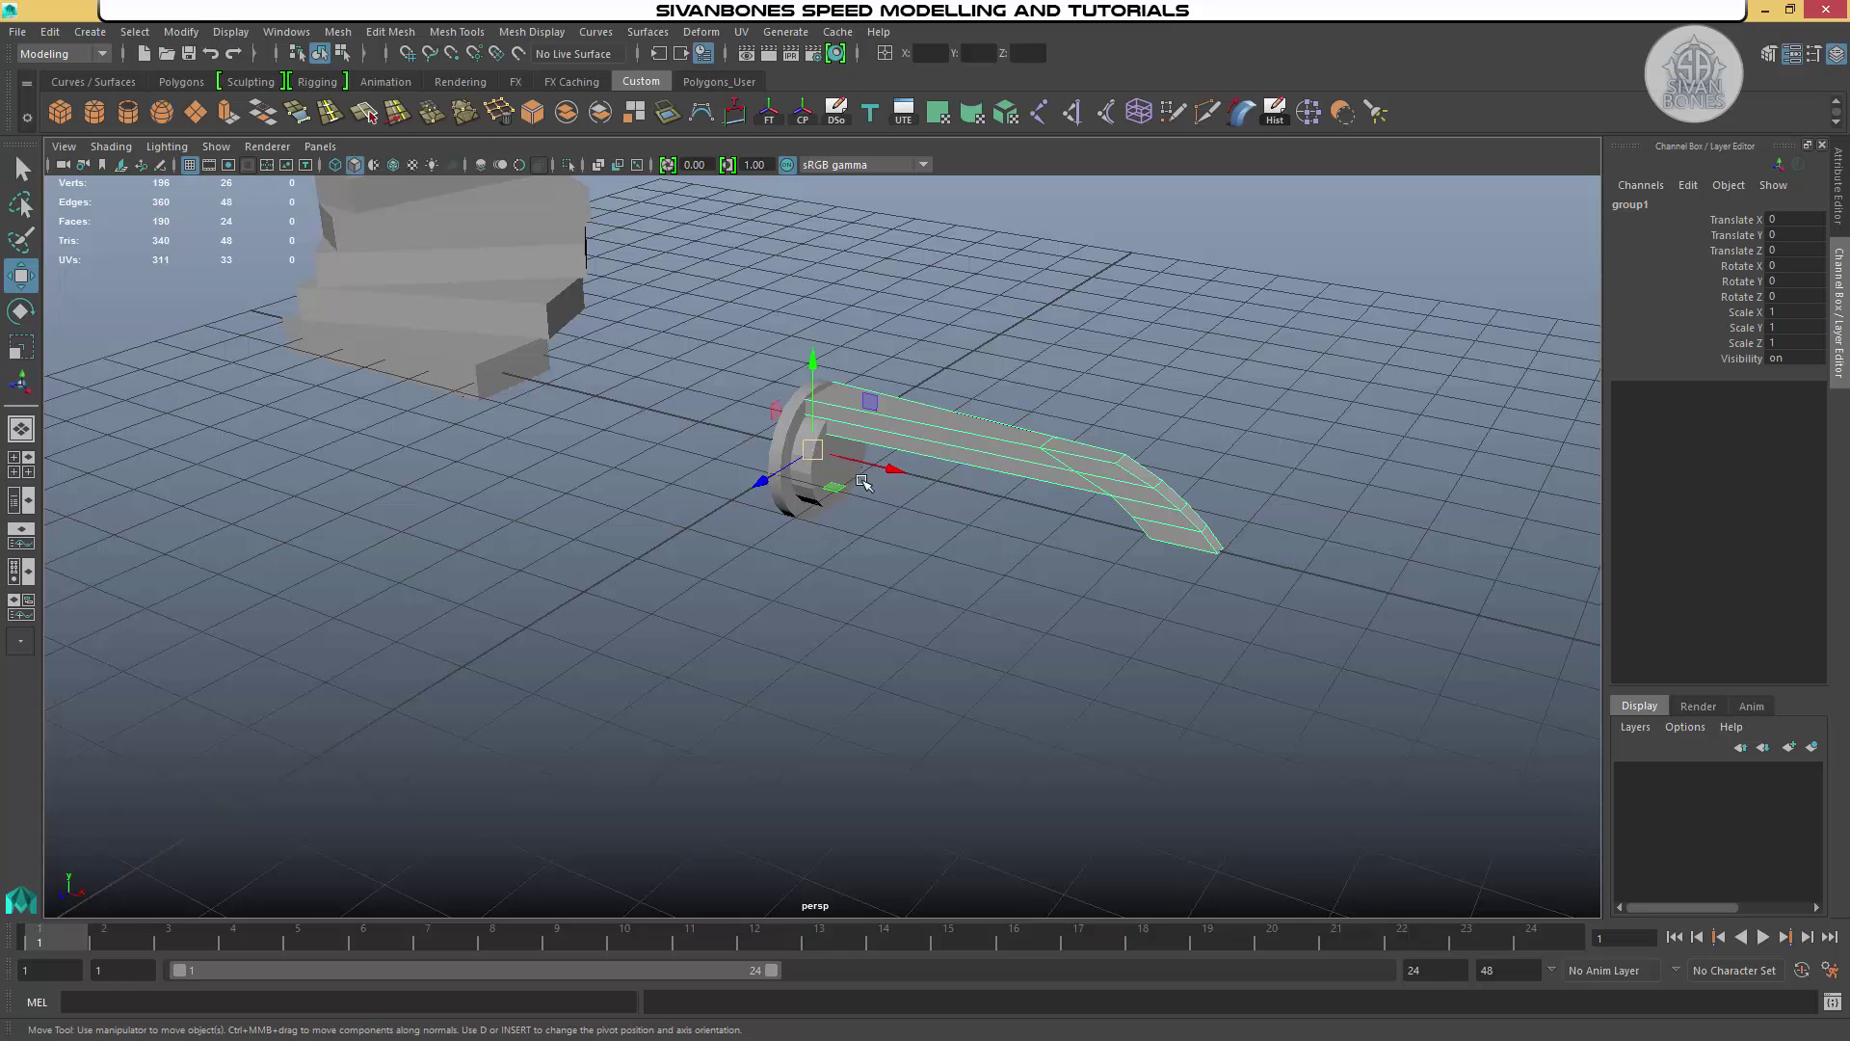
key(space)
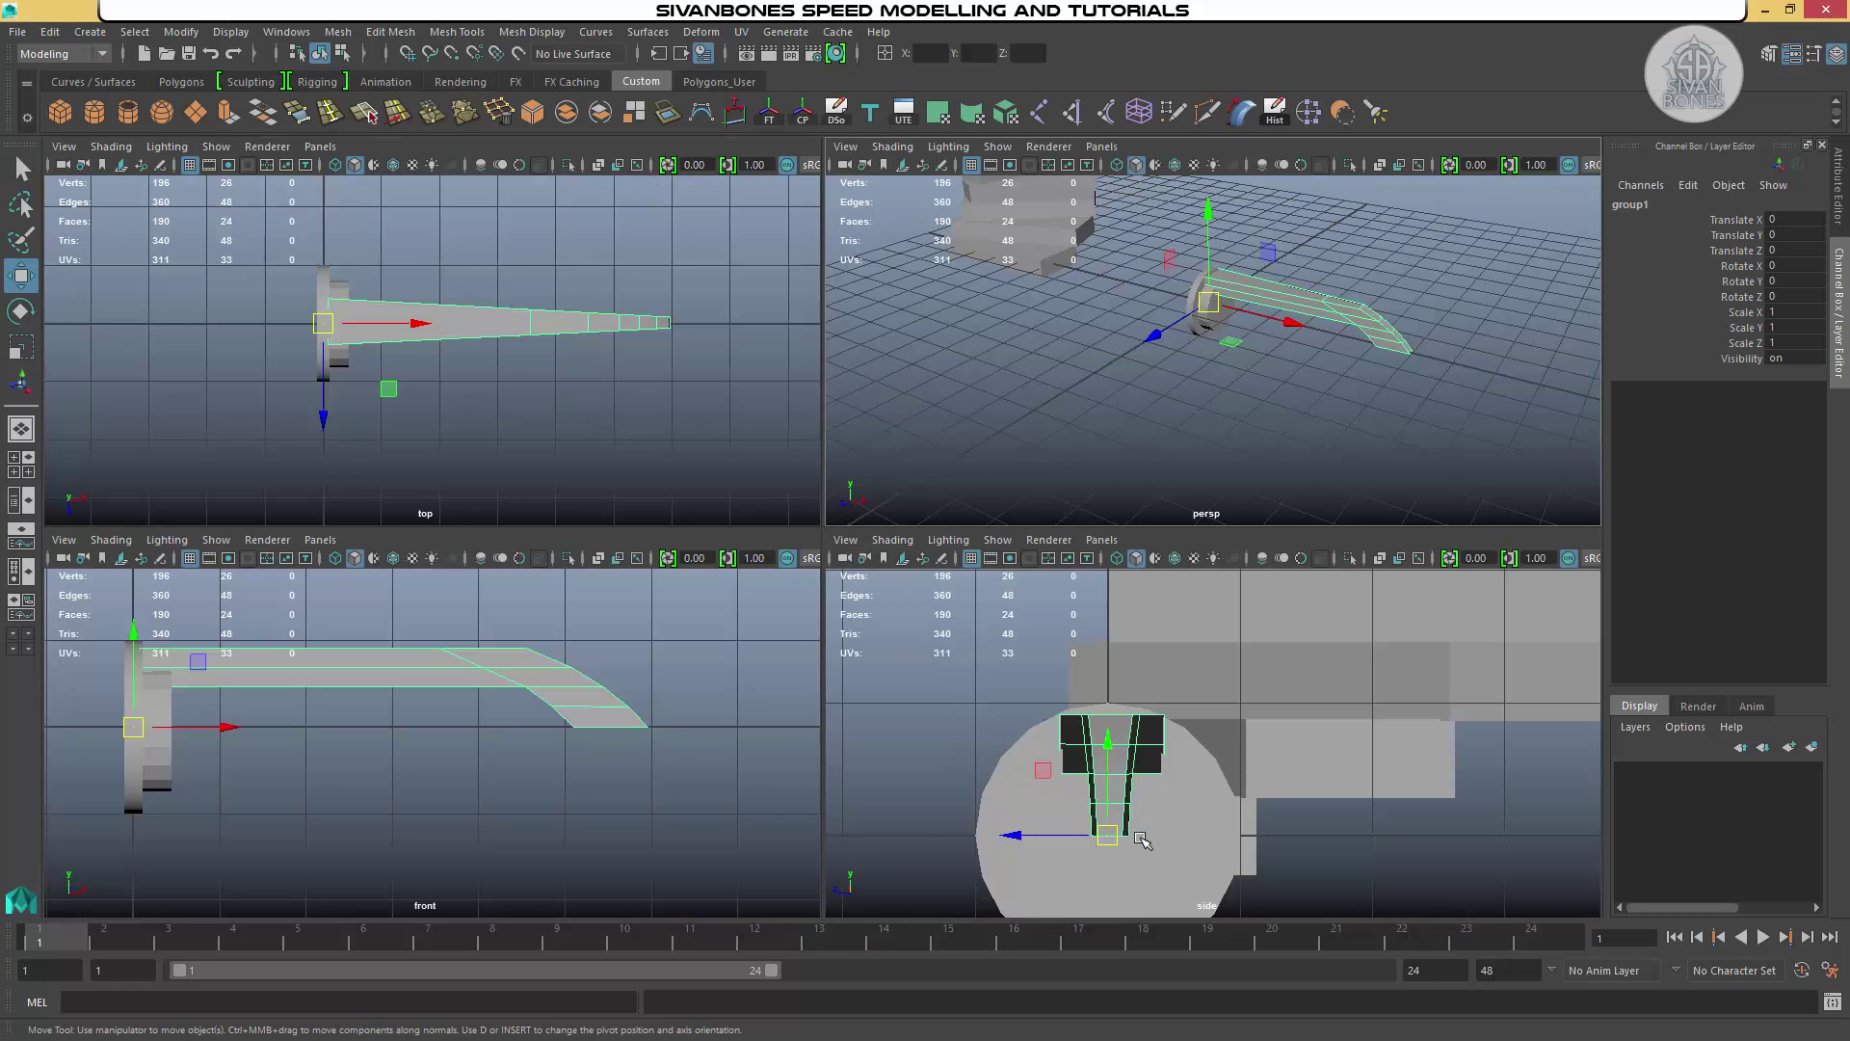
key(space)
Compare the pivots of the Claw mesh and its parent group by selecting the mesh first and the group second
alt+drag(1185, 430, 1244, 263)
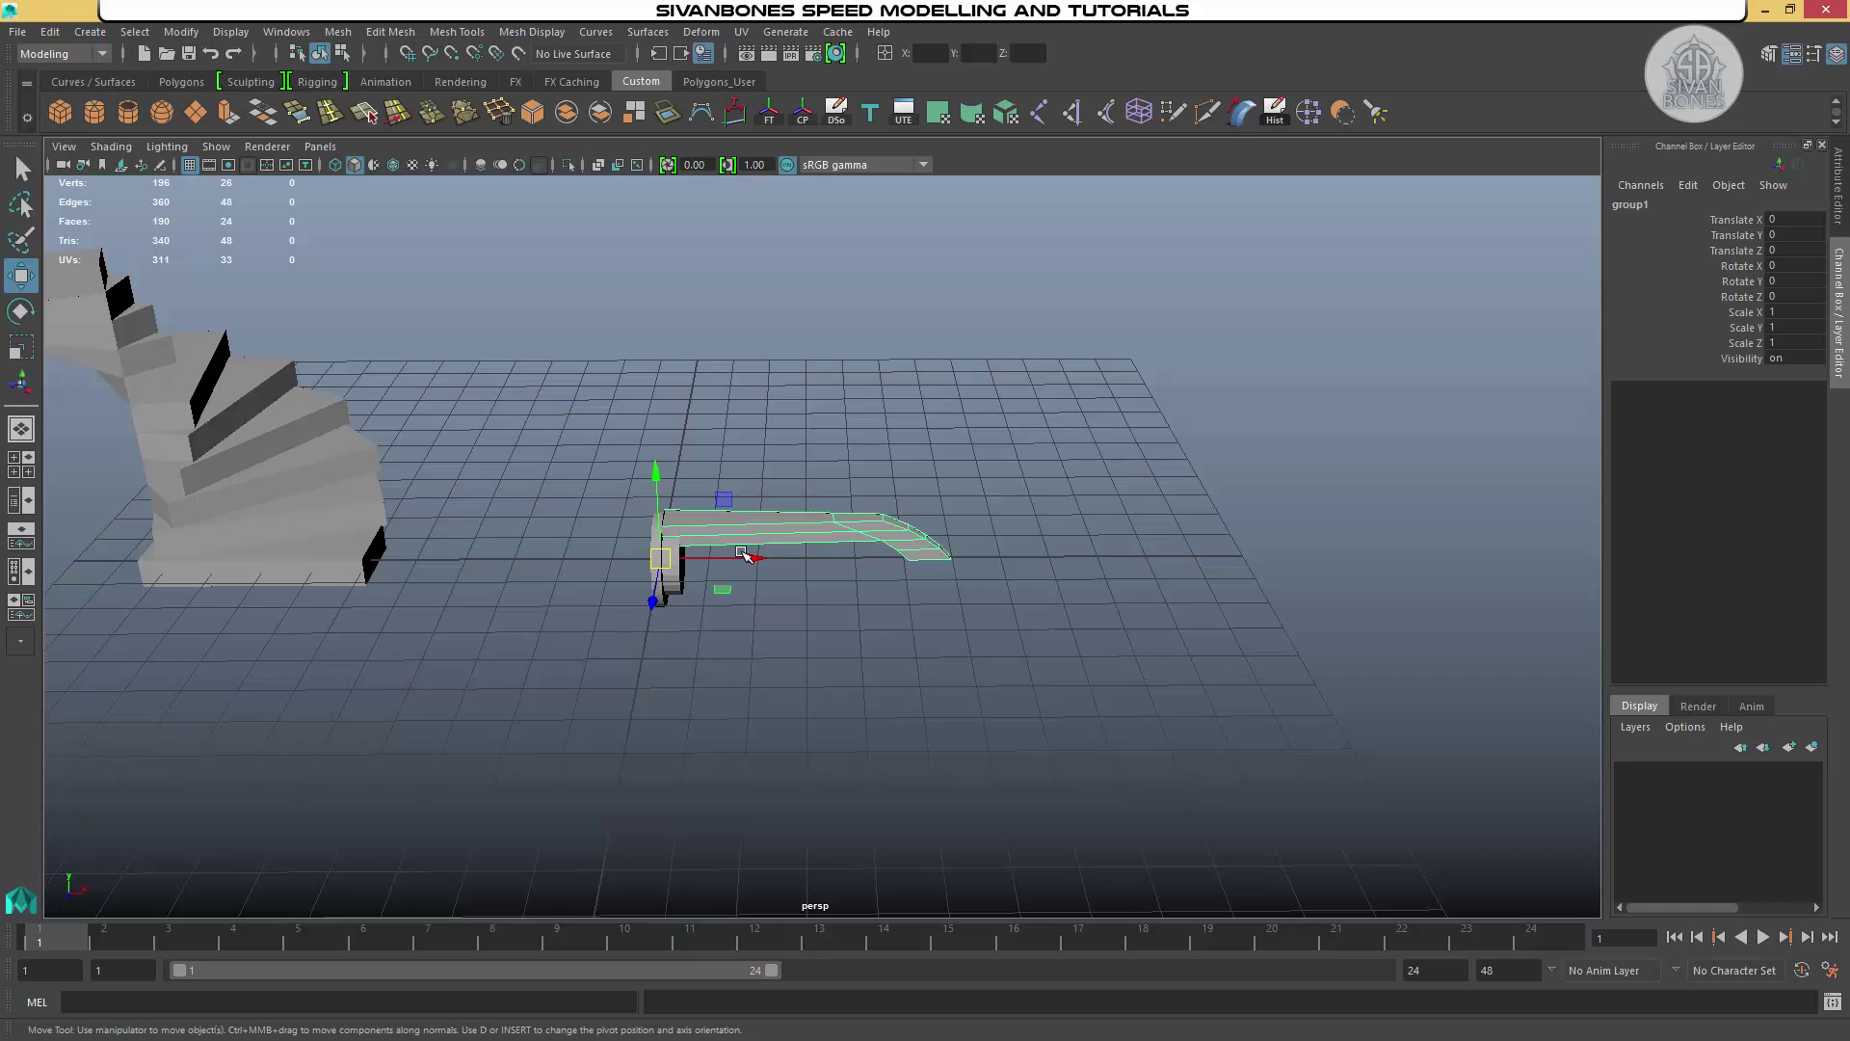
alt+drag(845, 587, 587, 453)
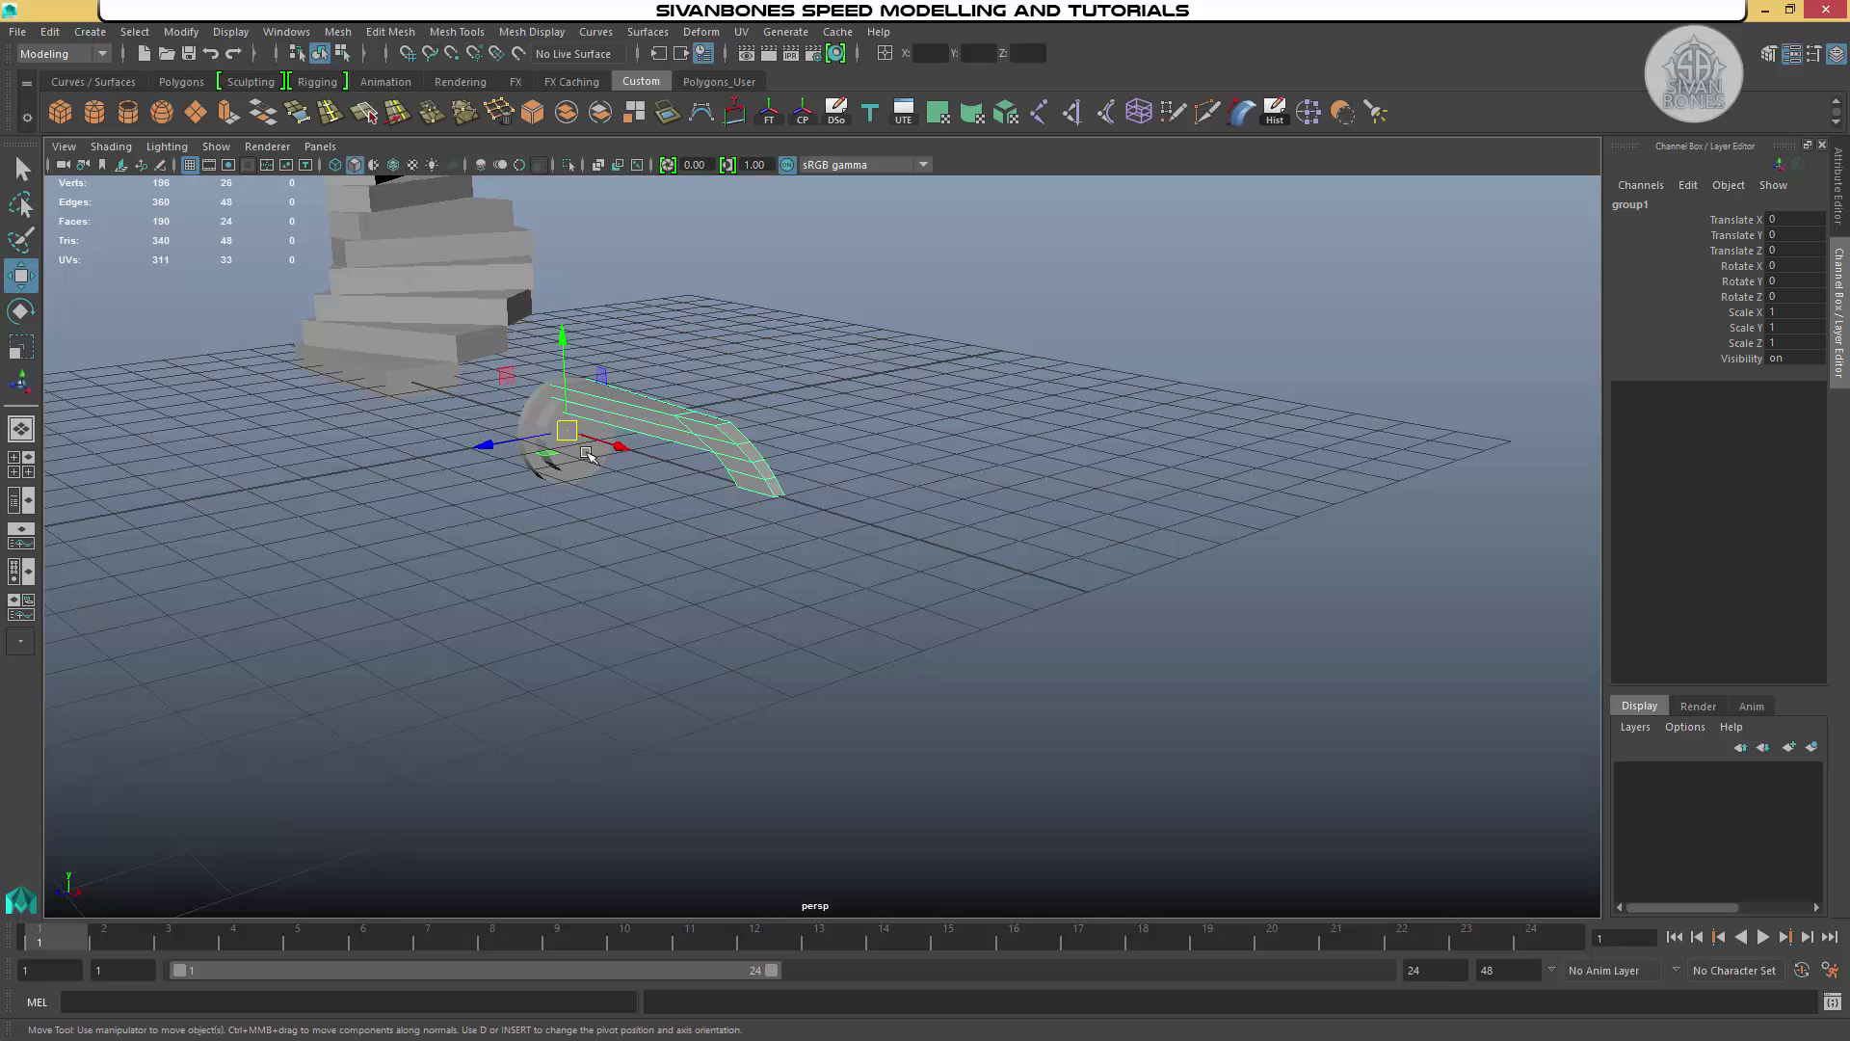
alt+drag(730, 473, 728, 479)
click(727, 479)
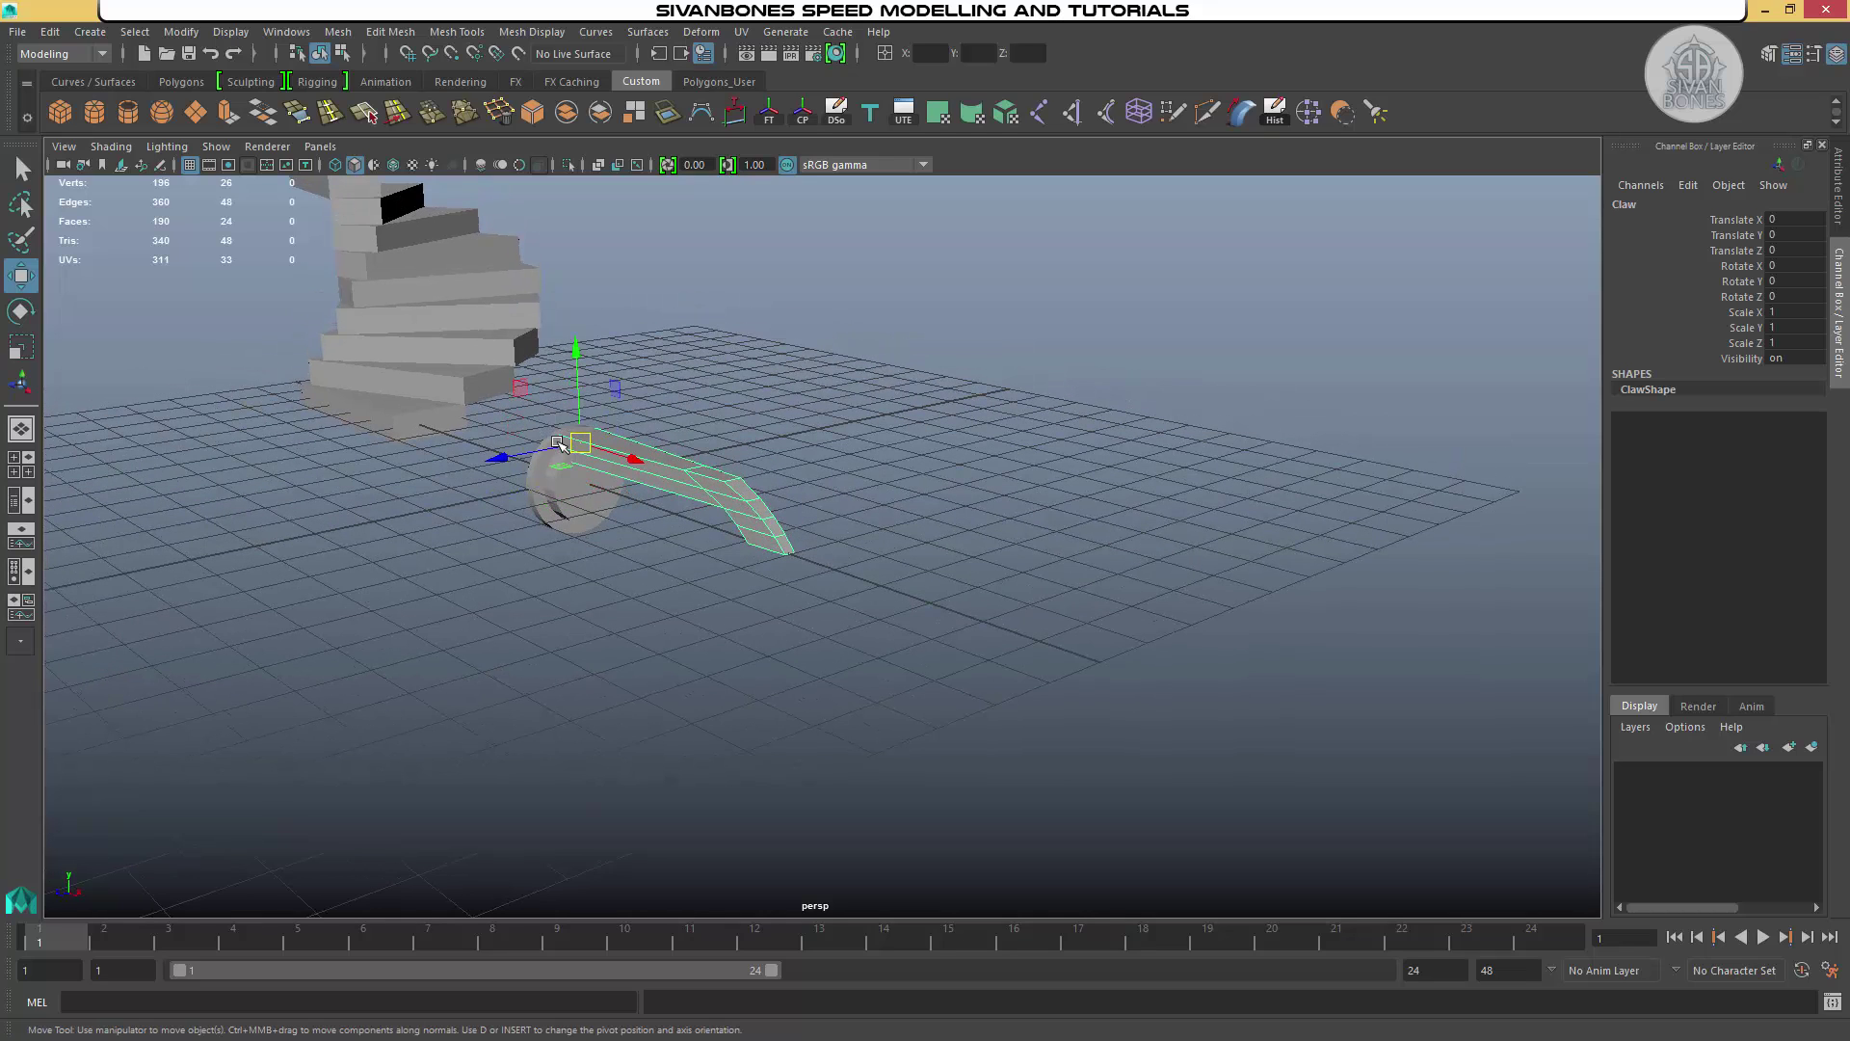
key(Up)
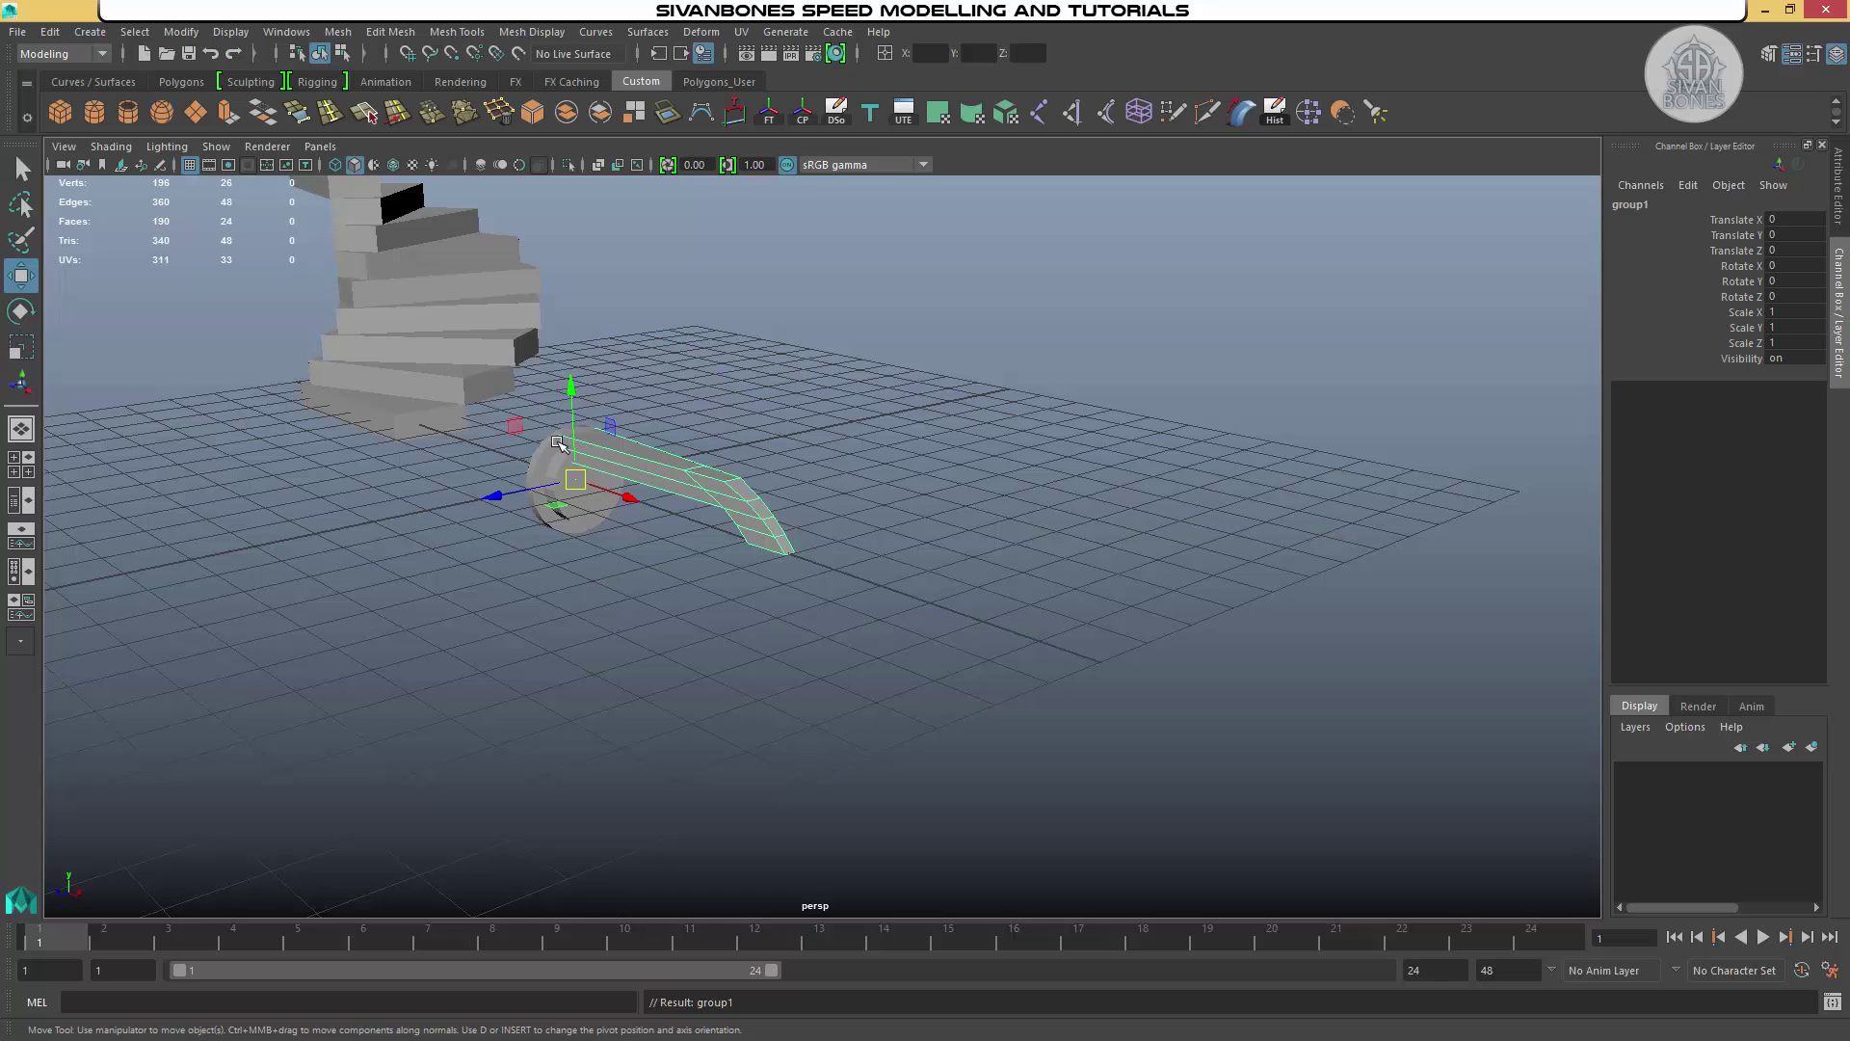
Open the Duplicate Special options for the Claw's parent group, reset the settings and set the geometry type to Instance
alt+drag(605, 455, 647, 467)
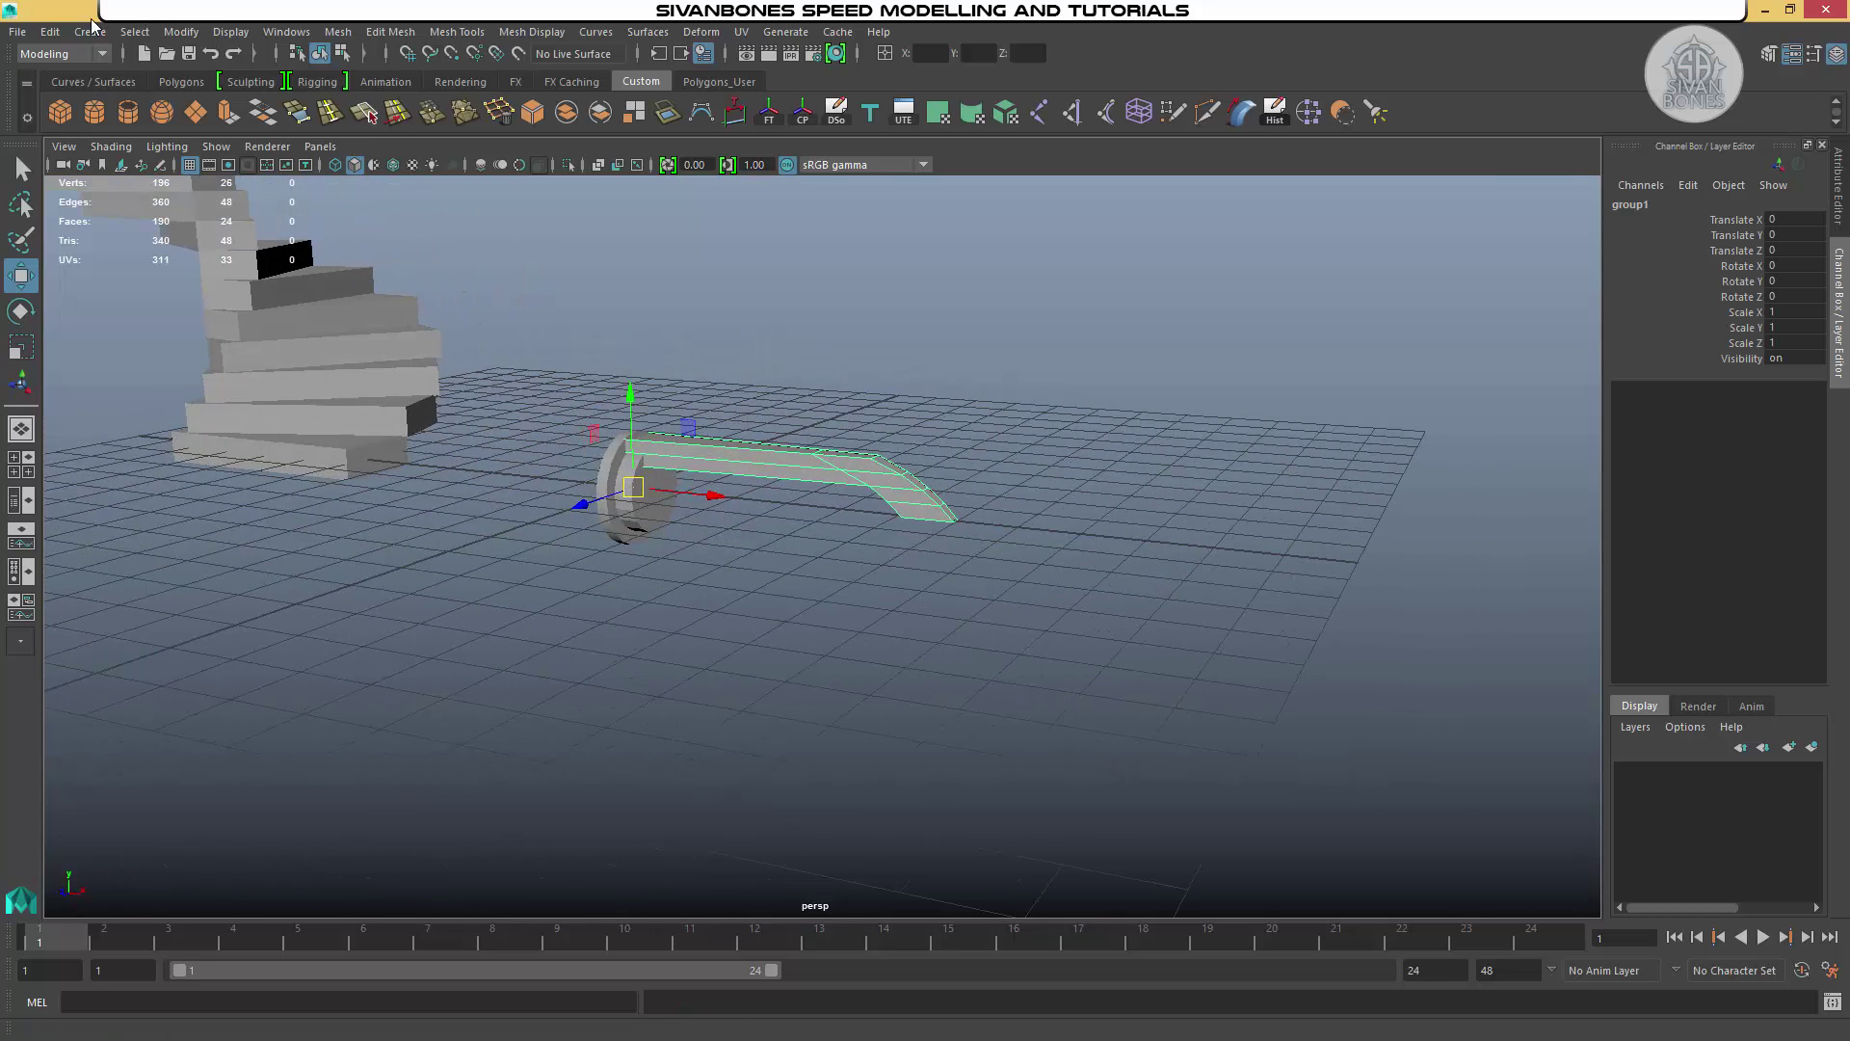
click(50, 32)
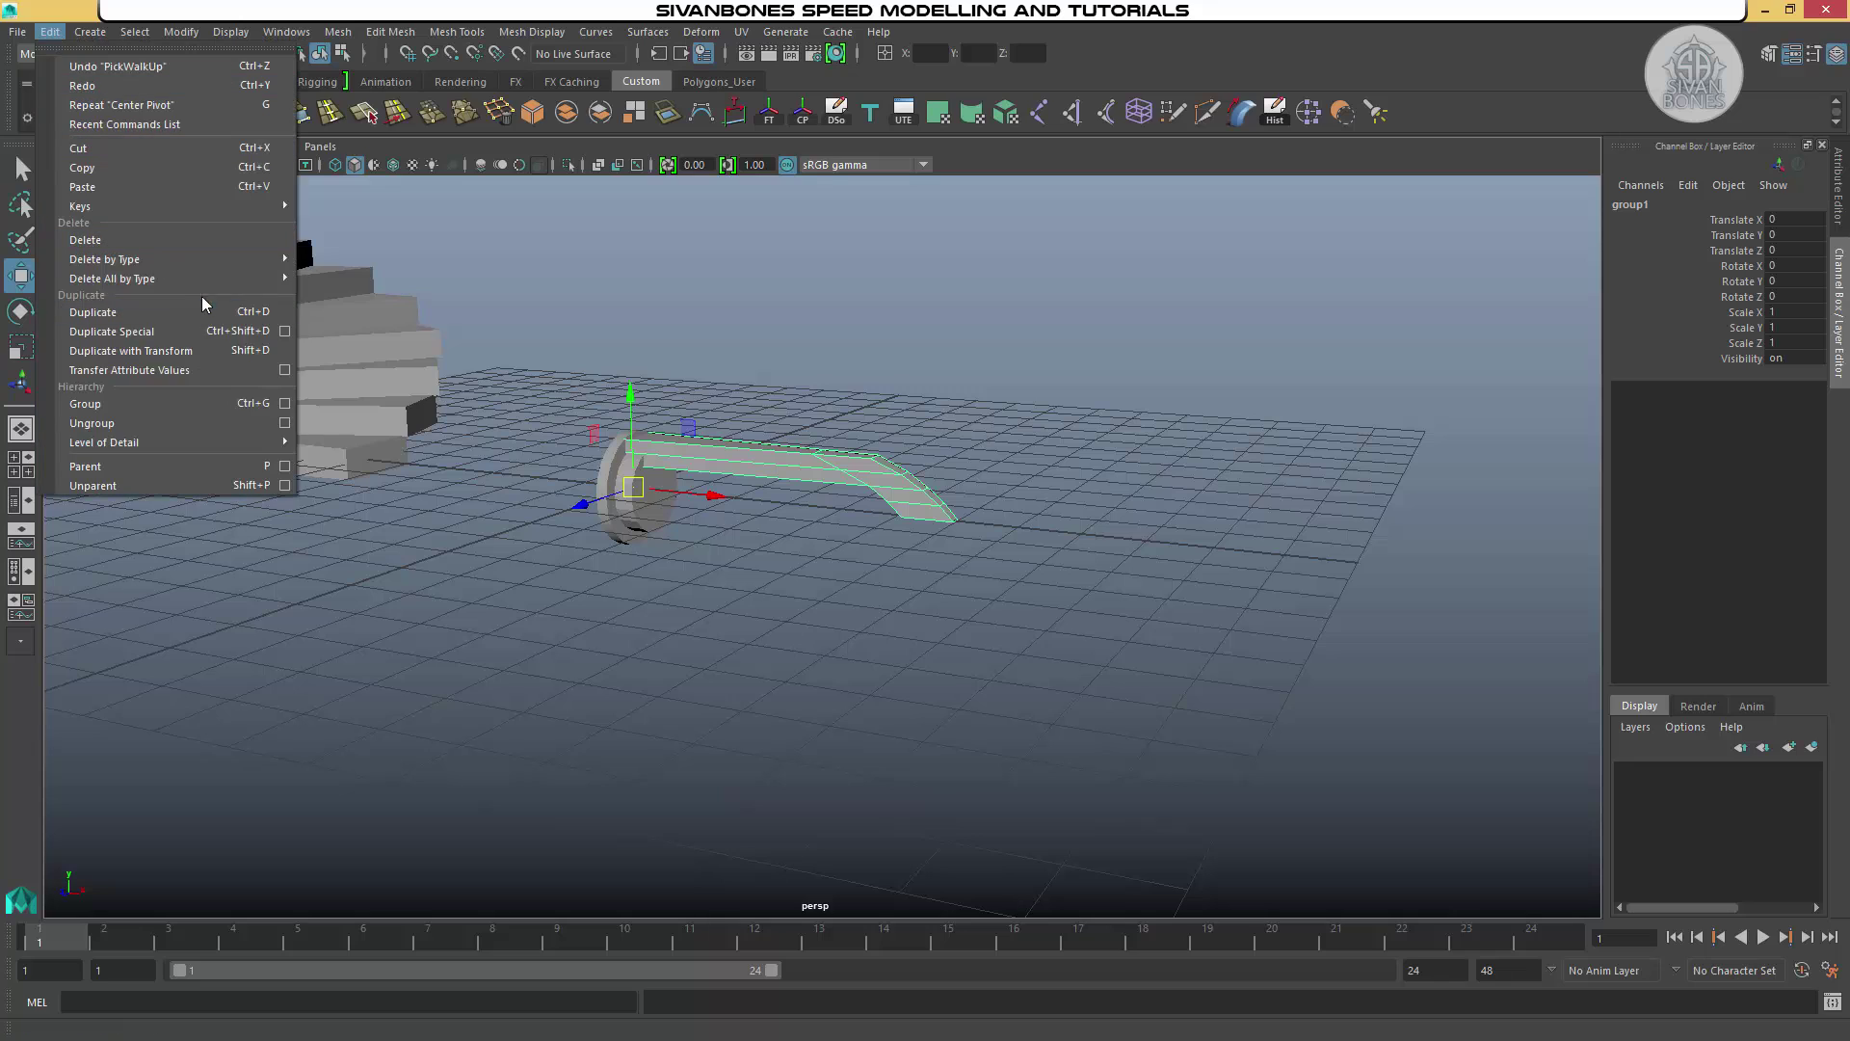
click(284, 332)
click(1249, 119)
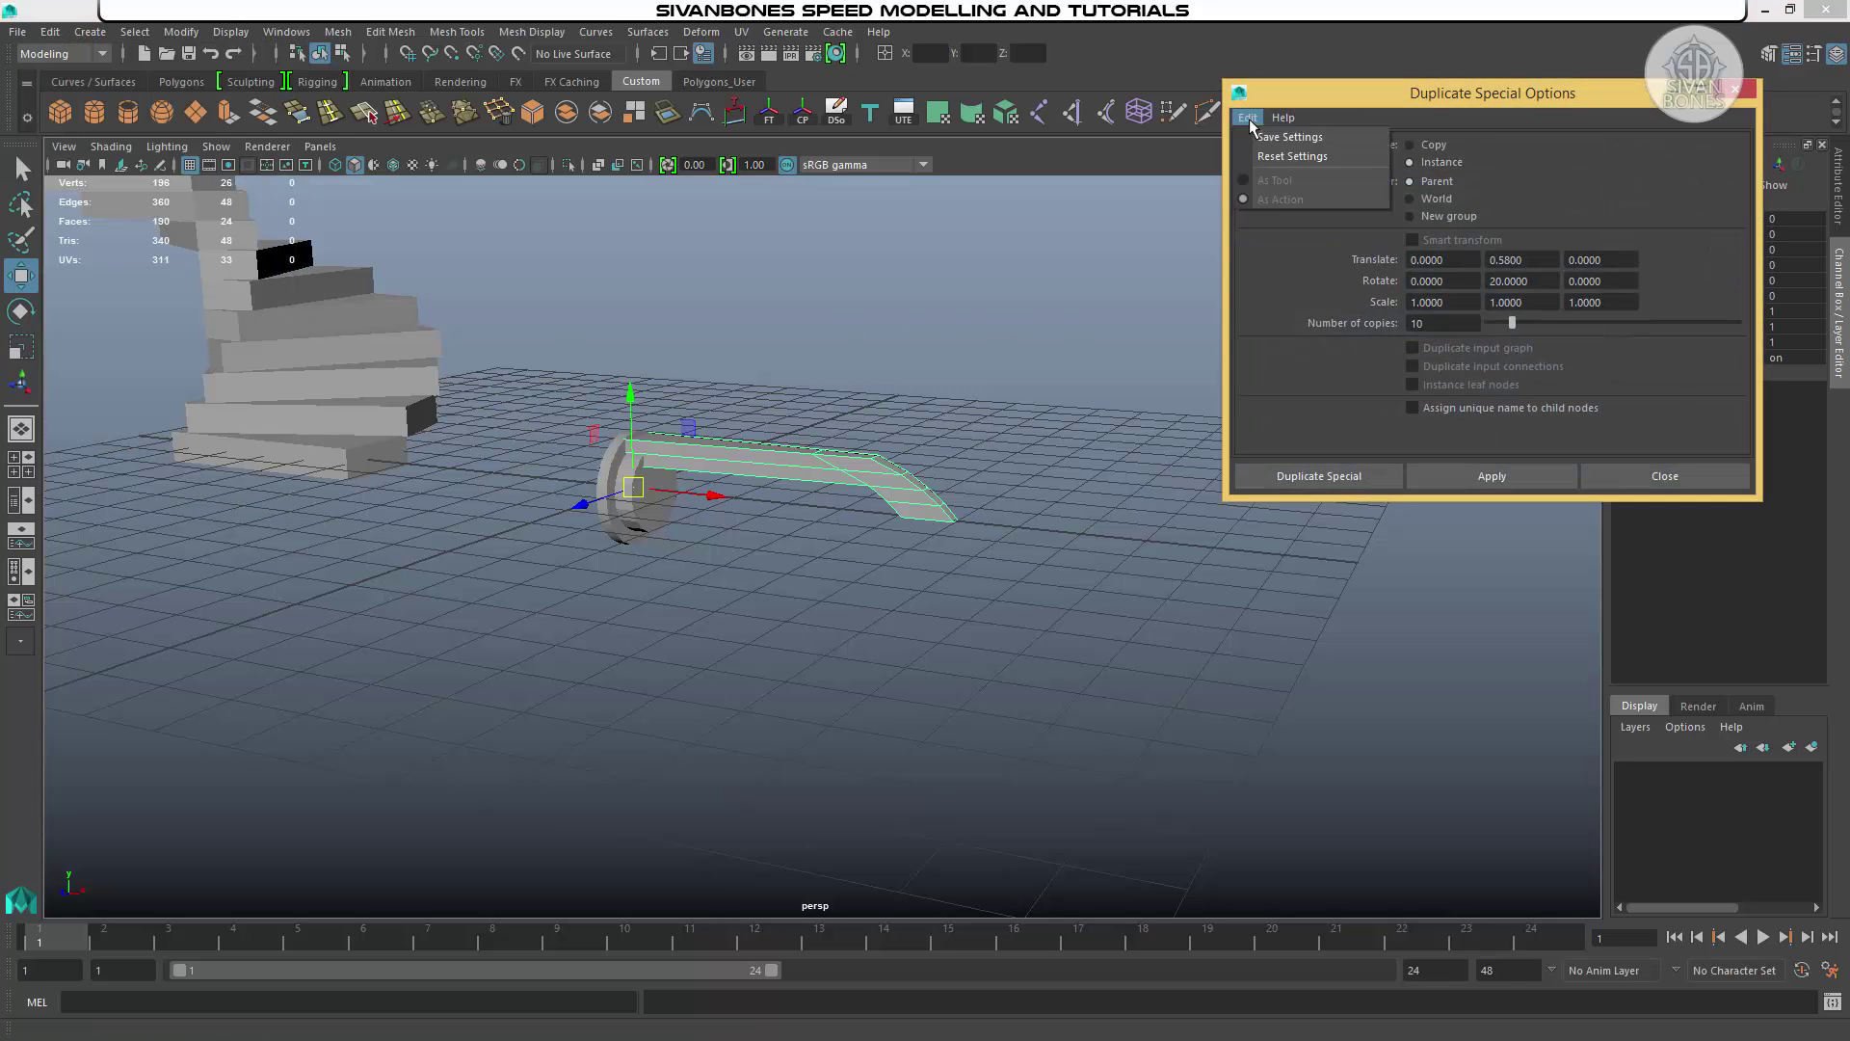
click(1288, 154)
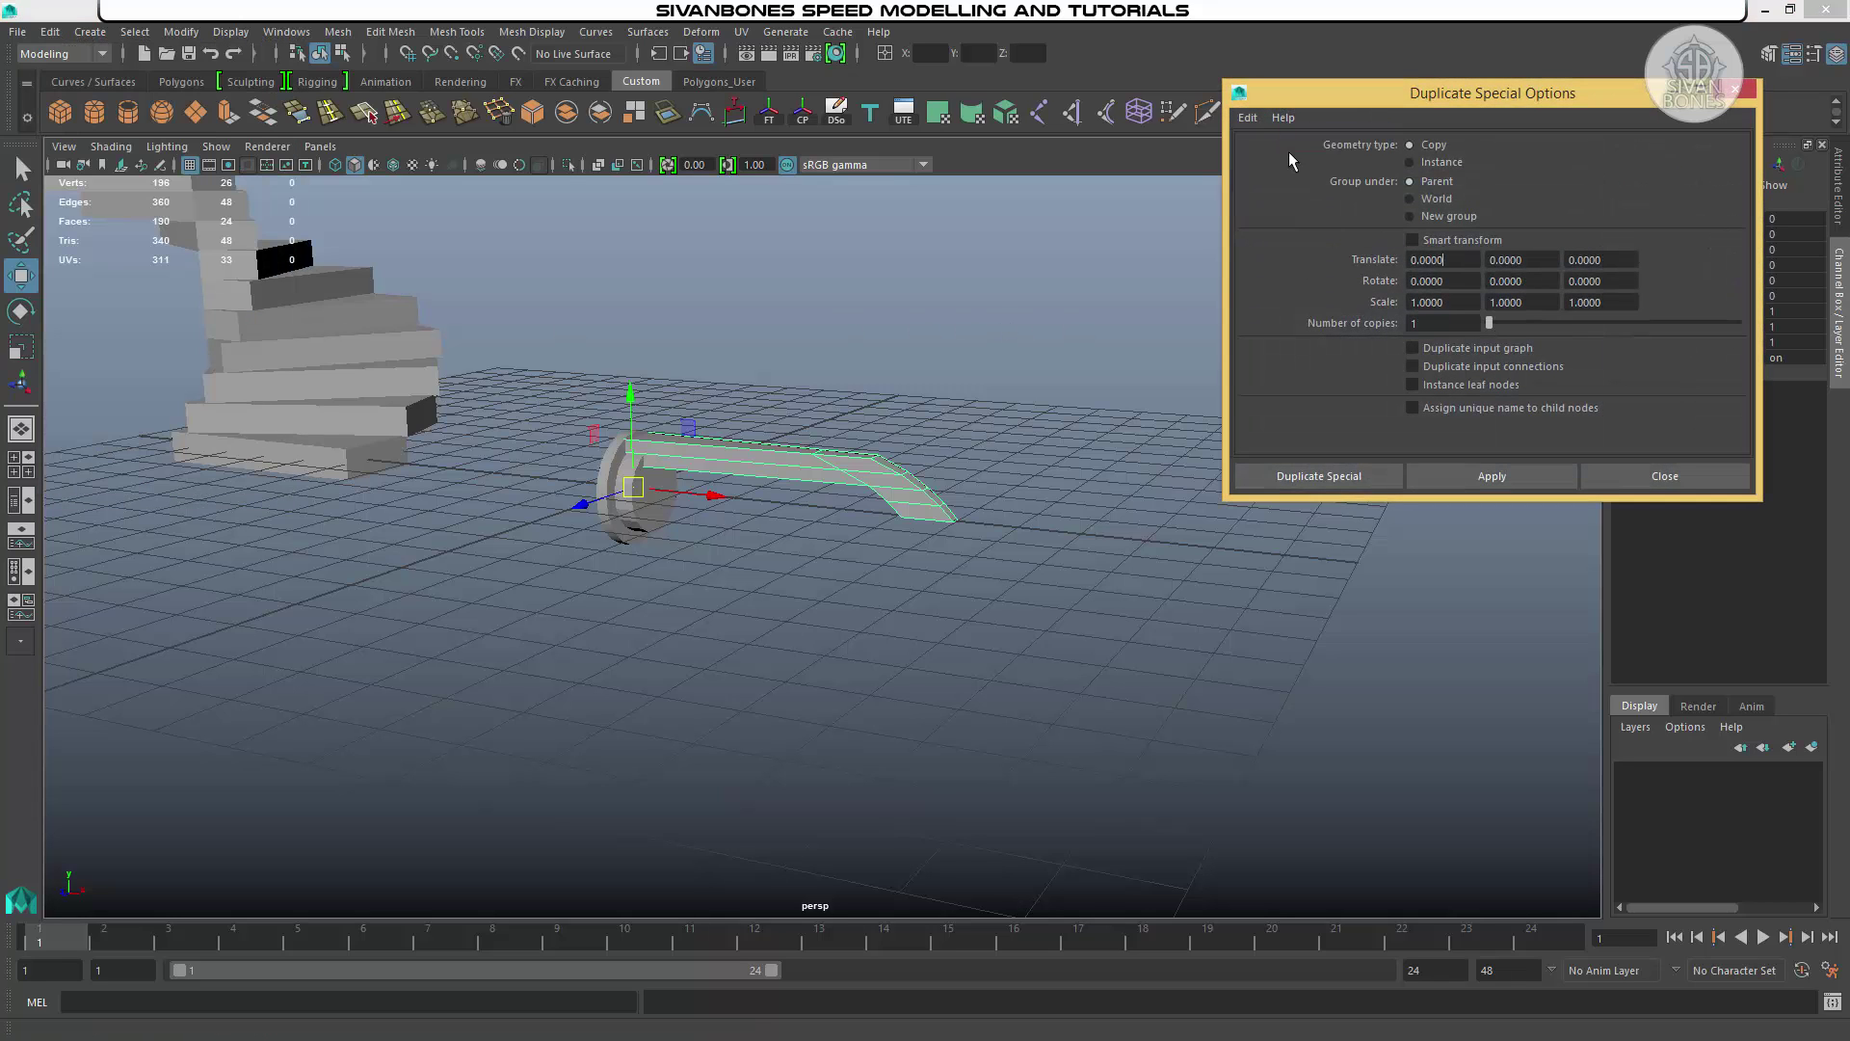
click(1428, 164)
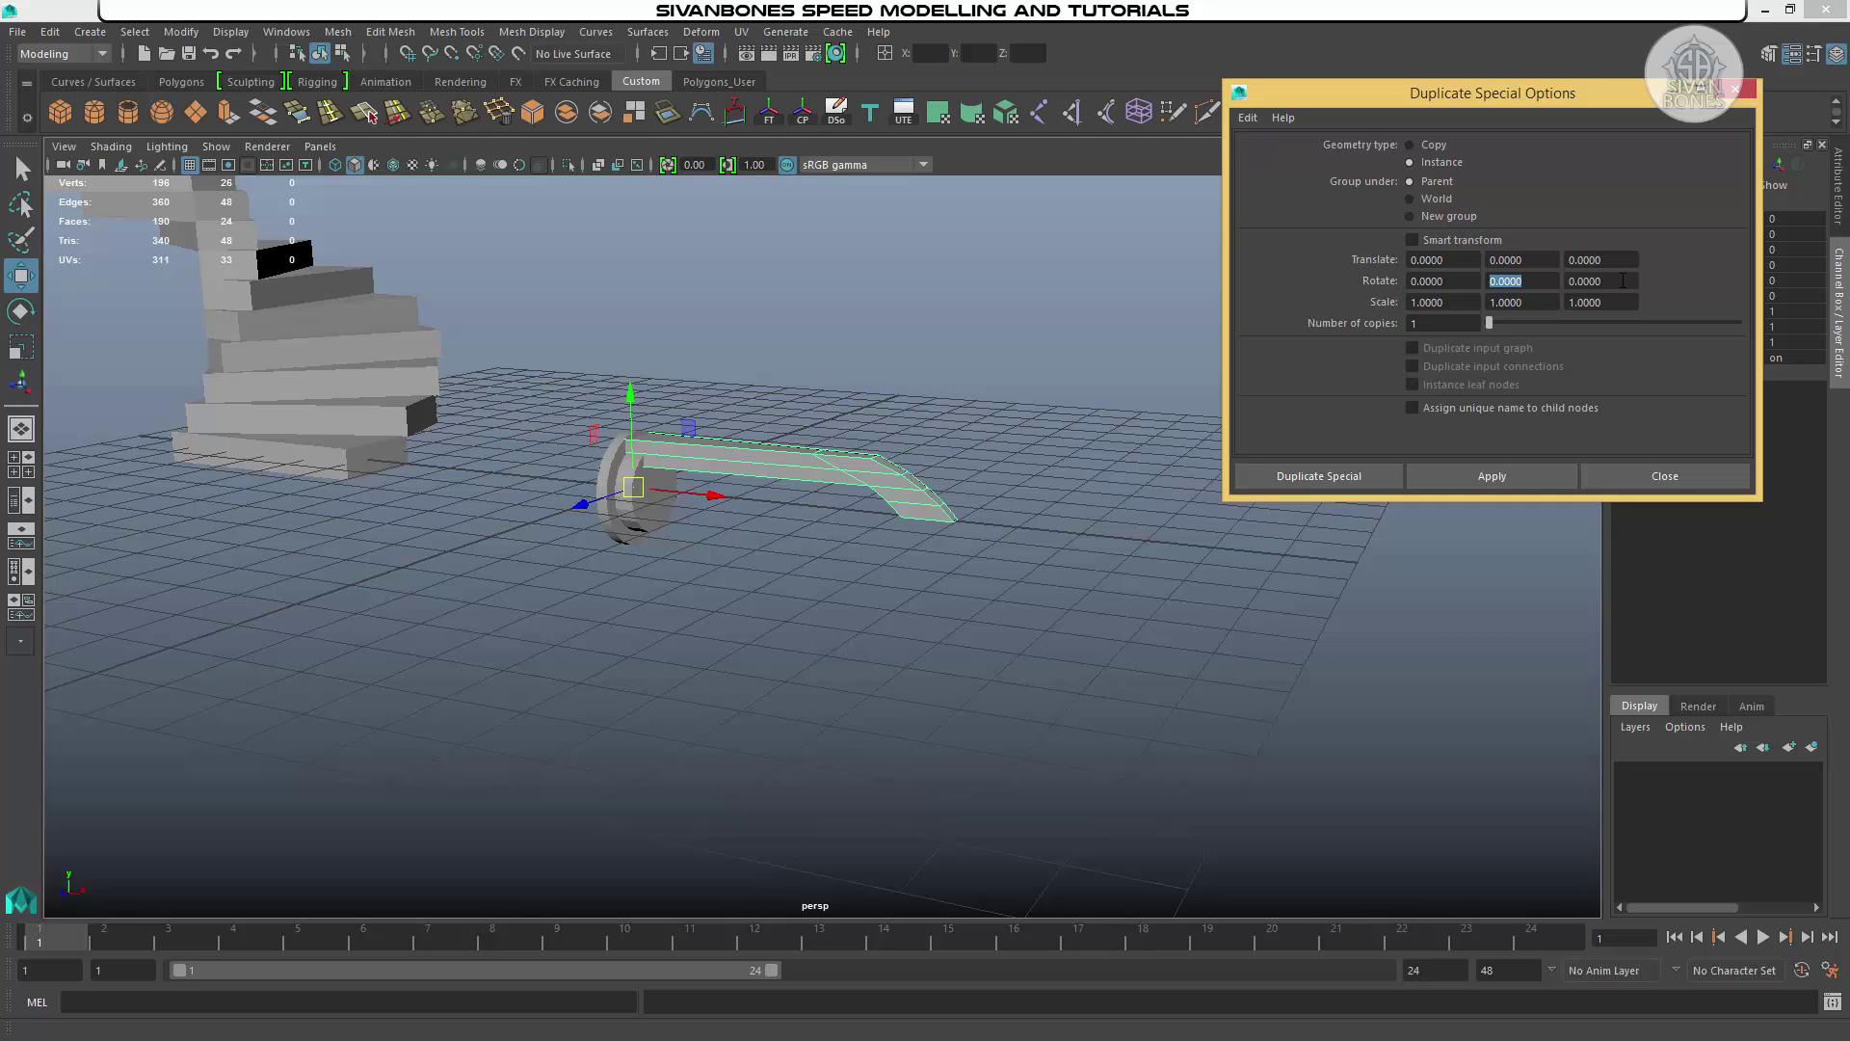
Duplicate the Claw's group as 3 instances, each rotated 90 degrees about X around the brace
key(shift+Tab)
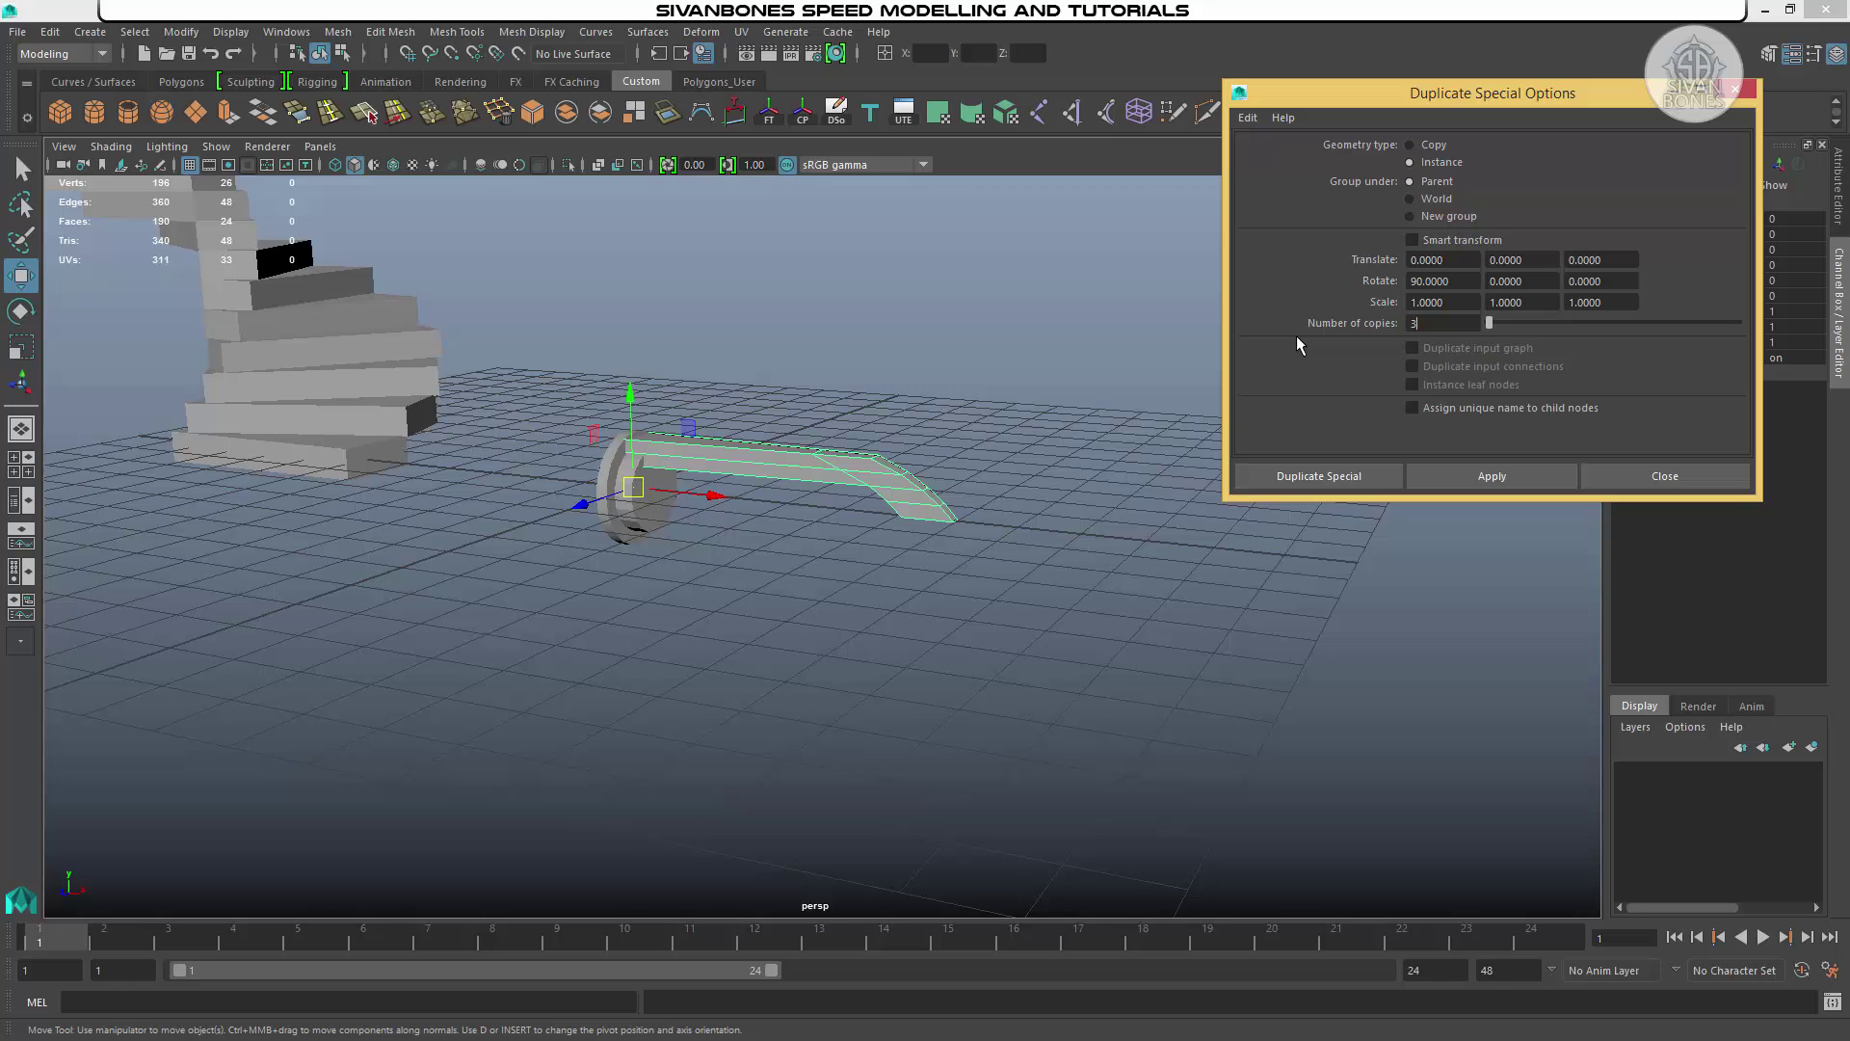
drag(1412, 94, 1292, 144)
click(1142, 515)
alt+drag(1089, 522, 691, 398)
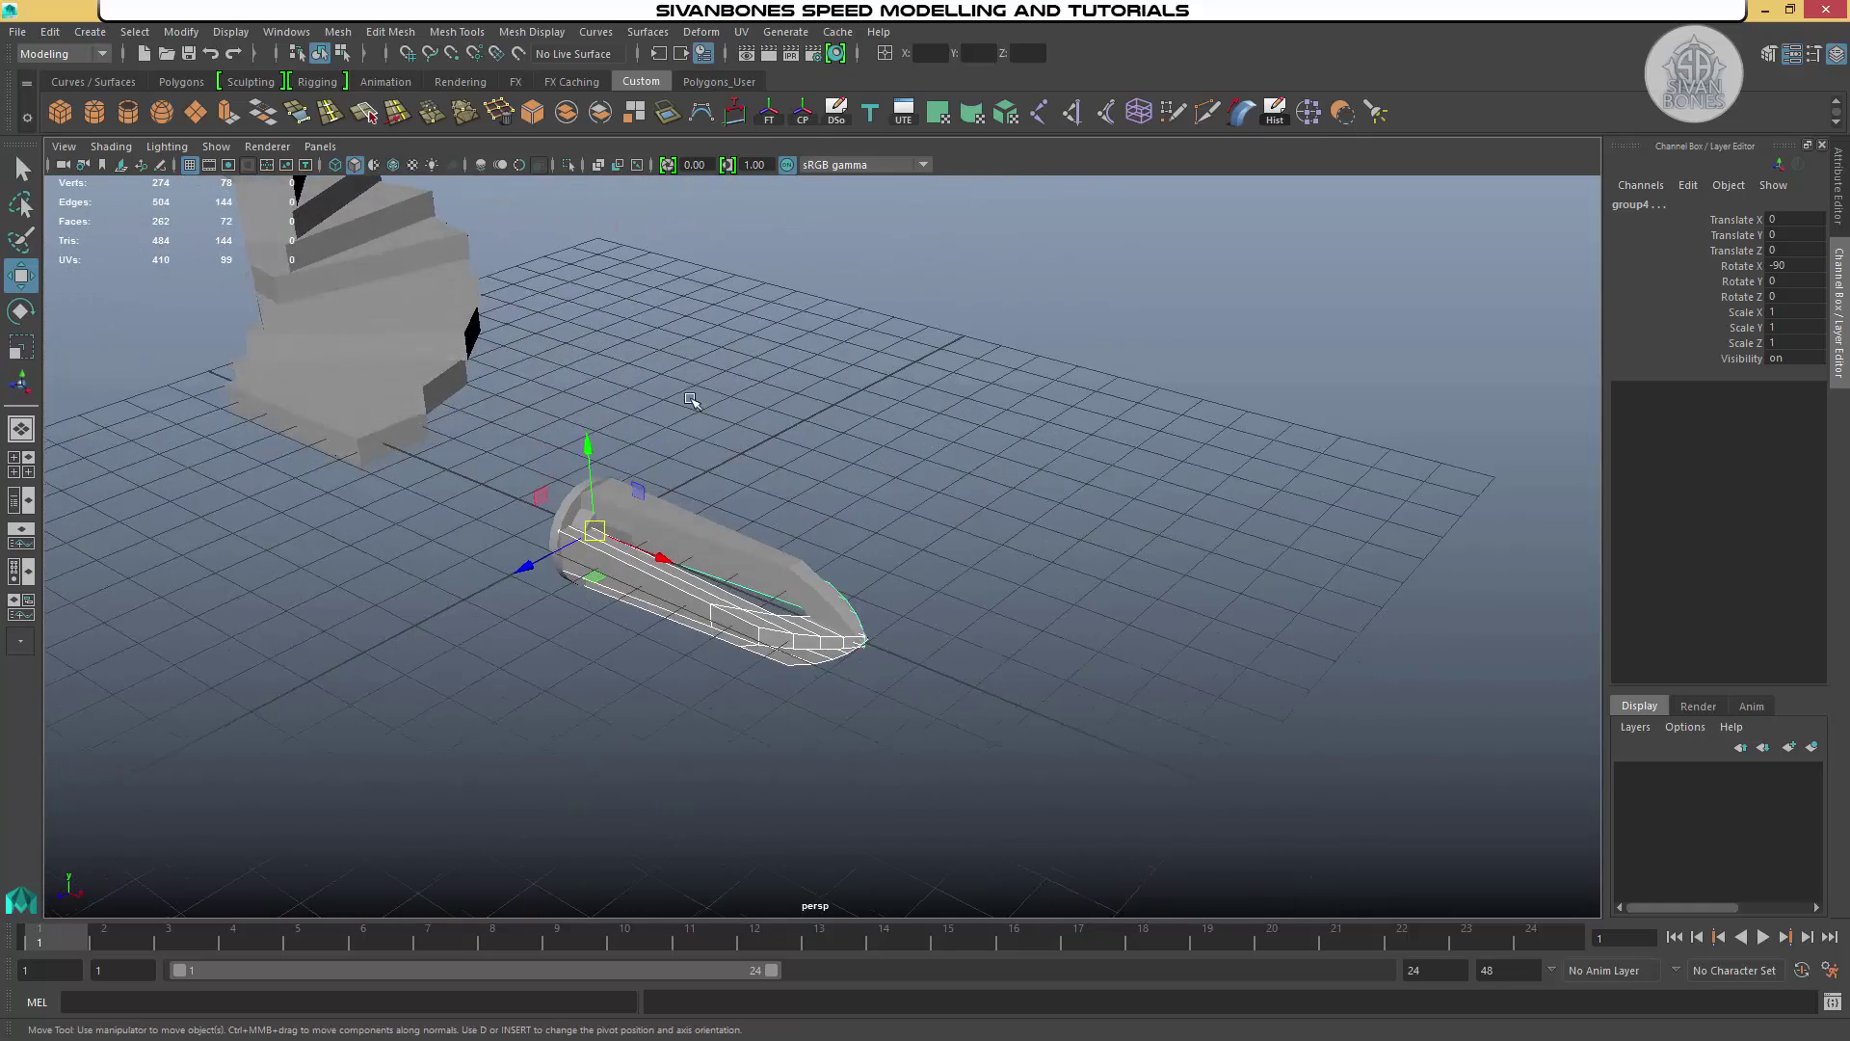
alt+drag(900, 547, 713, 513)
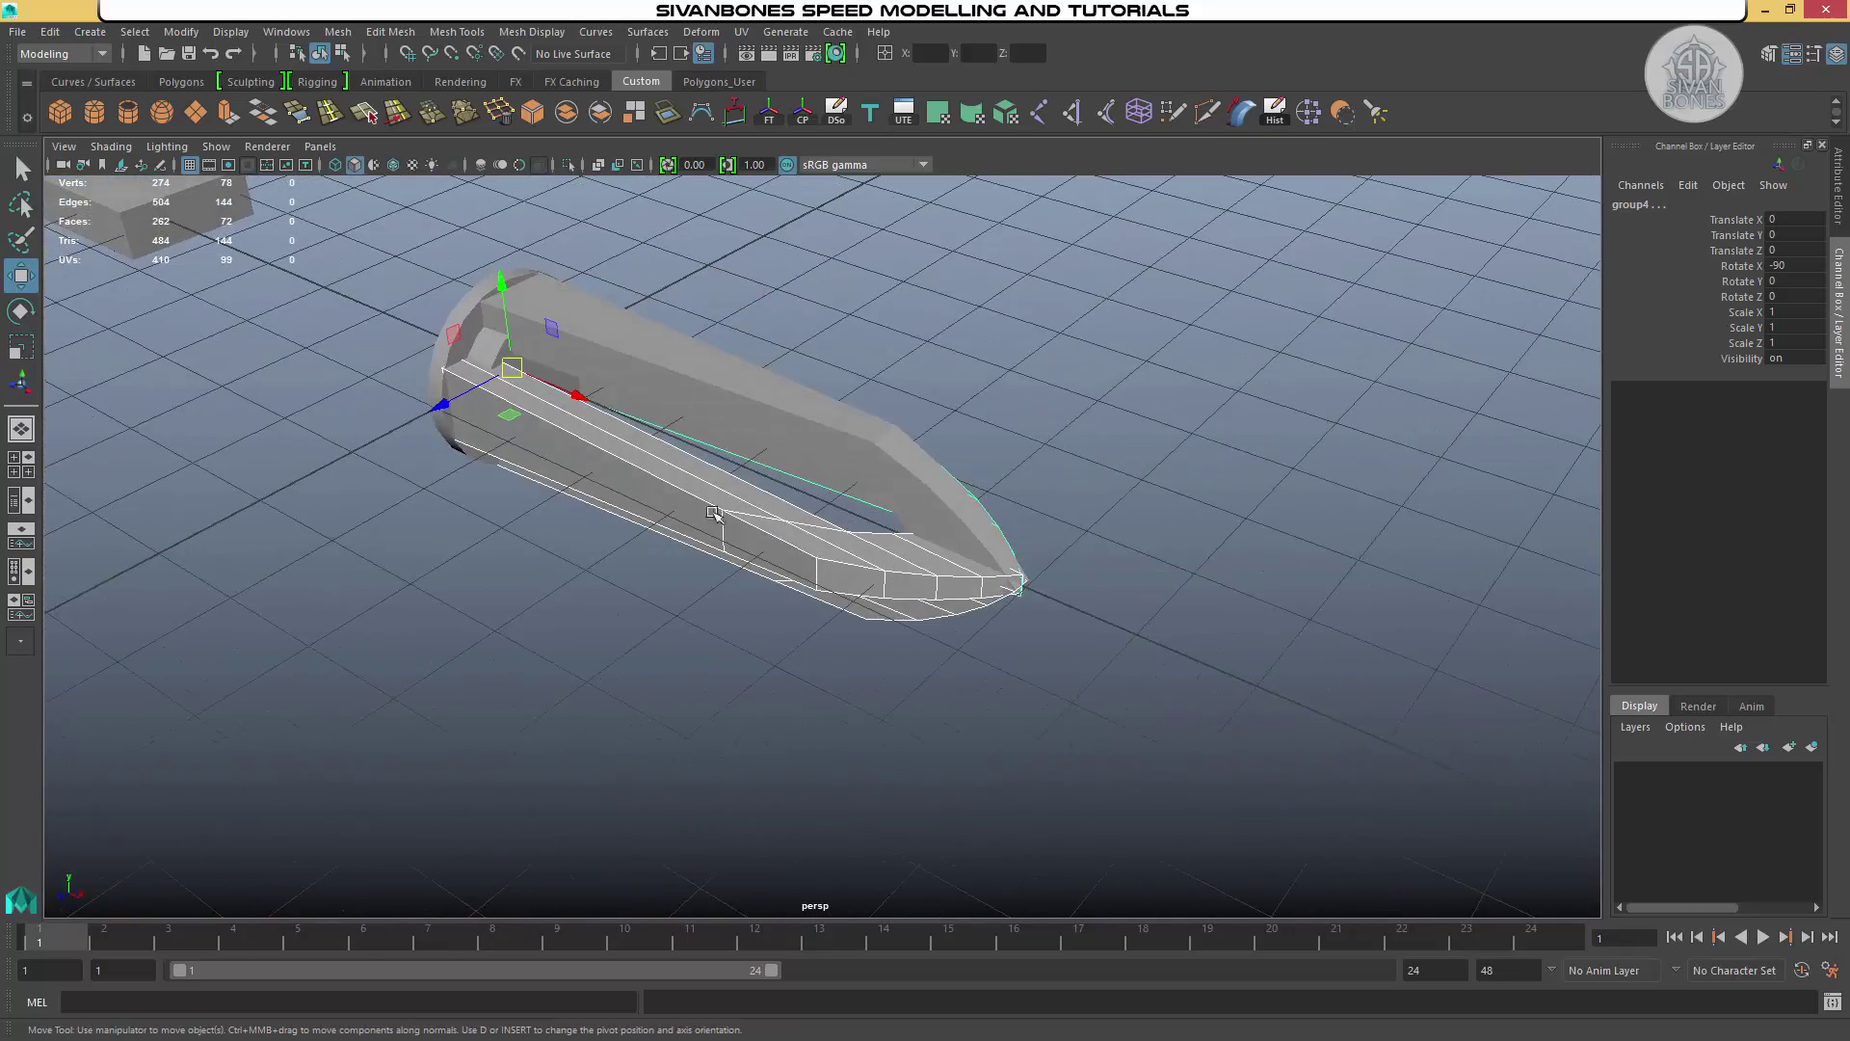
Try rotating the original Claw mesh about Z to swing the instanced arms open, and reset Rotate Z to 0
click(634, 393)
alt+drag(634, 393, 727, 504)
alt+right_drag(934, 570, 815, 444)
key(e)
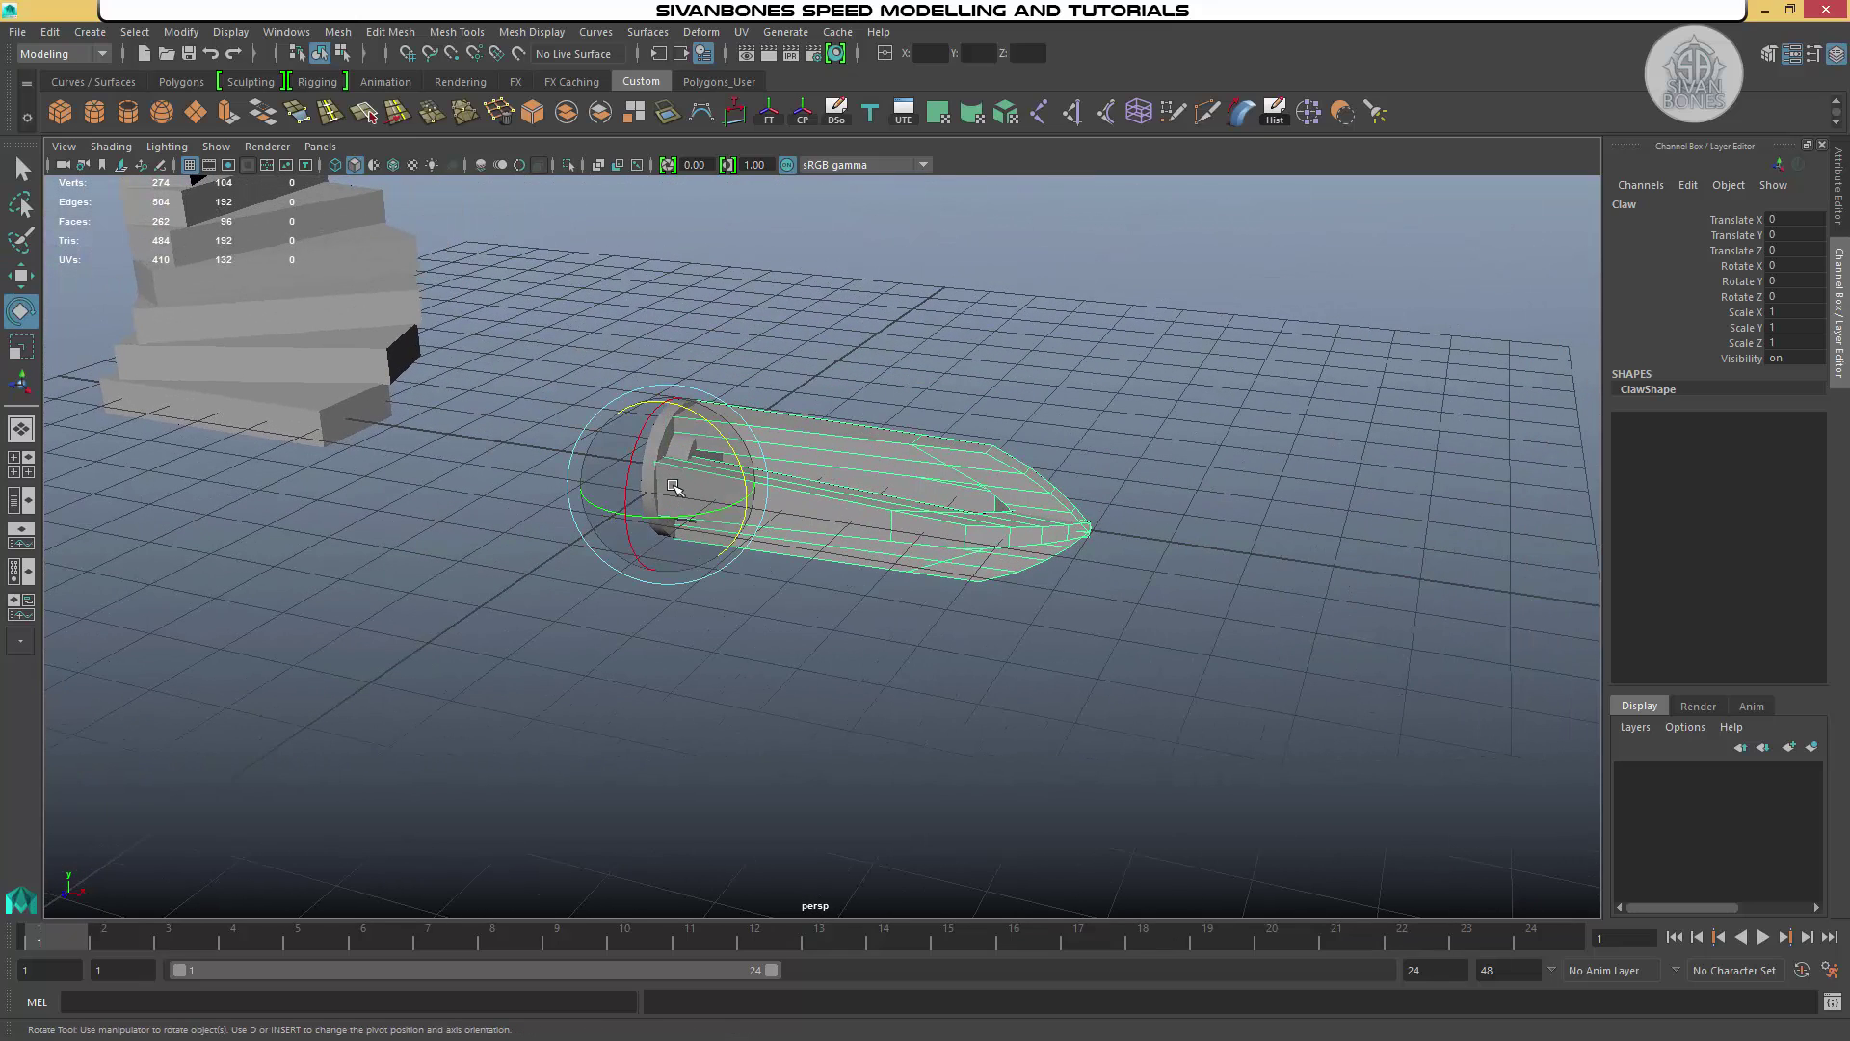
click(690, 518)
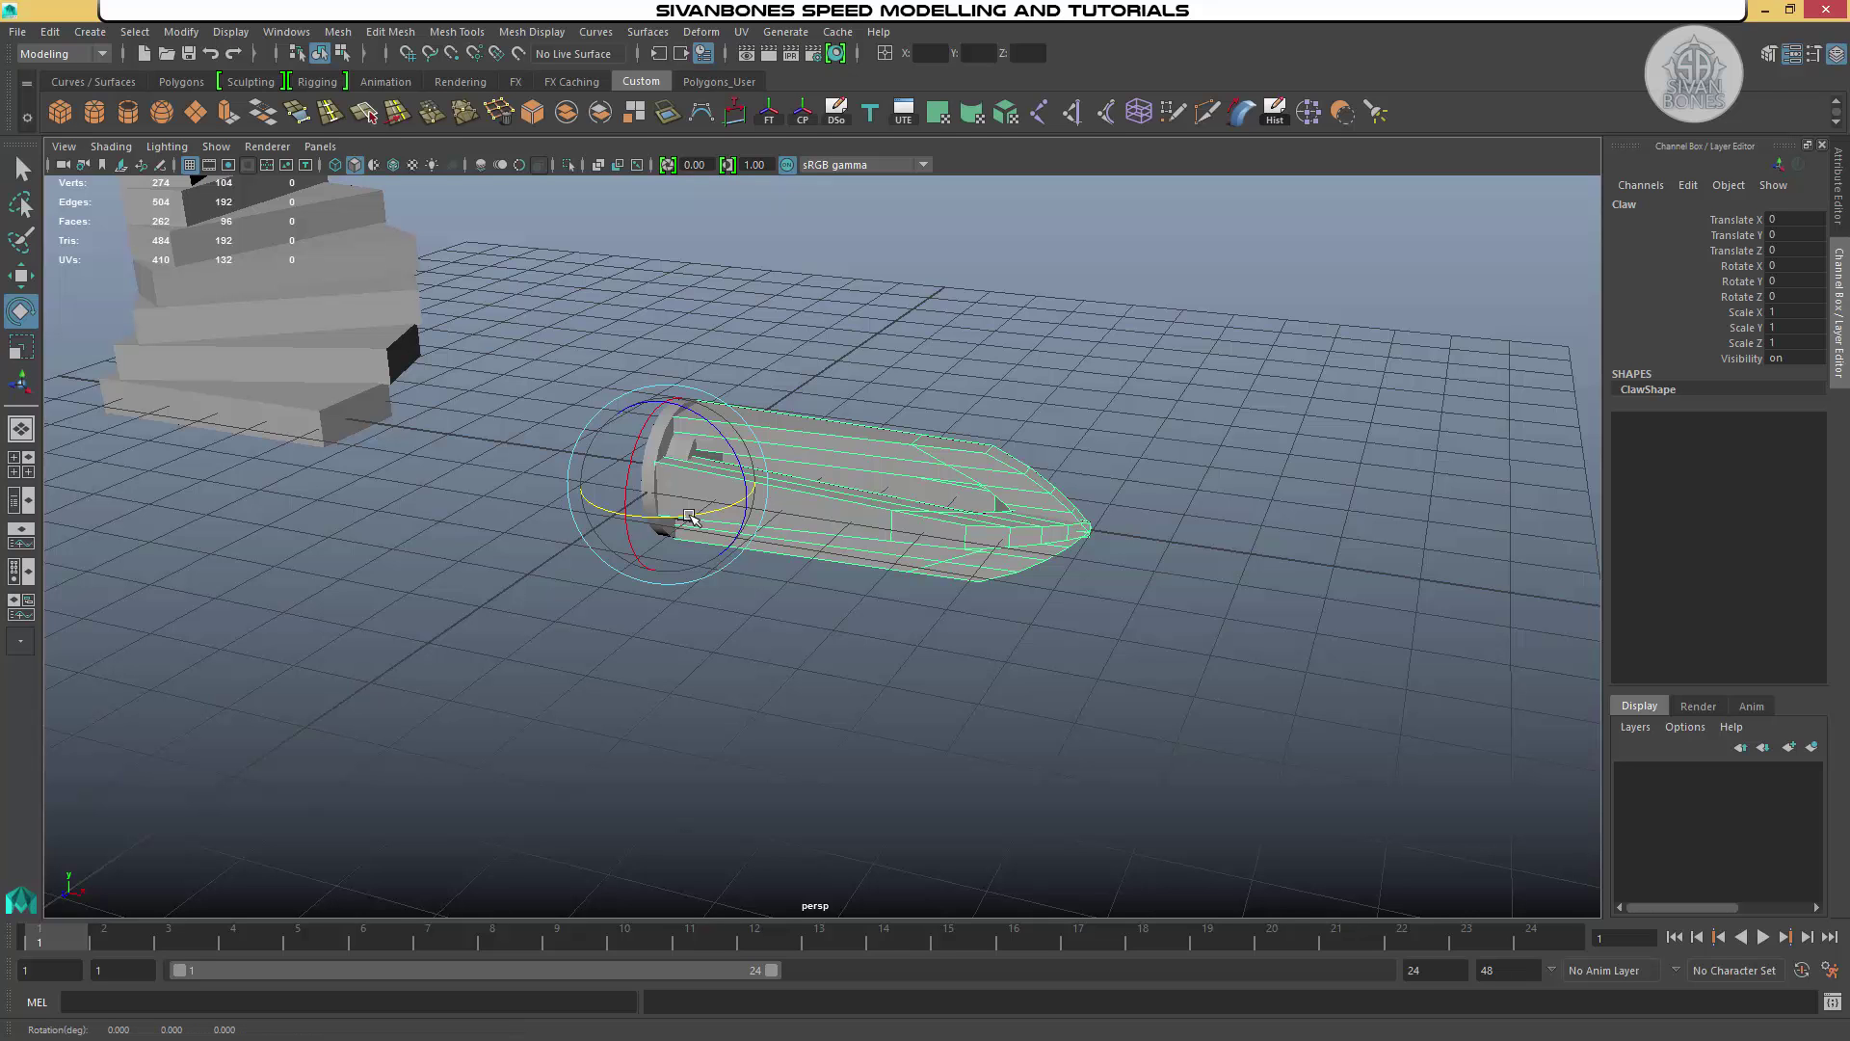
drag(670, 523, 1003, 378)
click(1802, 297)
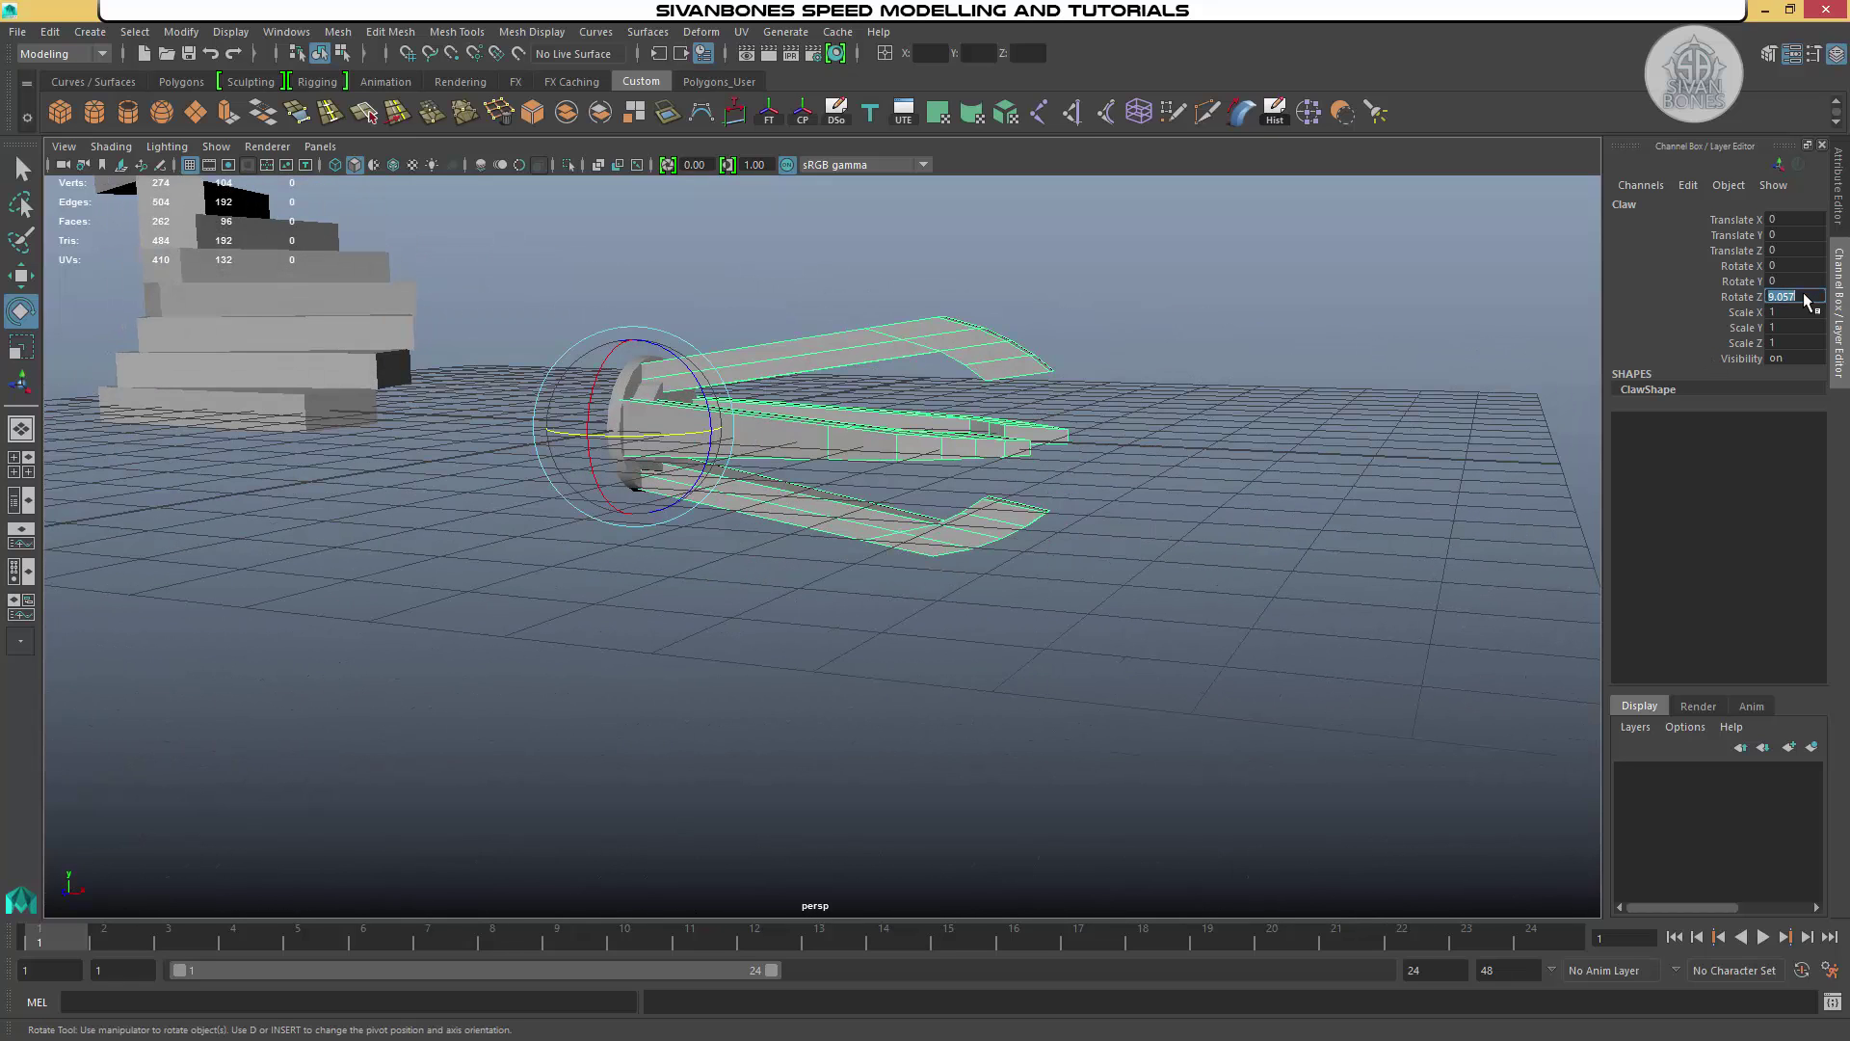
text(0)
key(Return)
Switch the Claw to vertex editing and select the vertices at the arms' pointed tips in the perspective view
alt+drag(1619, 363, 829, 559)
right_drag(790, 540, 776, 521)
key(space)
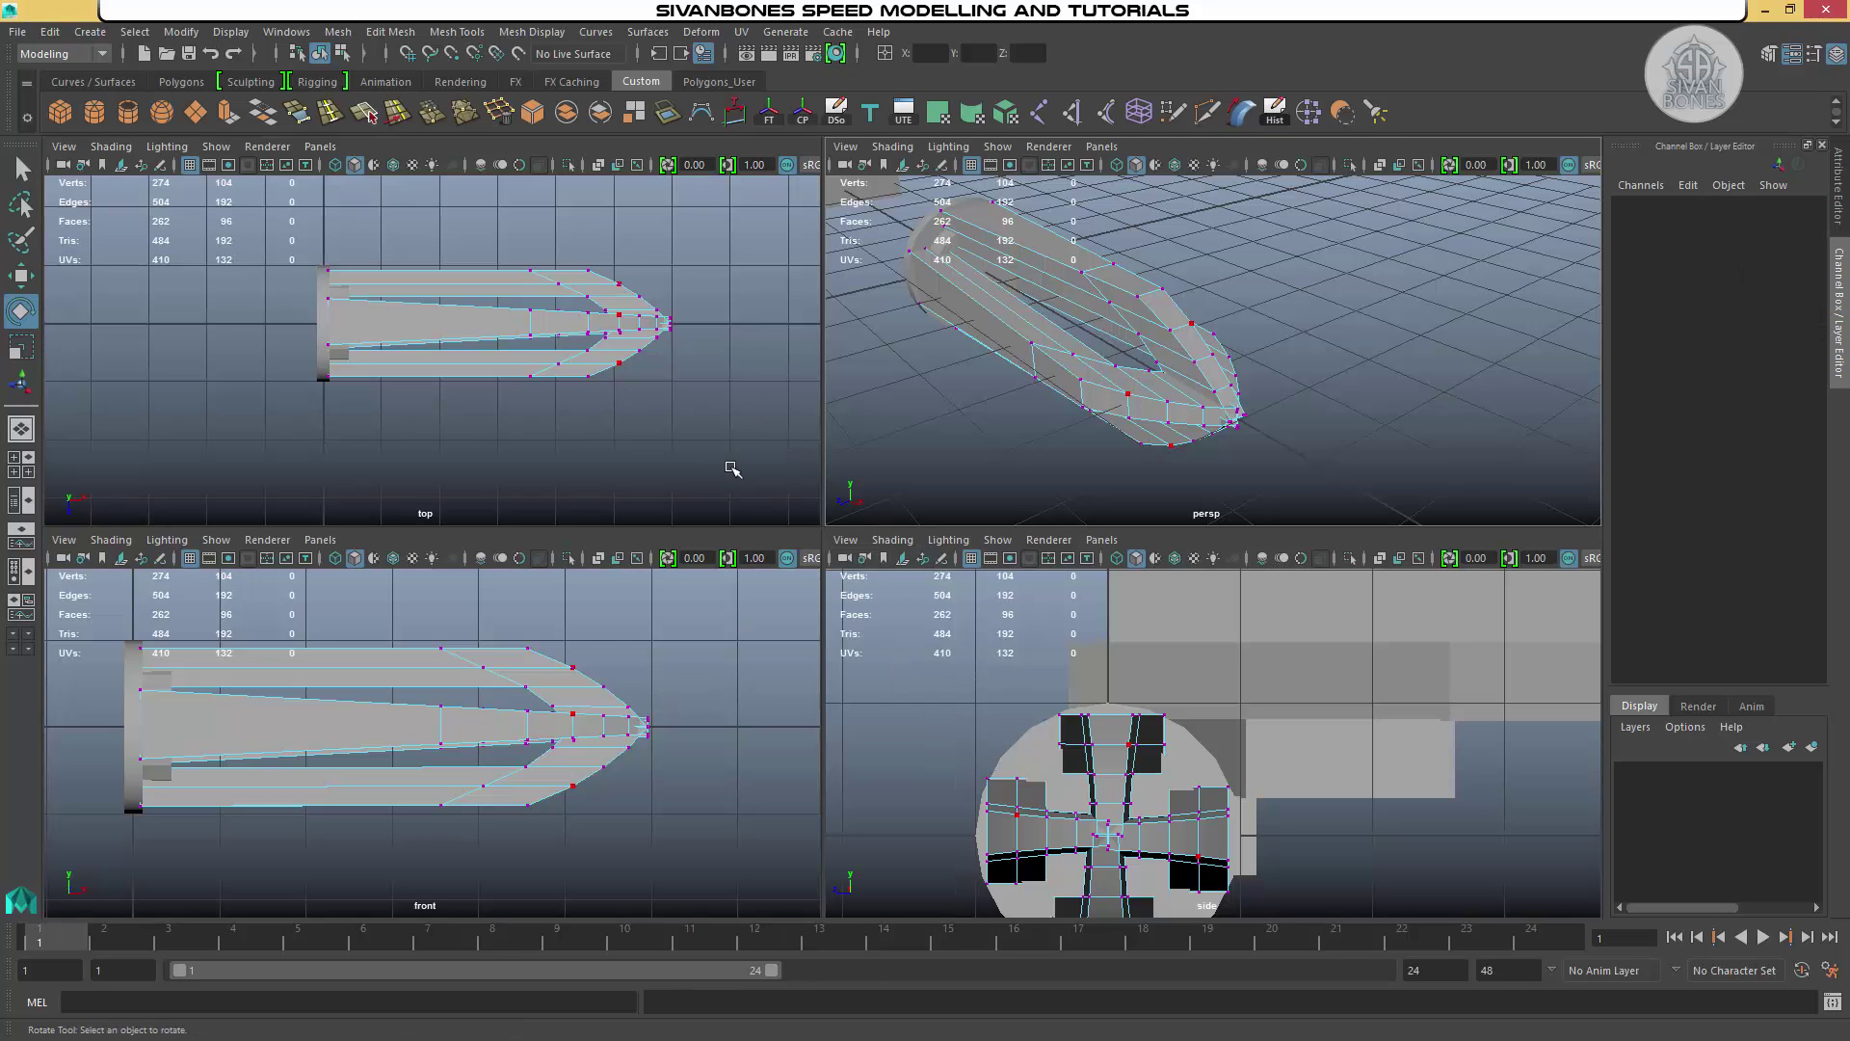
alt+drag(1250, 401, 1192, 434)
drag(1068, 428, 1084, 440)
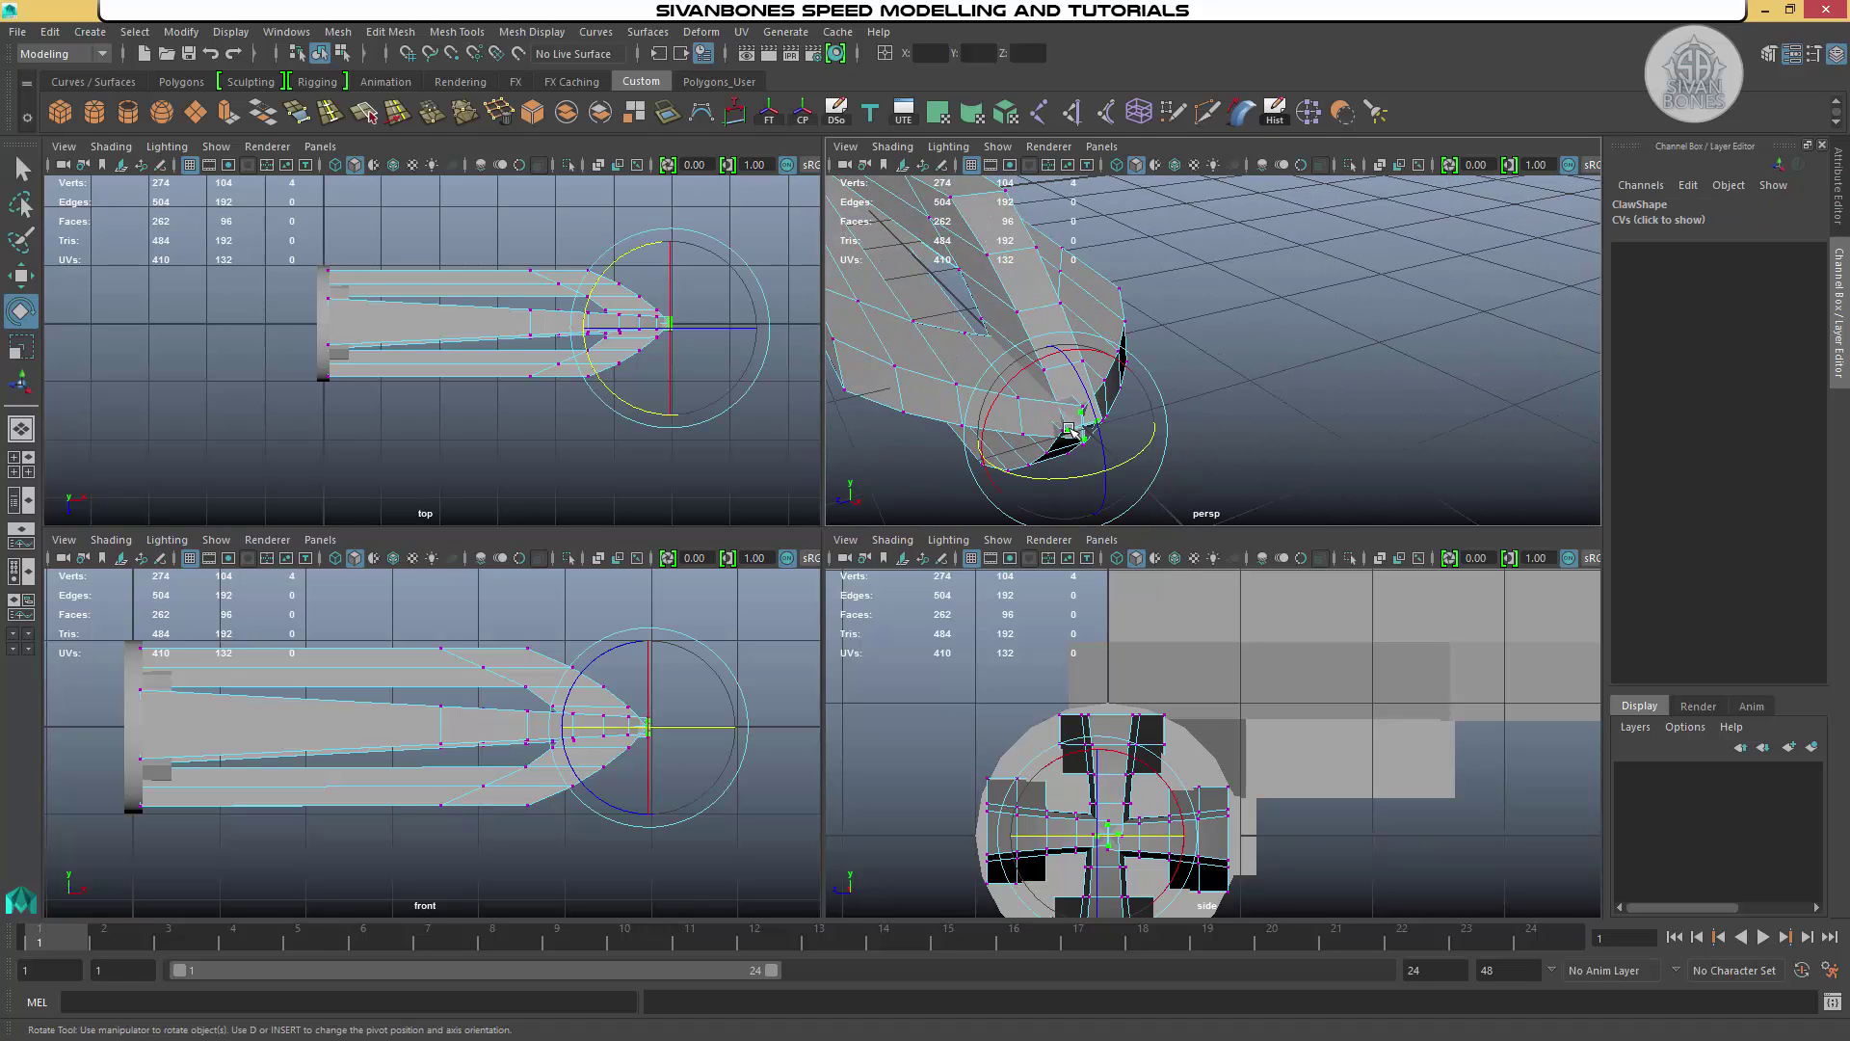
key(q)
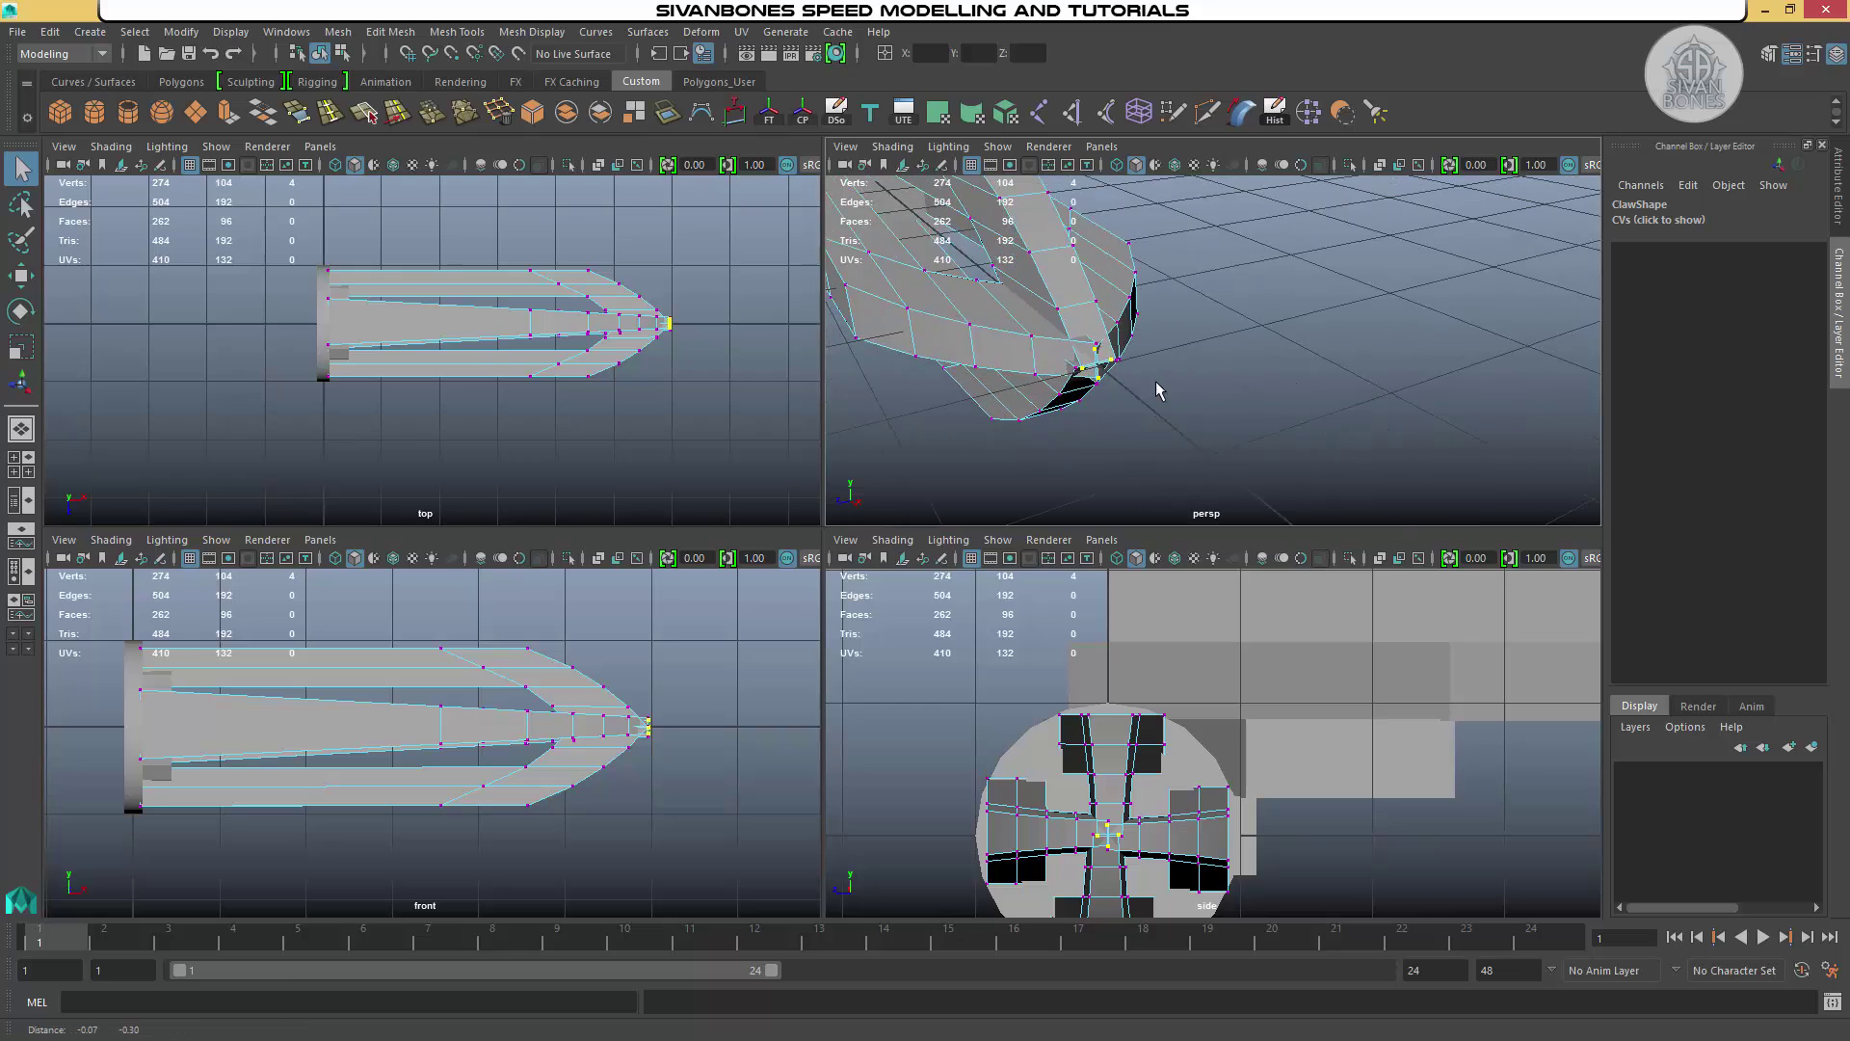
Examine up close how the selected tip vertices of the four instanced arms meet, with the Move tool active
key(space)
alt+right_drag(888, 424, 976, 500)
alt+middle_drag(976, 500, 896, 318)
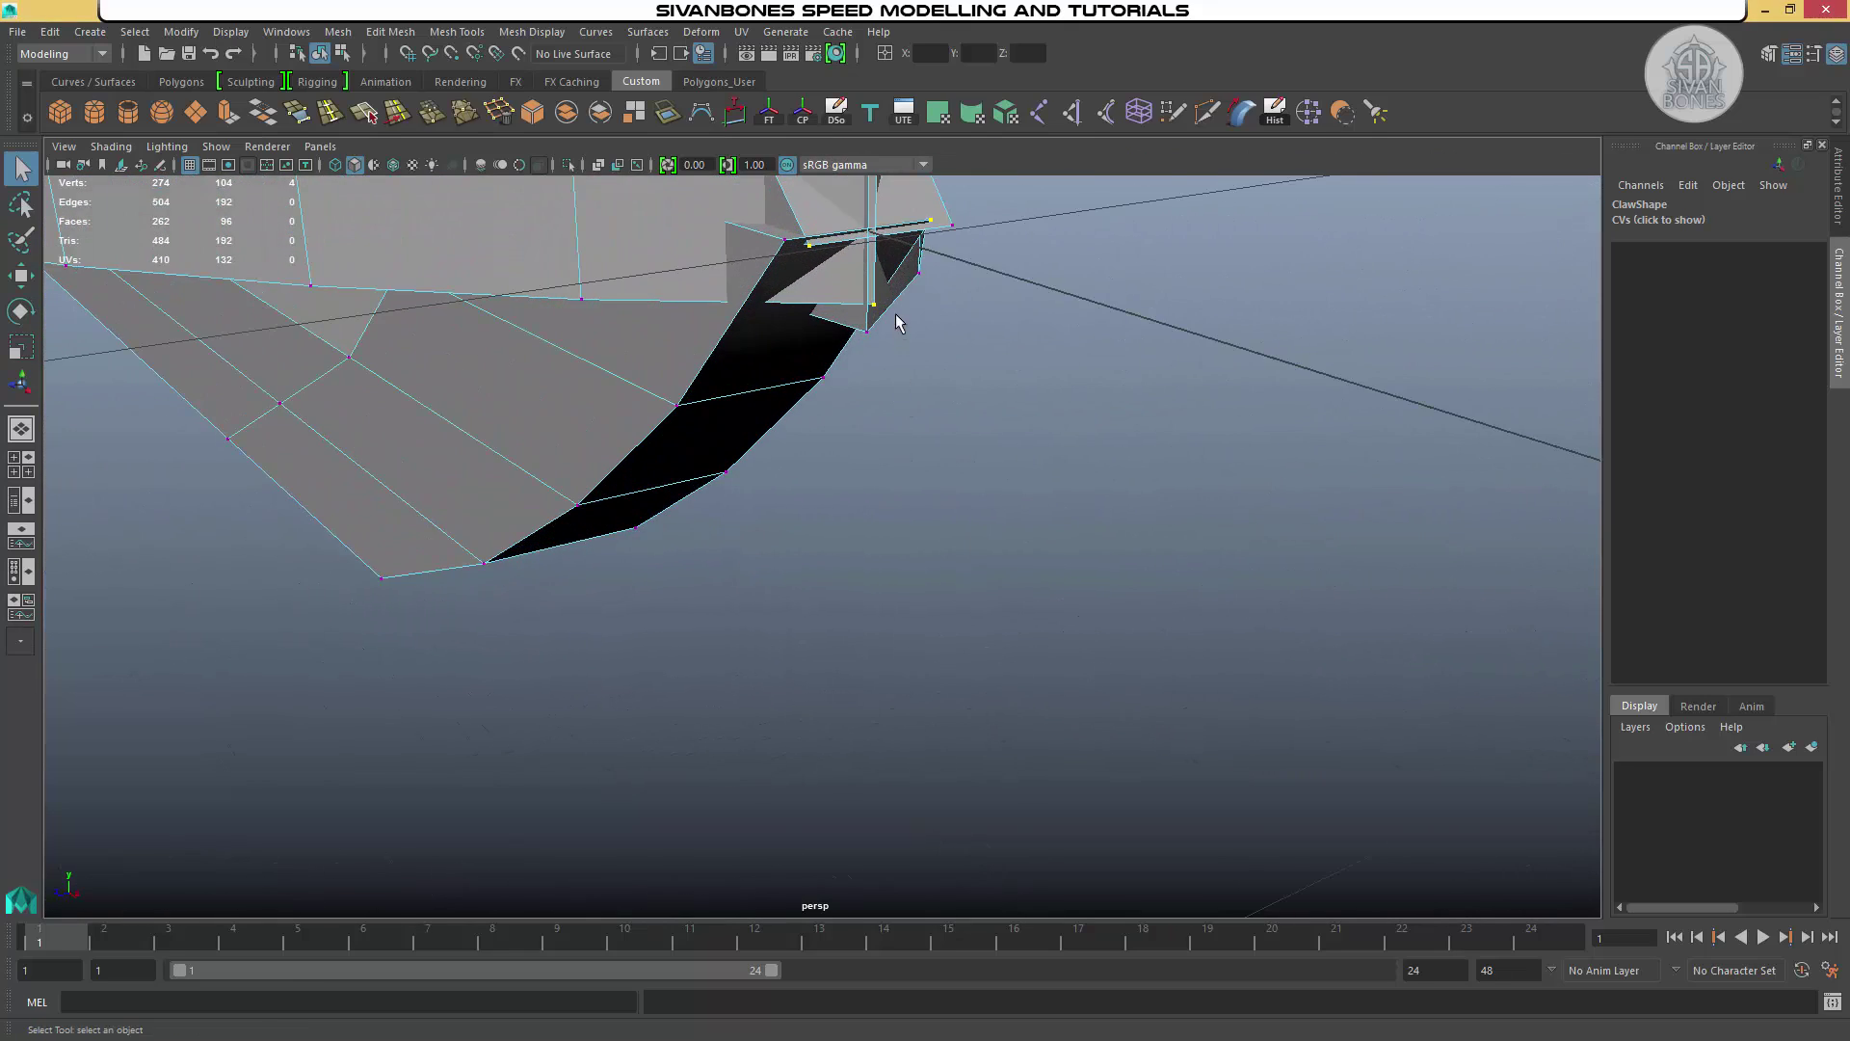
alt+right_drag(896, 318, 844, 501)
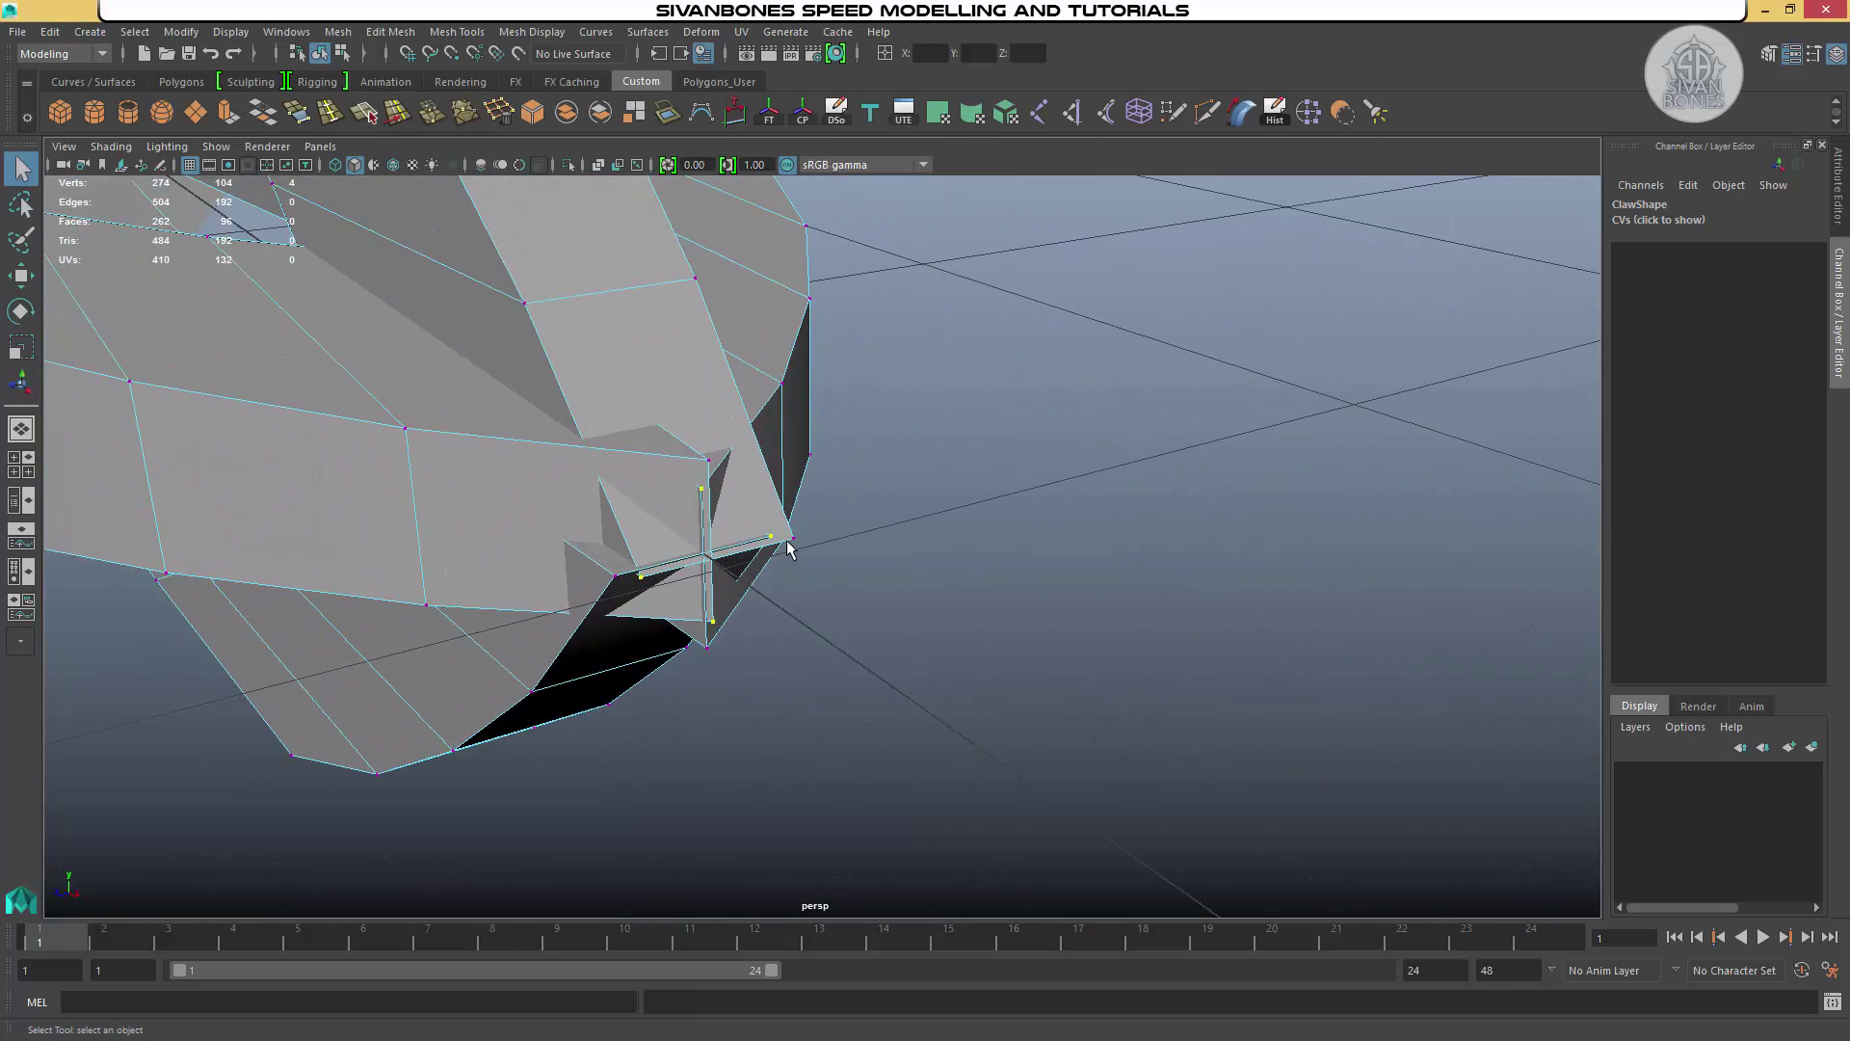
key(w)
alt+drag(835, 462, 838, 424)
alt+middle_drag(839, 424, 823, 496)
alt+right_drag(823, 496, 640, 375)
alt+drag(639, 374, 710, 541)
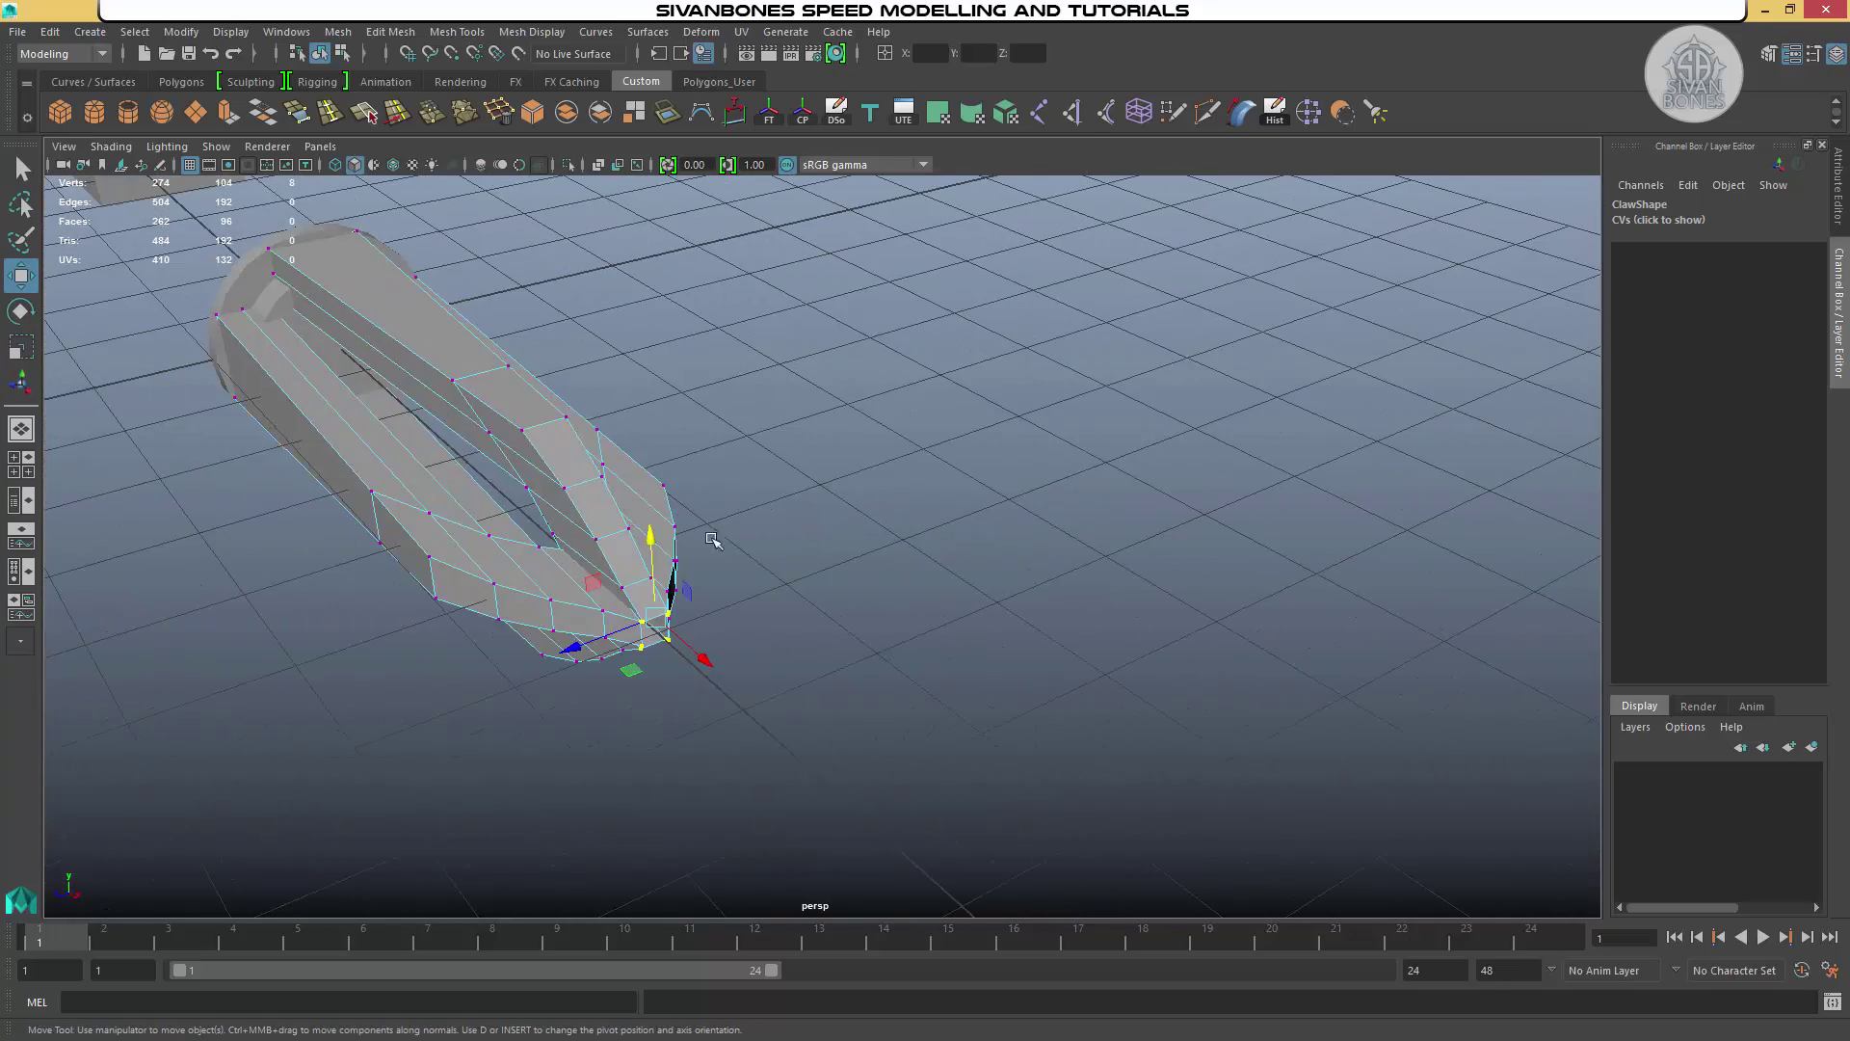
Return the Claw to object mode and select the whole mesh
right_click(528, 429)
click(623, 403)
alt+drag(624, 403, 809, 569)
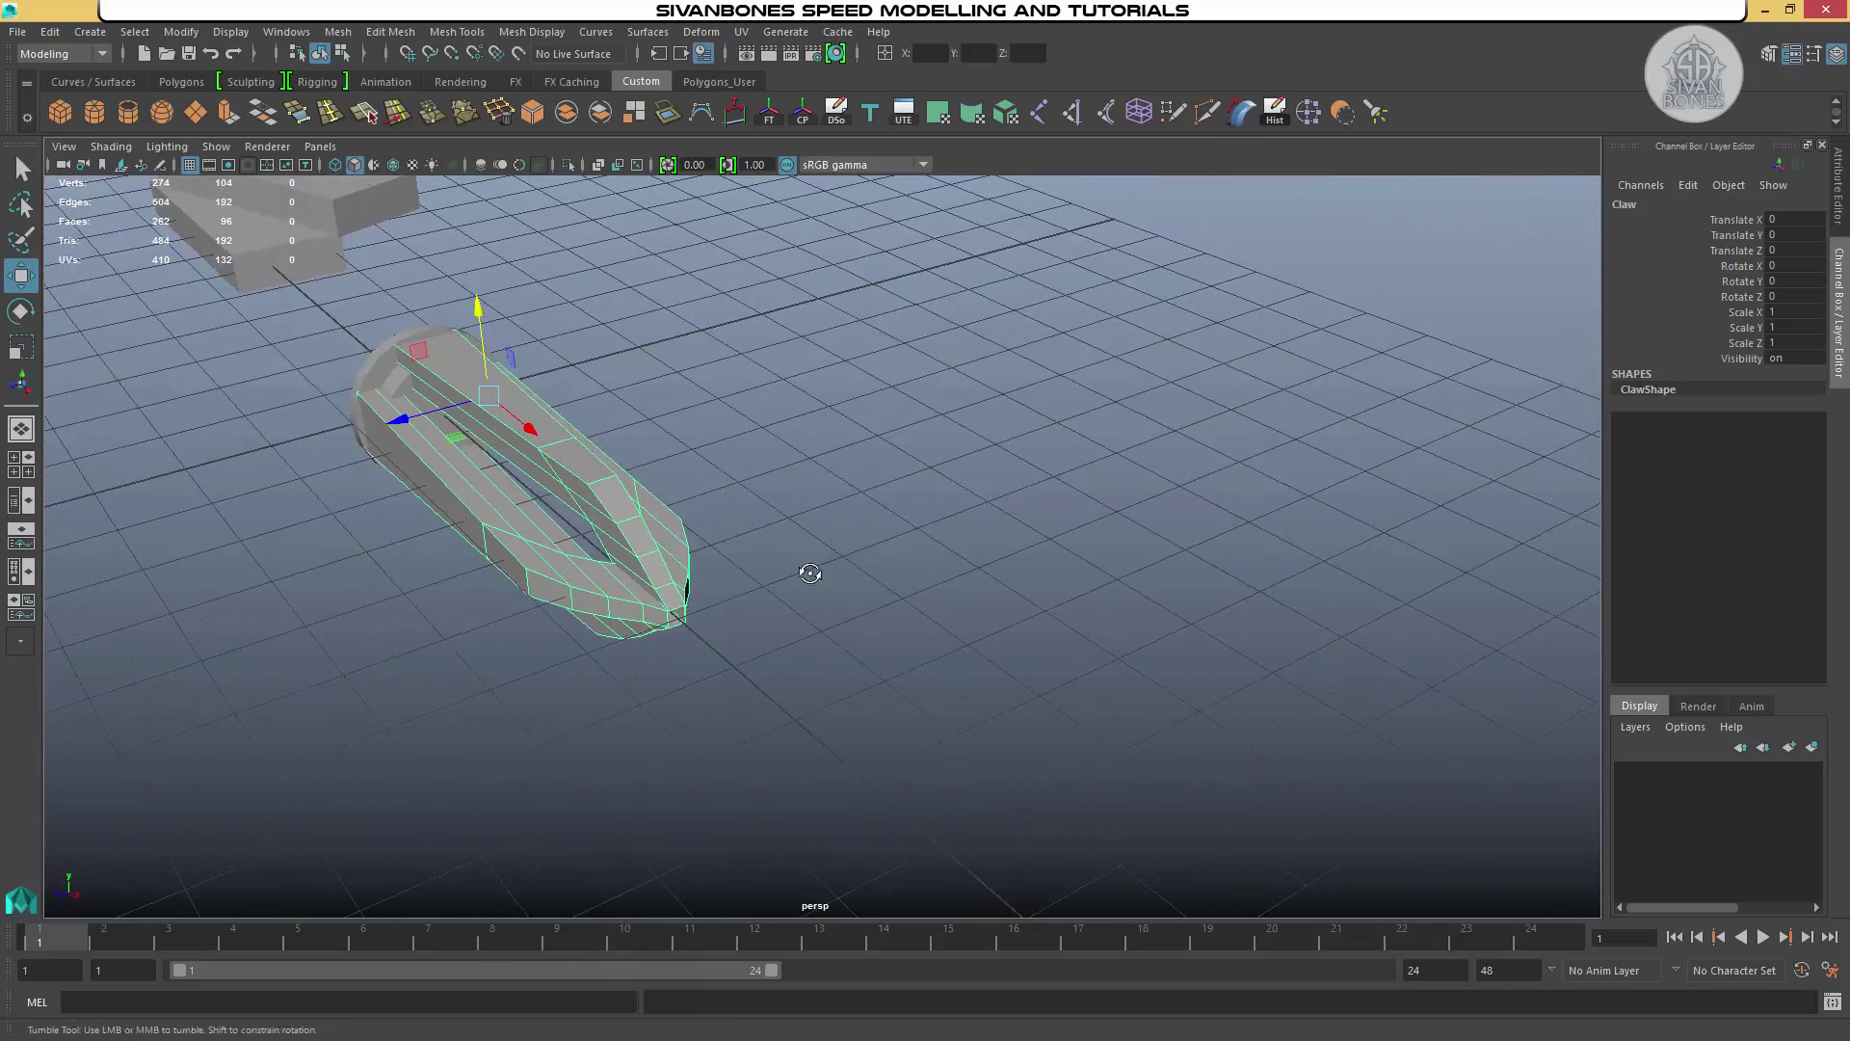
Select the bottom step of the spiral staircase and review the instanced stairs from several angles
alt+right_drag(810, 570, 848, 578)
alt+drag(848, 578, 880, 640)
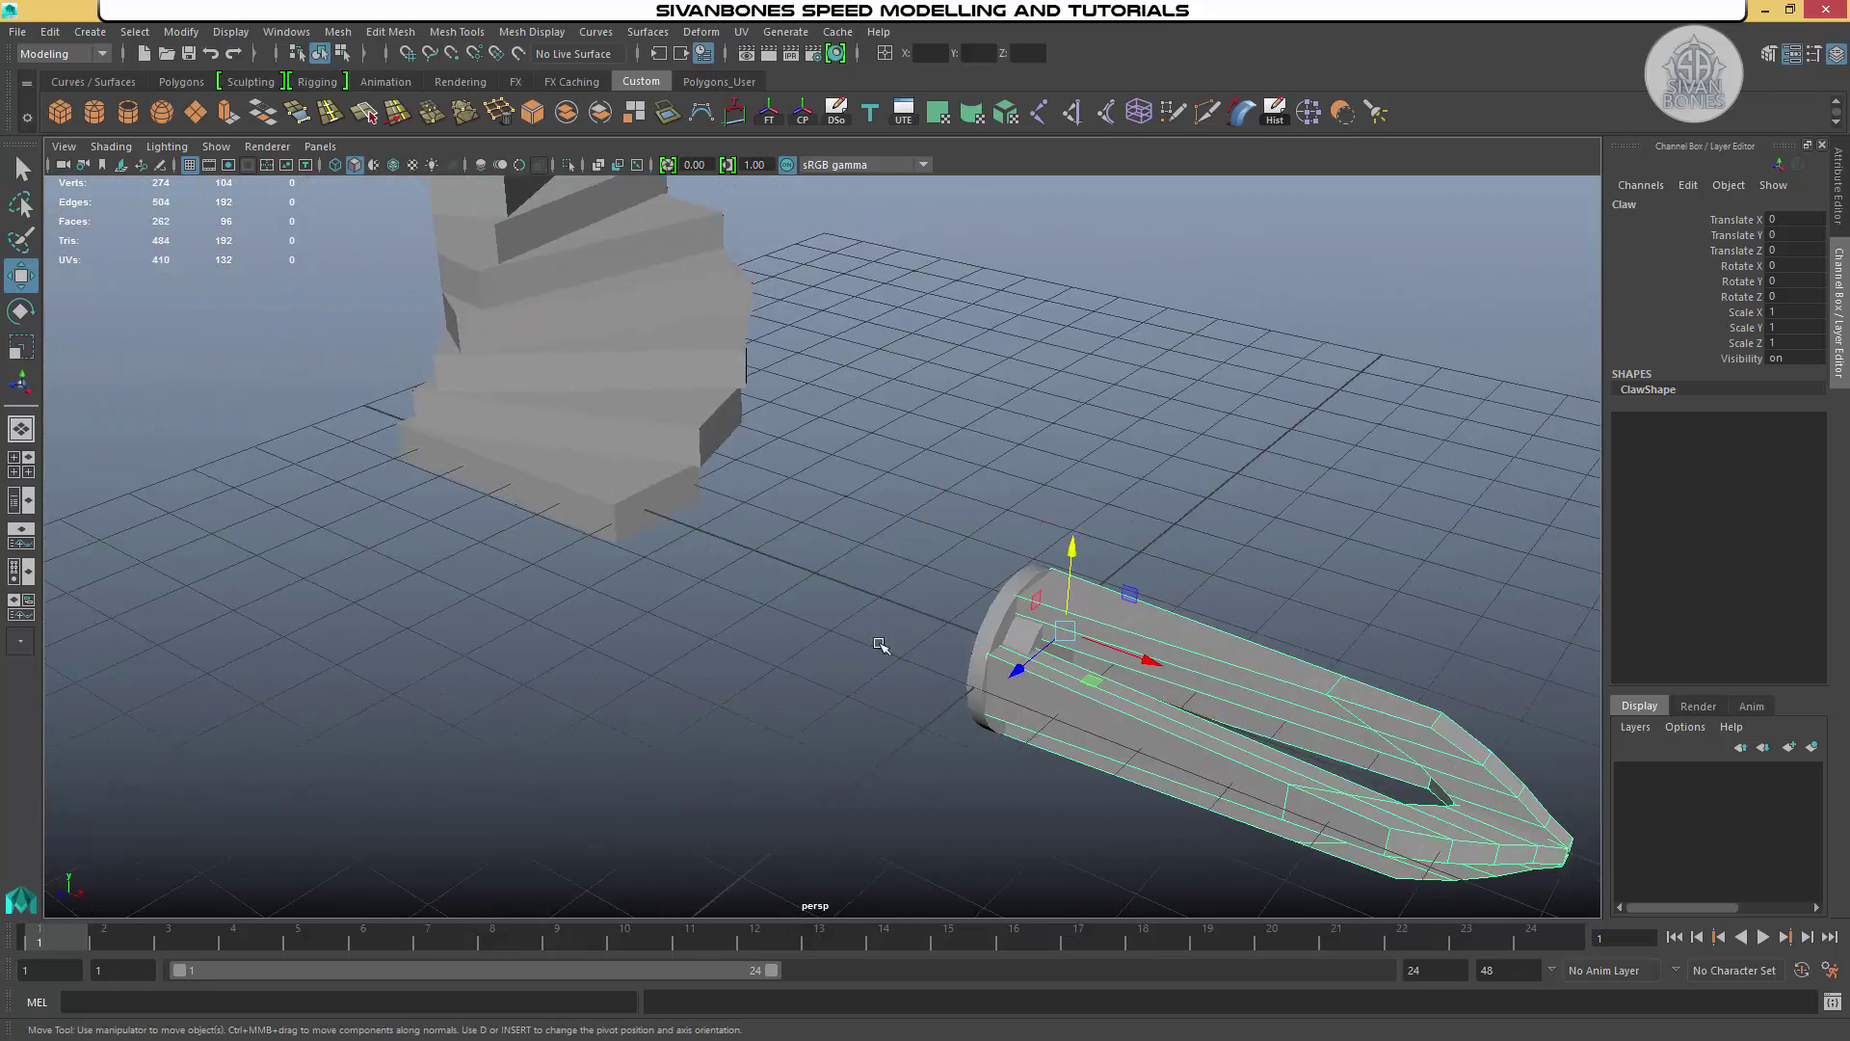
alt+right_drag(879, 640, 938, 675)
click(732, 665)
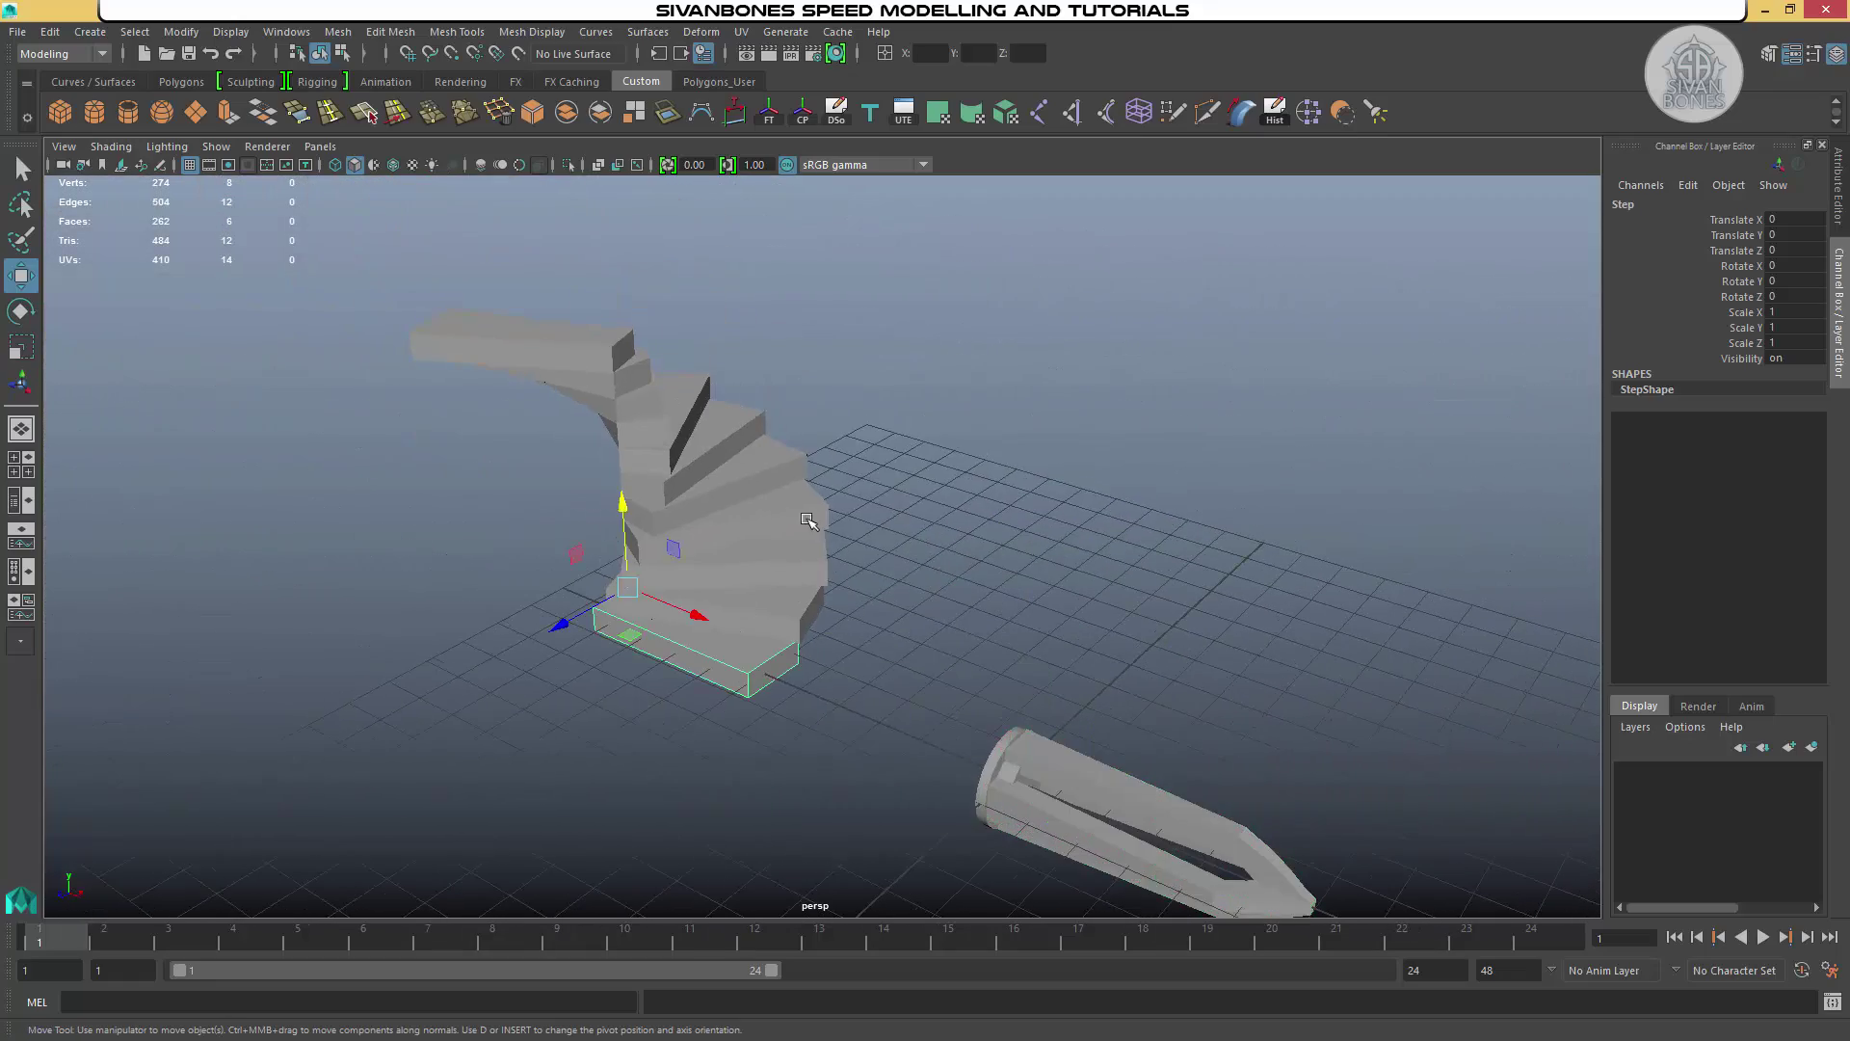
alt+drag(807, 521, 821, 390)
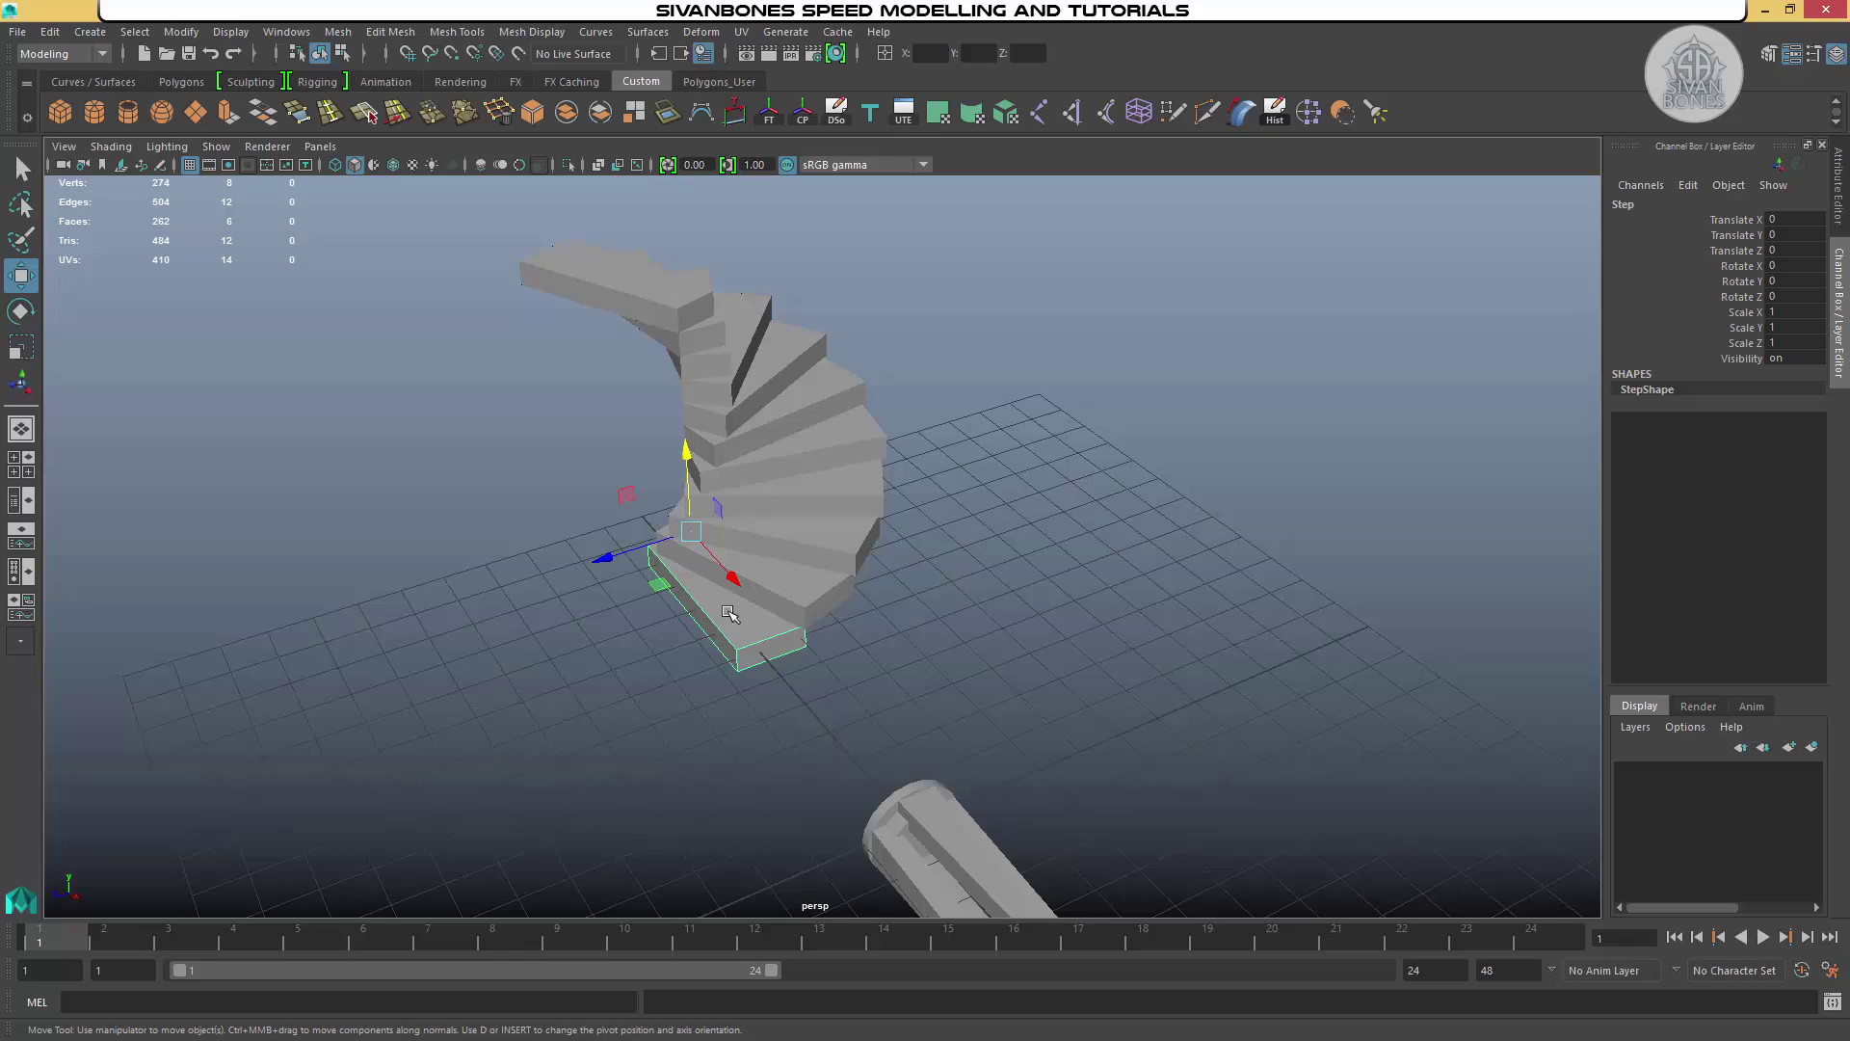
alt+drag(729, 614, 1040, 713)
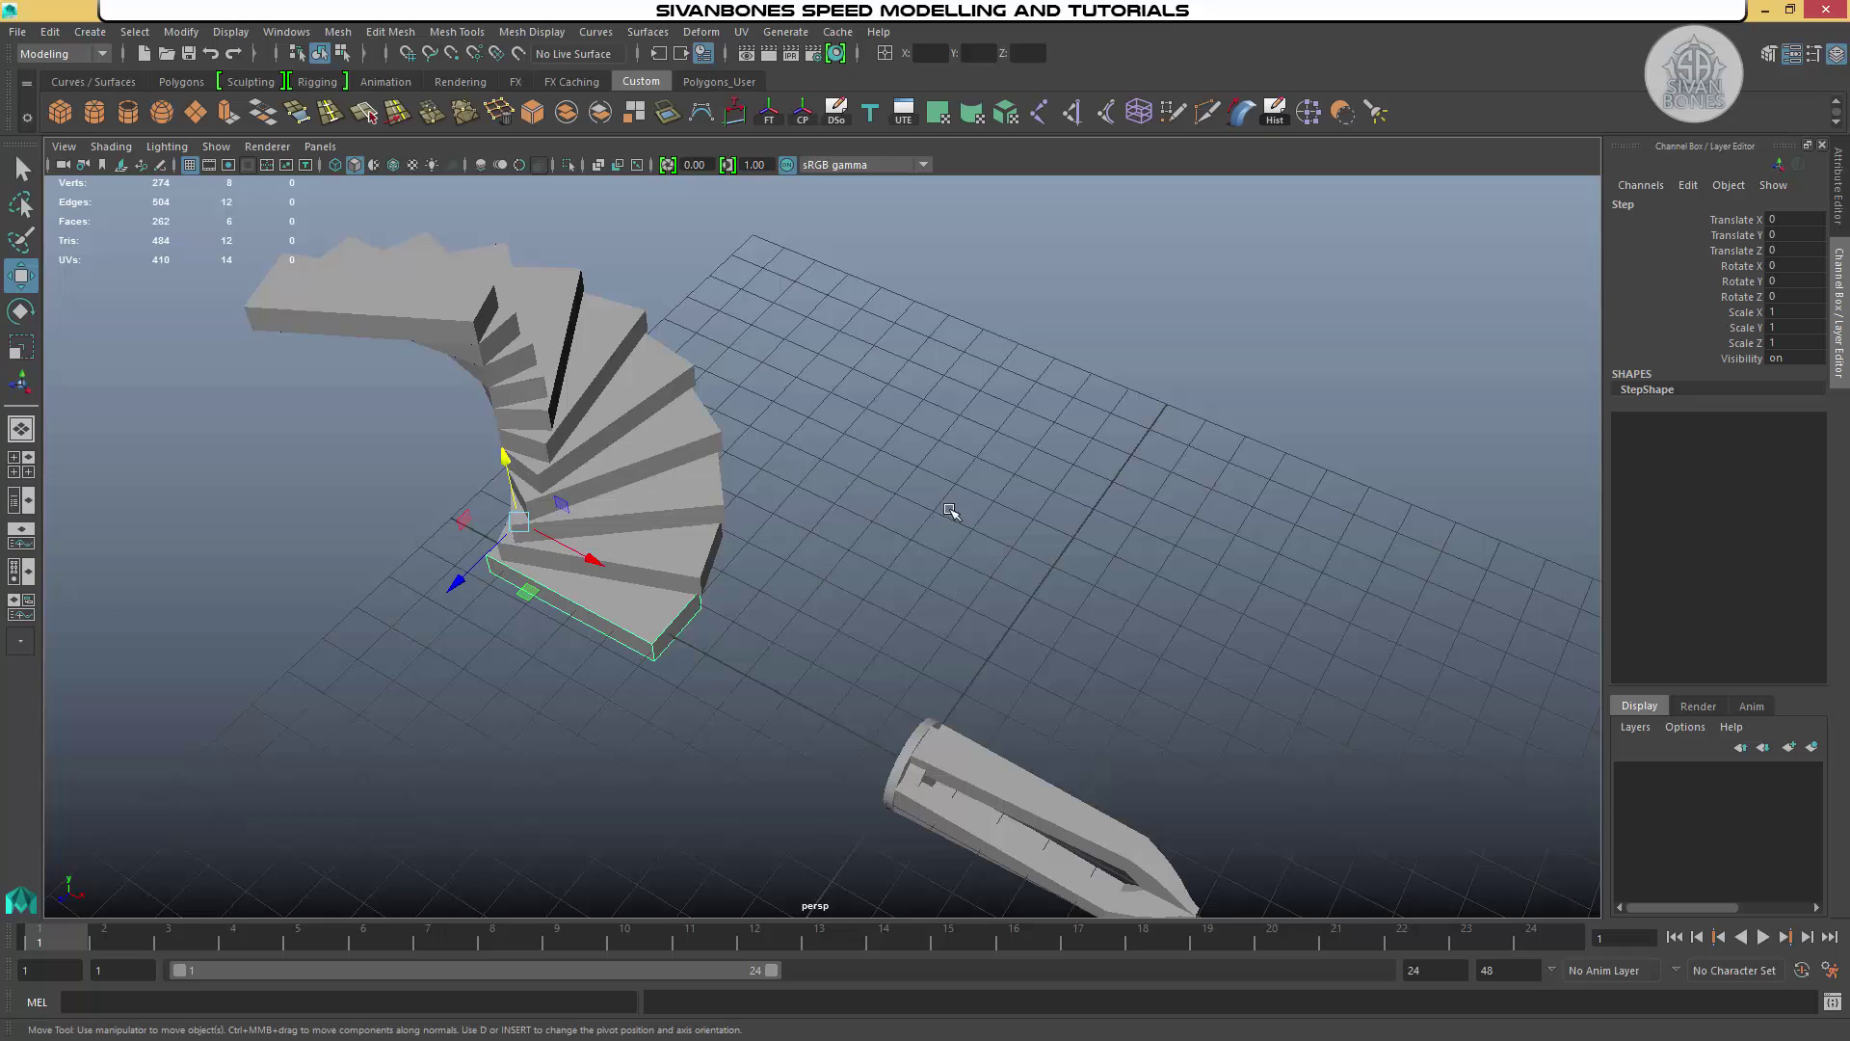
alt+drag(950, 511, 824, 539)
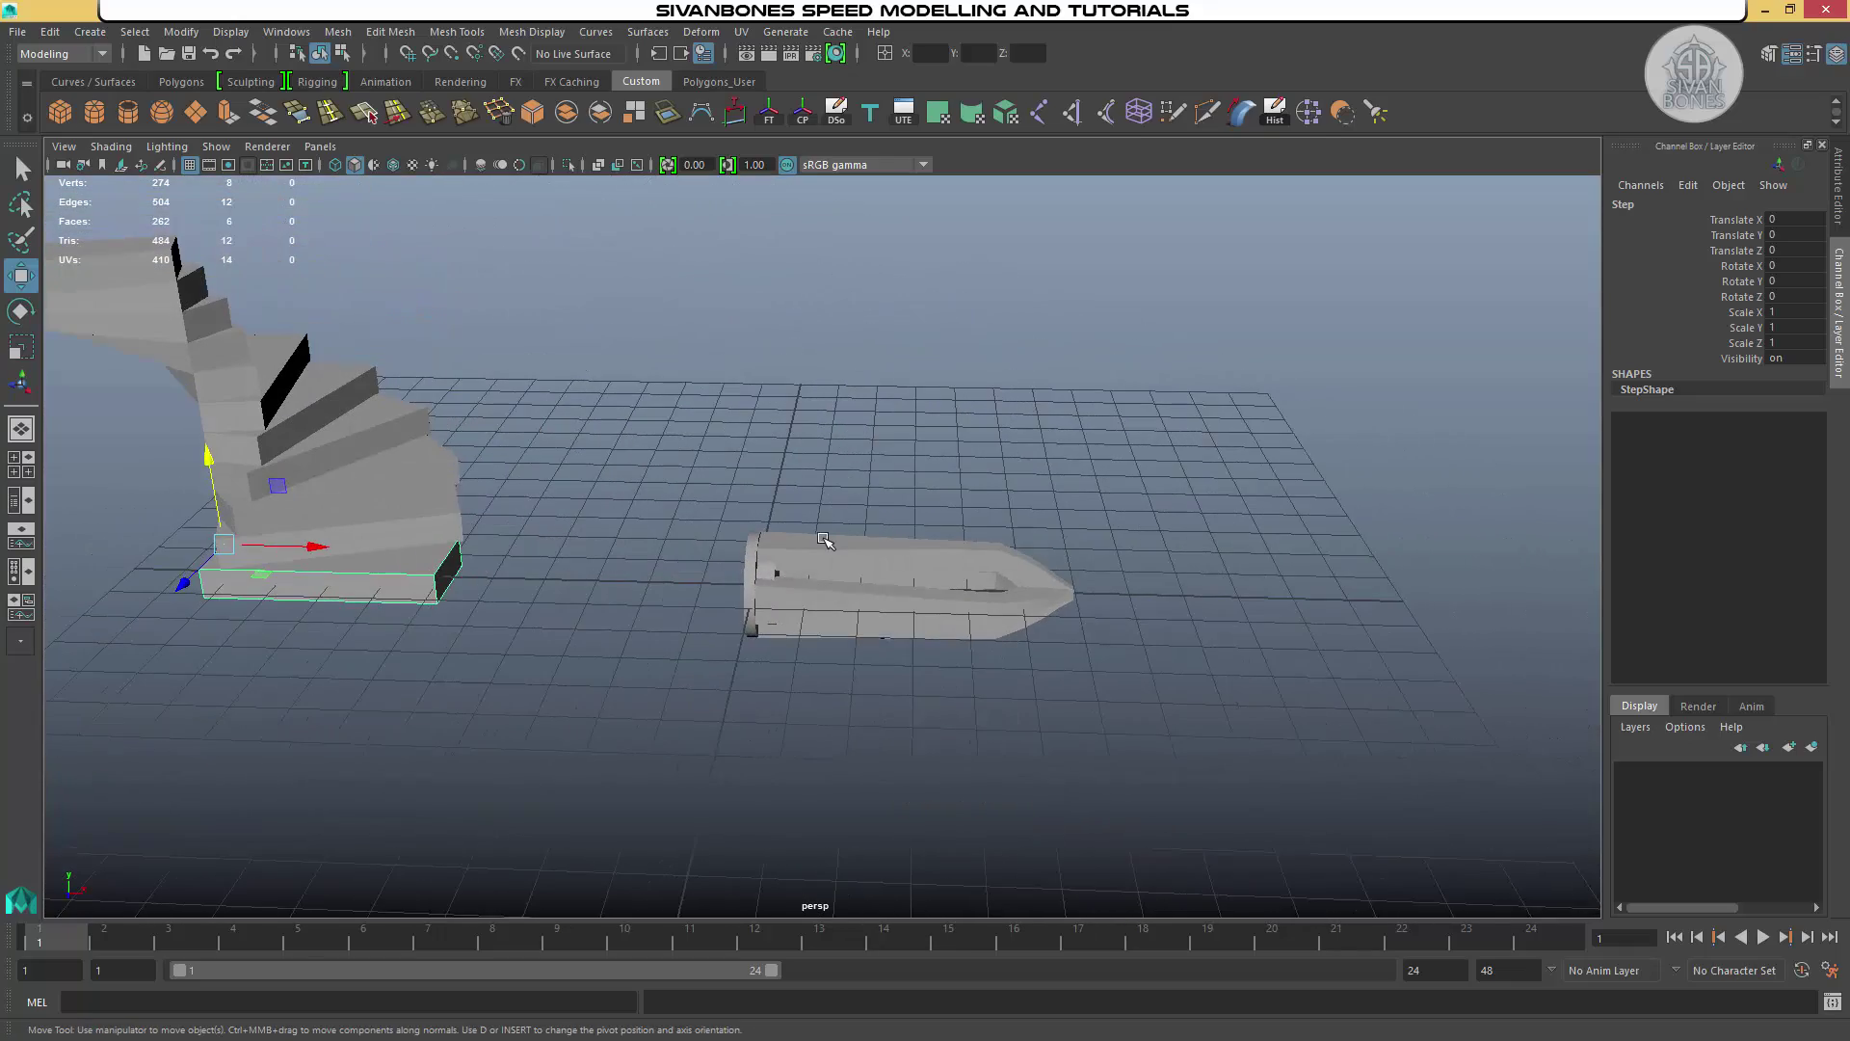
Select the Claw mesh again and review the four-armed claw and its brace from several angles
click(824, 539)
key(f)
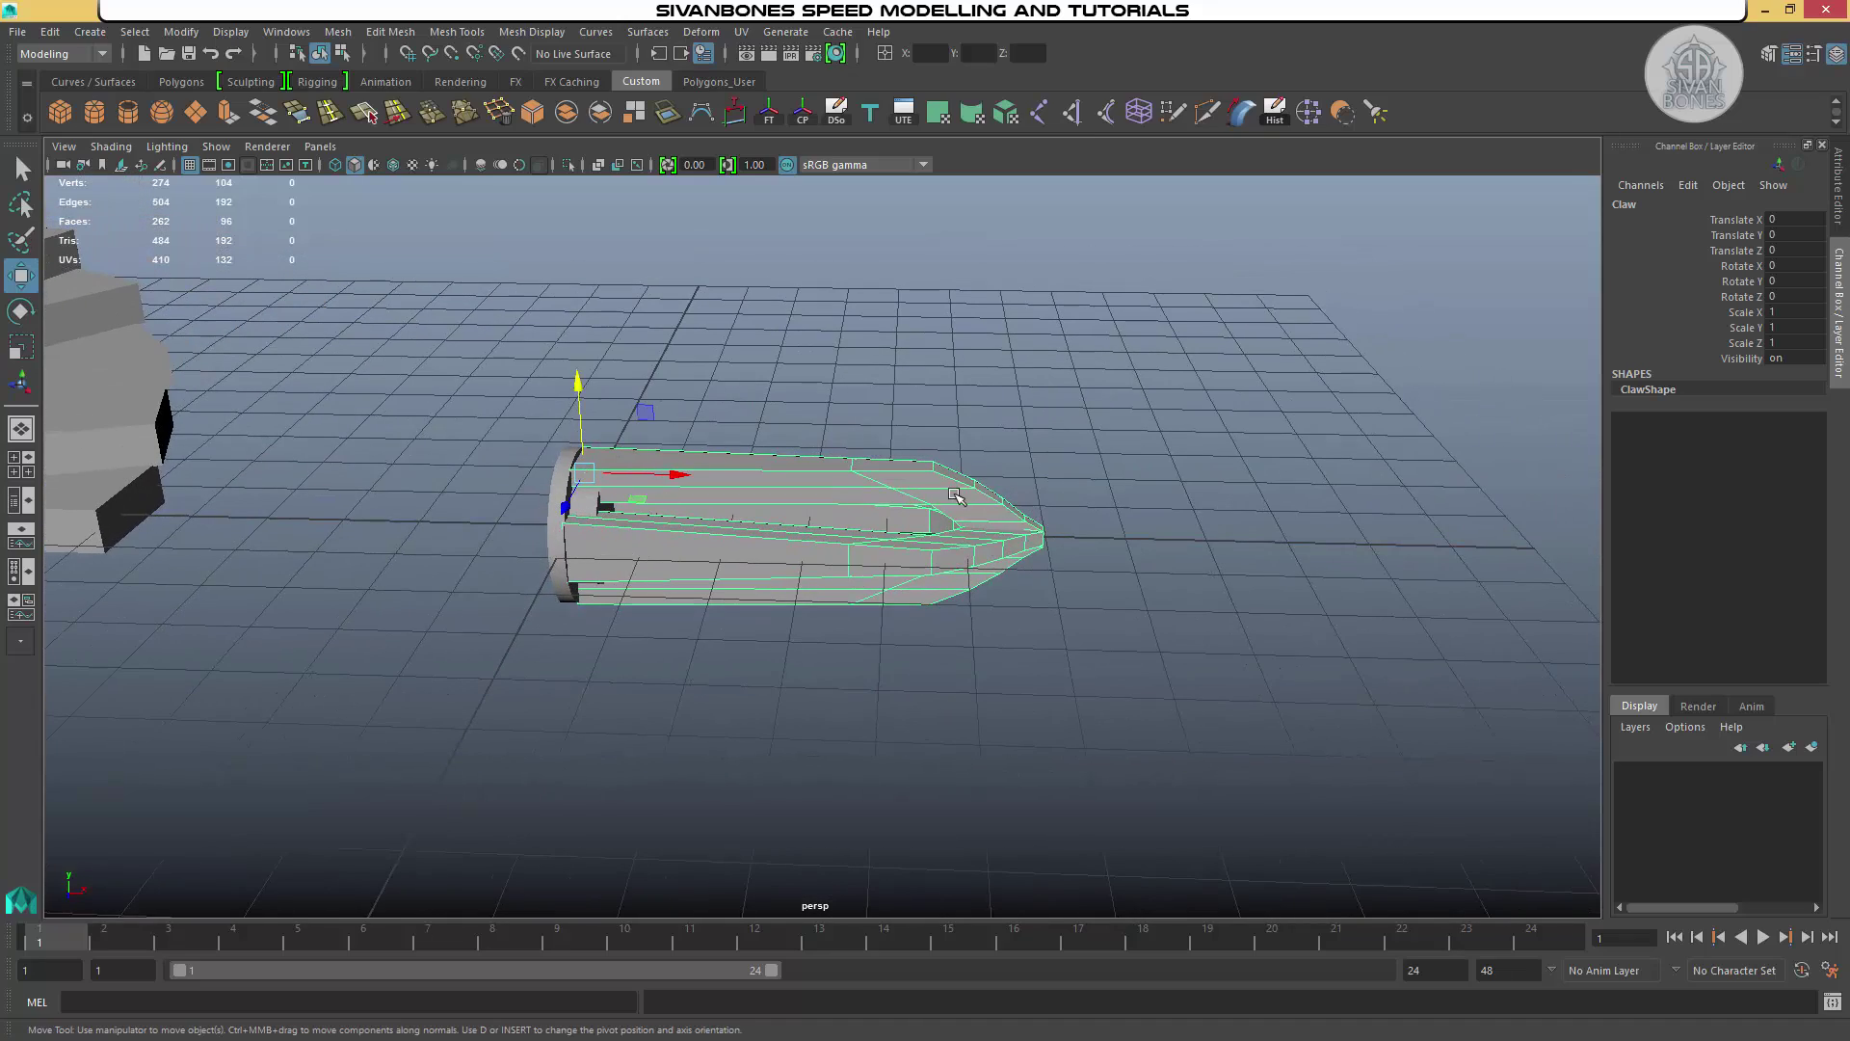
alt+drag(990, 604, 723, 620)
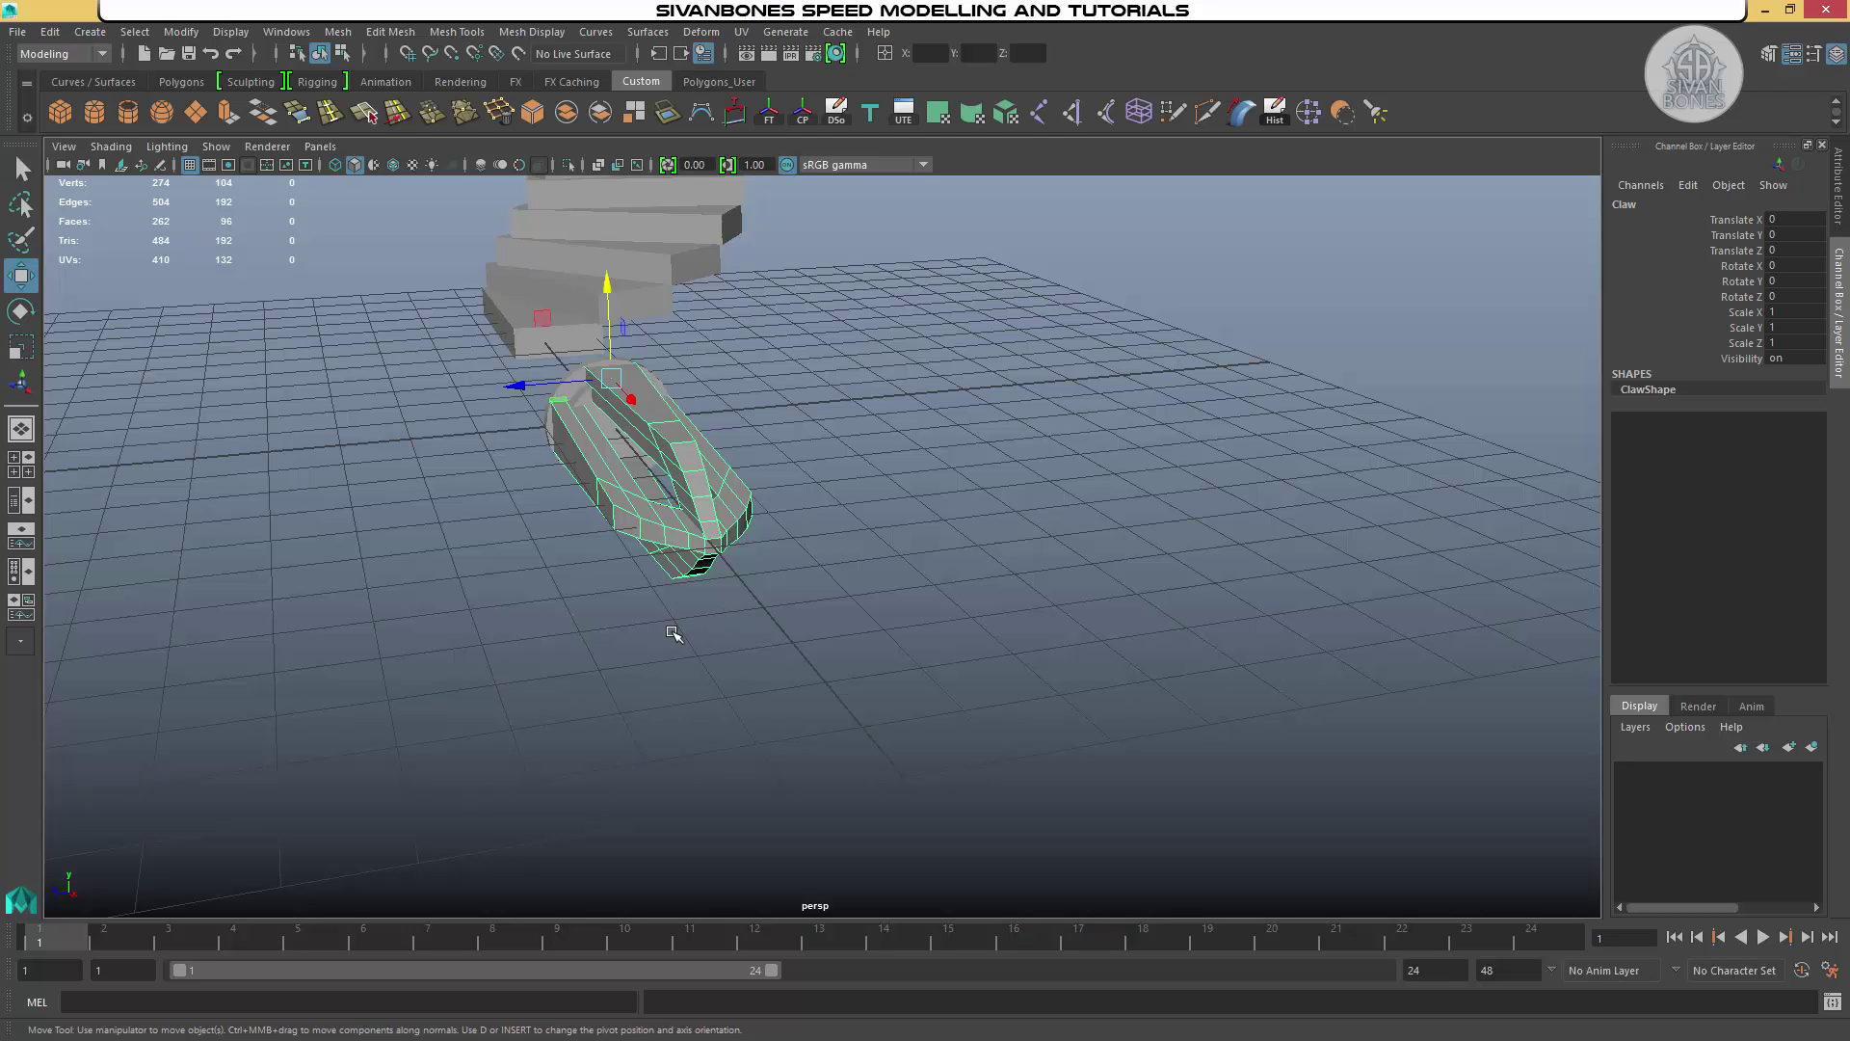
key(f)
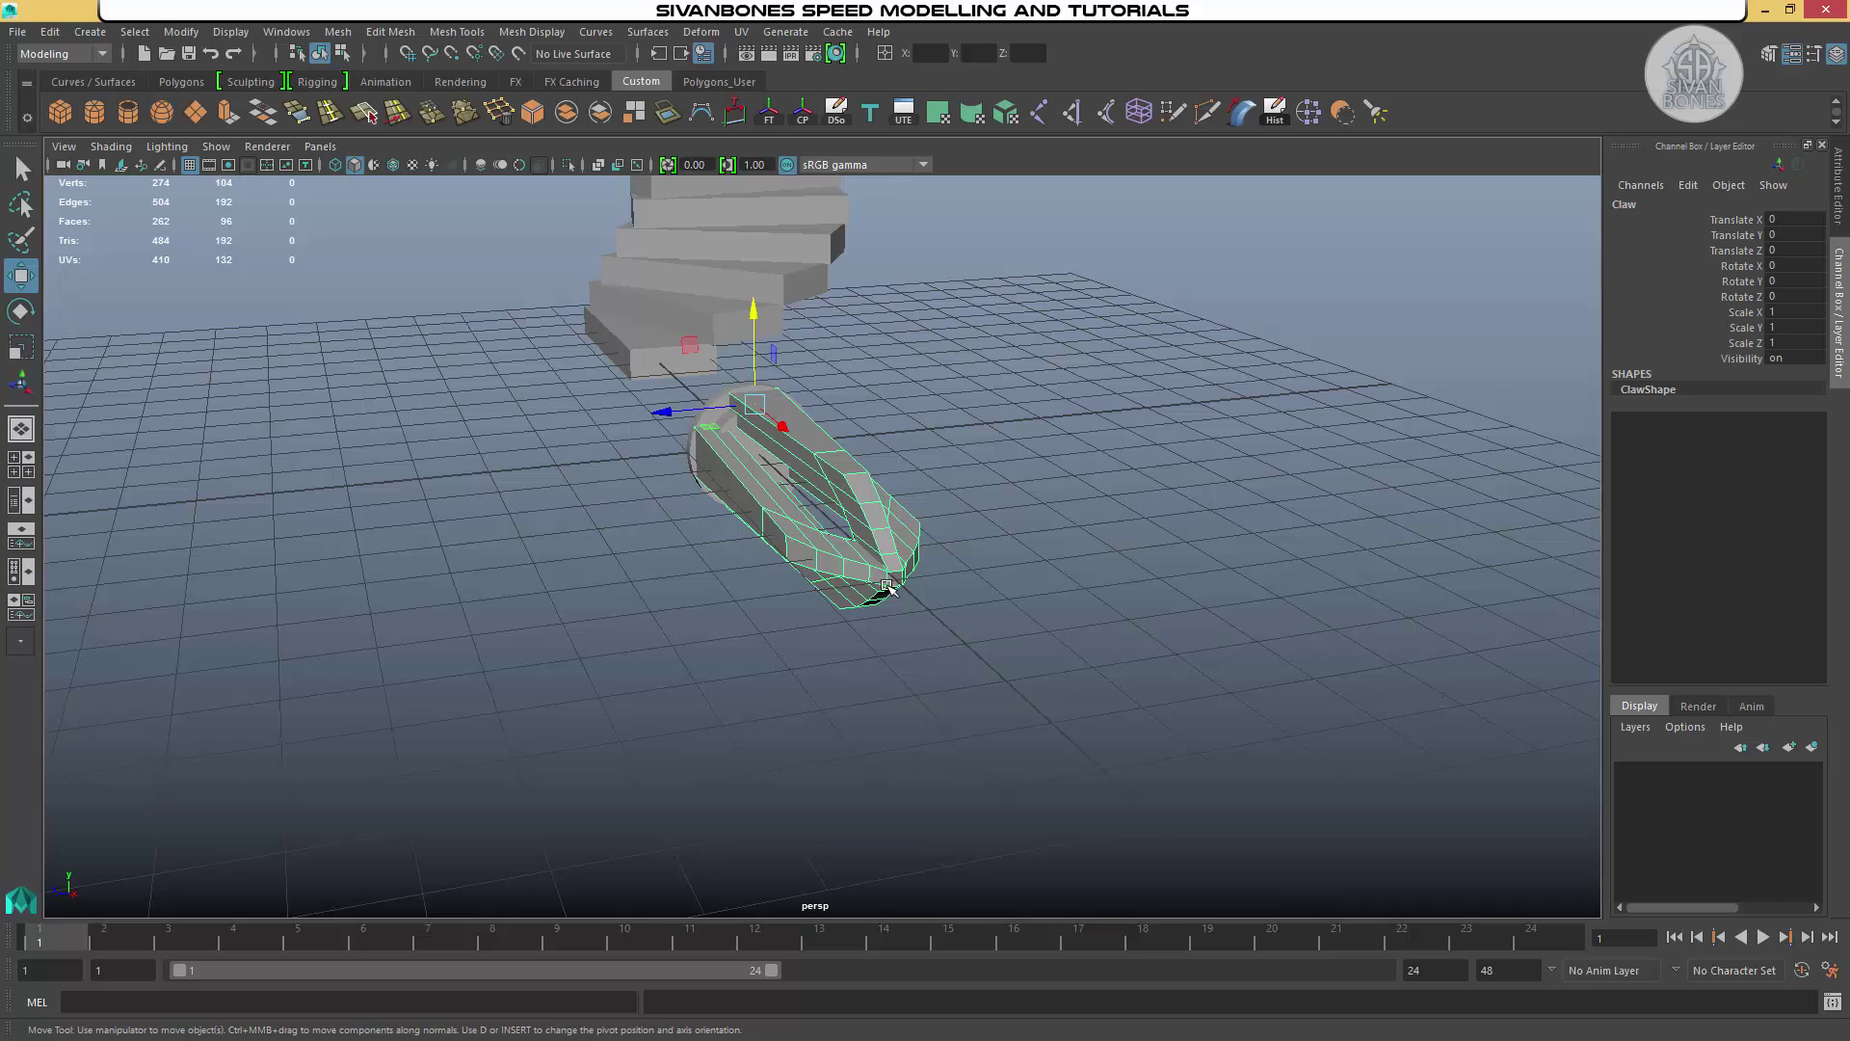
alt+drag(713, 544, 901, 536)
alt+right_drag(901, 536, 1096, 520)
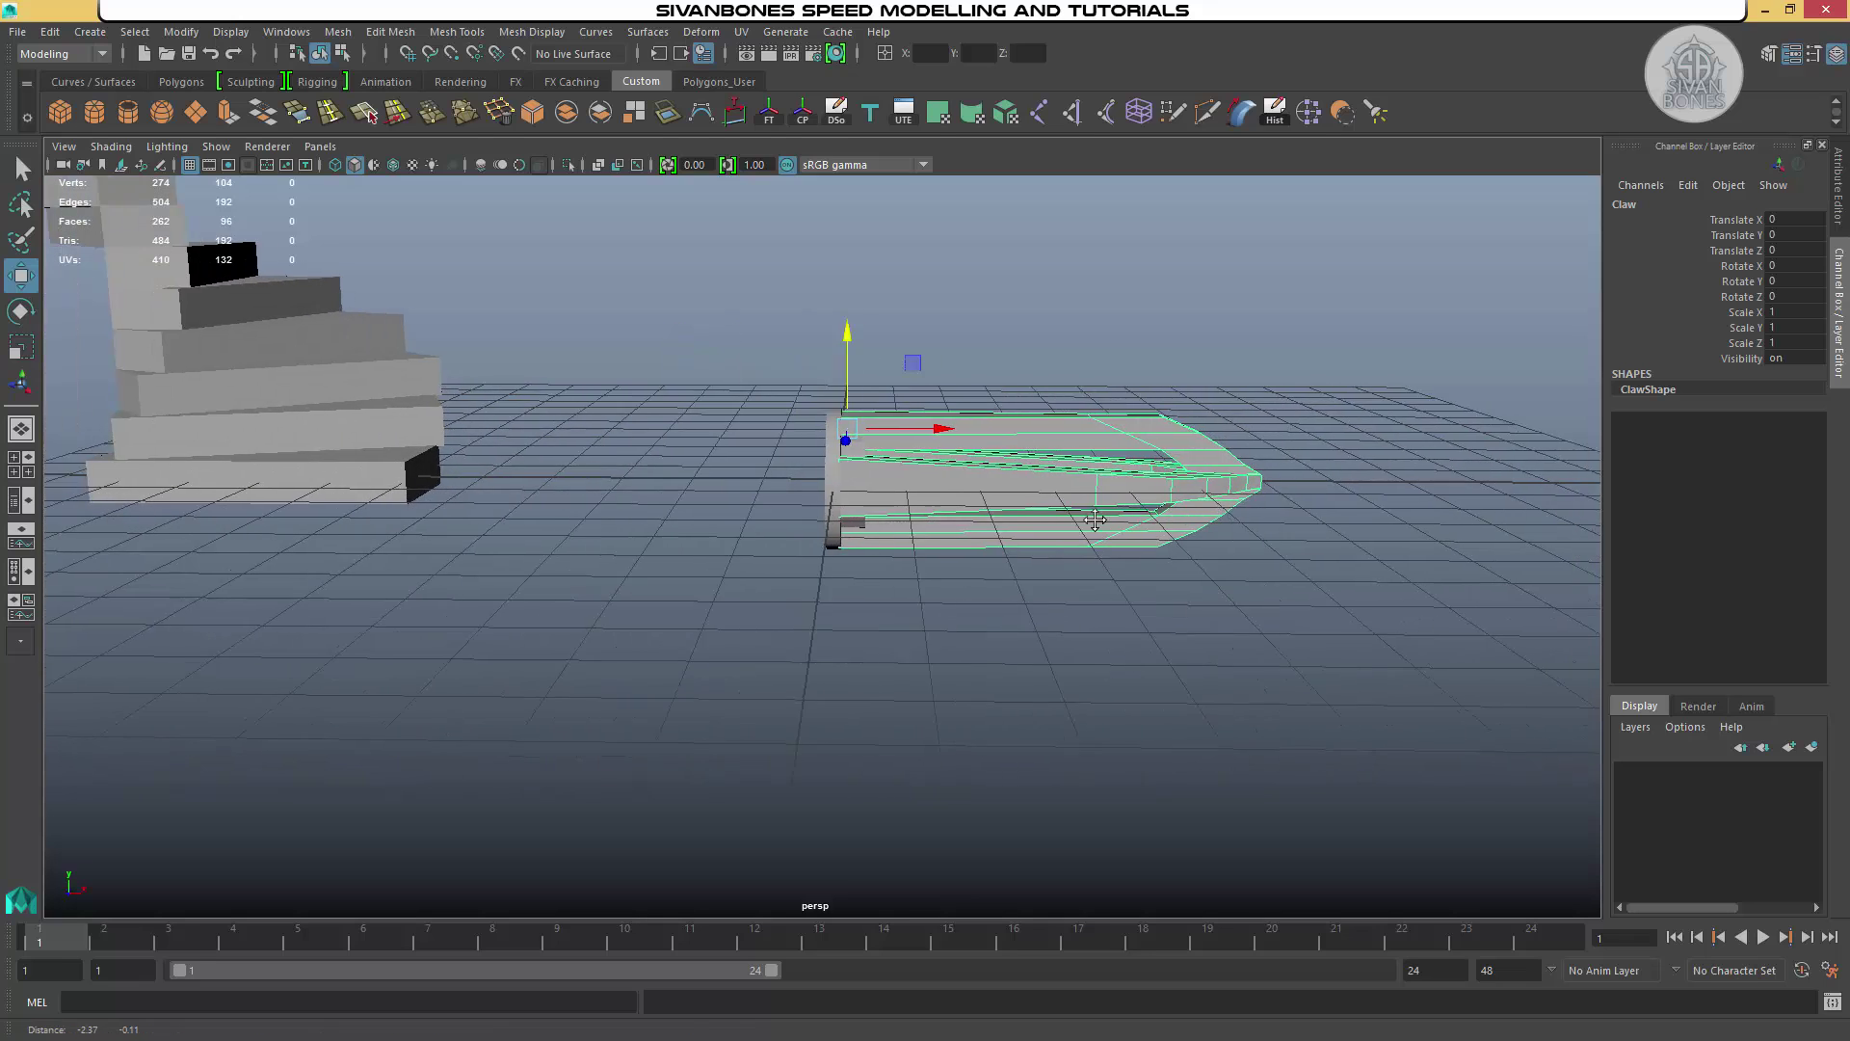
alt+drag(1096, 520, 1032, 530)
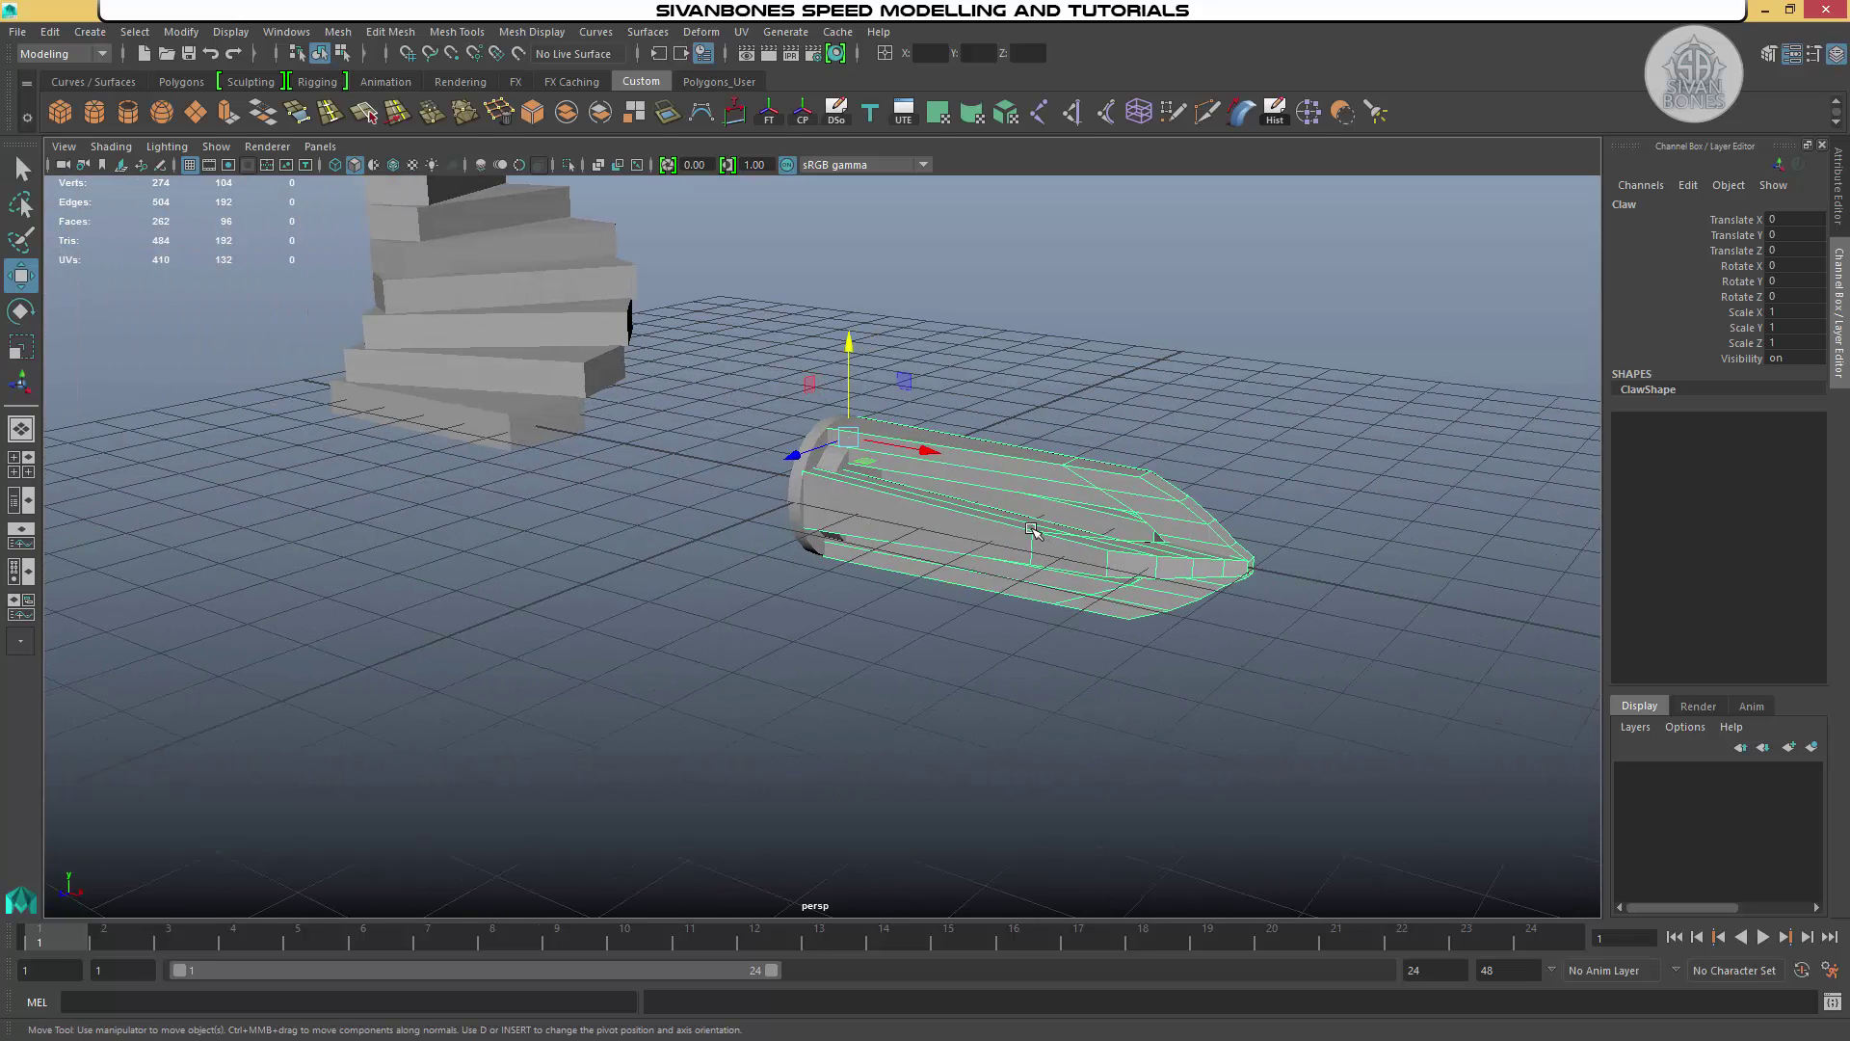